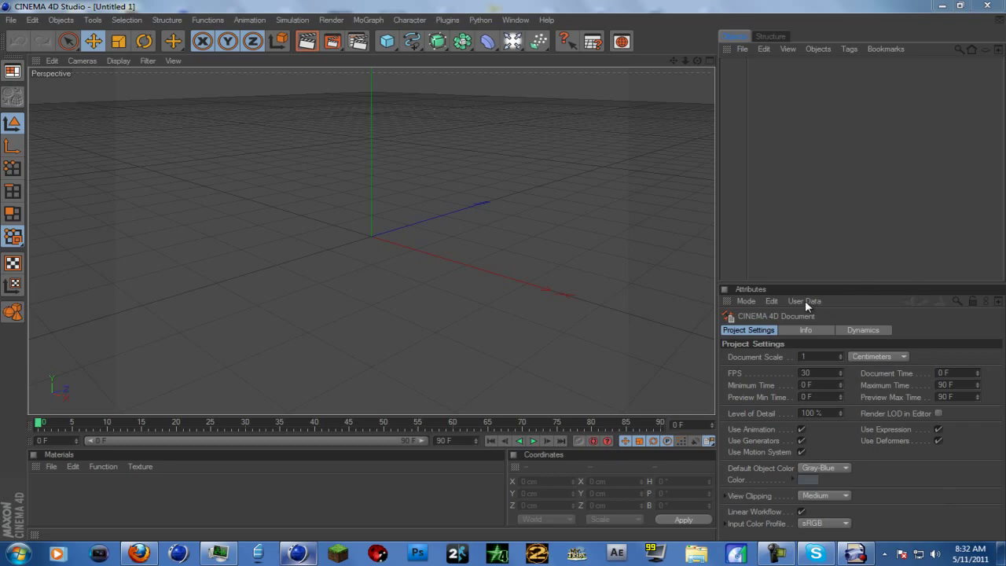
- Switch to Firefox, watch part of the finished red tunnel intro on YouTube, and return to Cinema 4D
{"action": "left_click", "coordinate": [138, 554]}
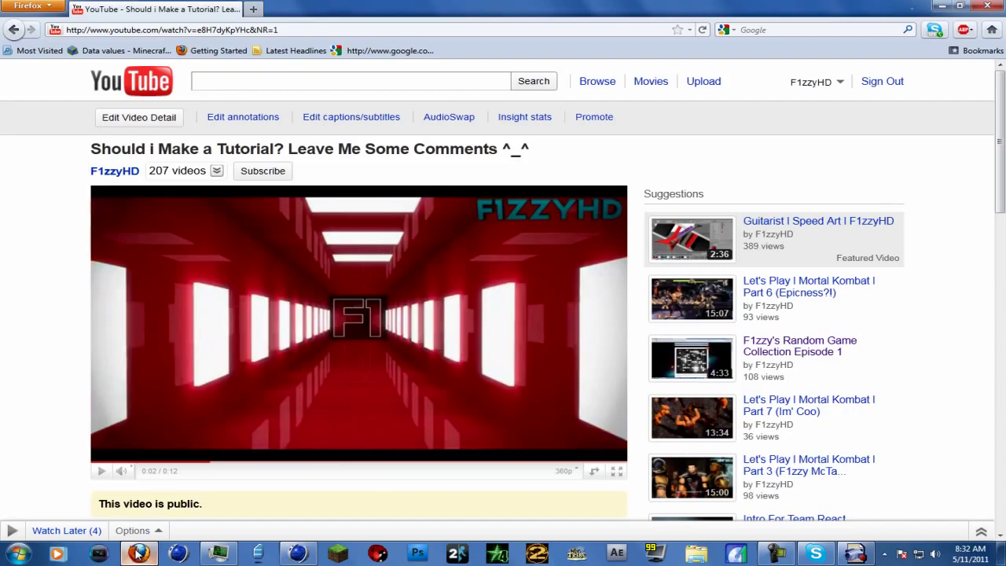
{"action": "left_click", "coordinate": [213, 319]}
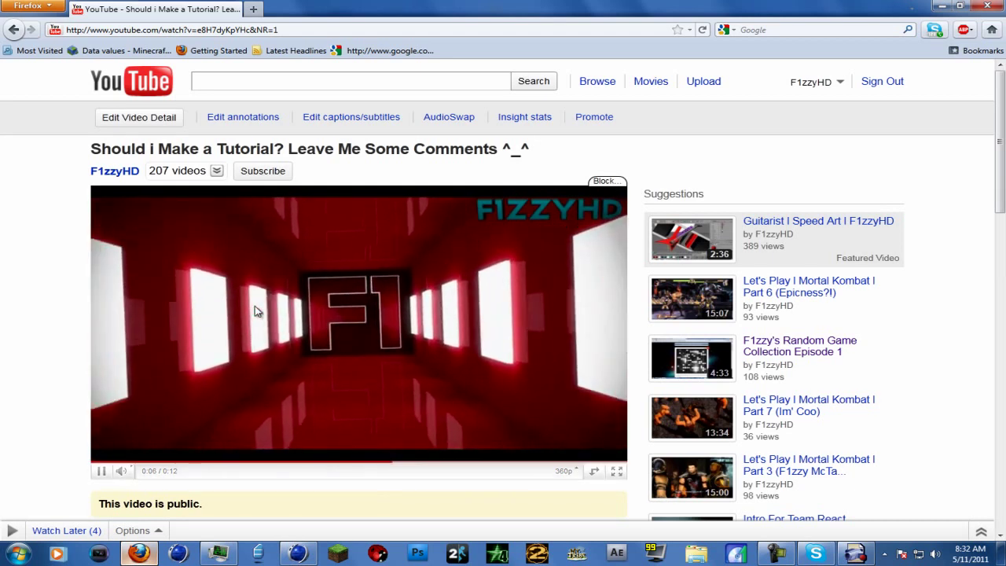
{"action": "left_click", "coordinate": [254, 309]}
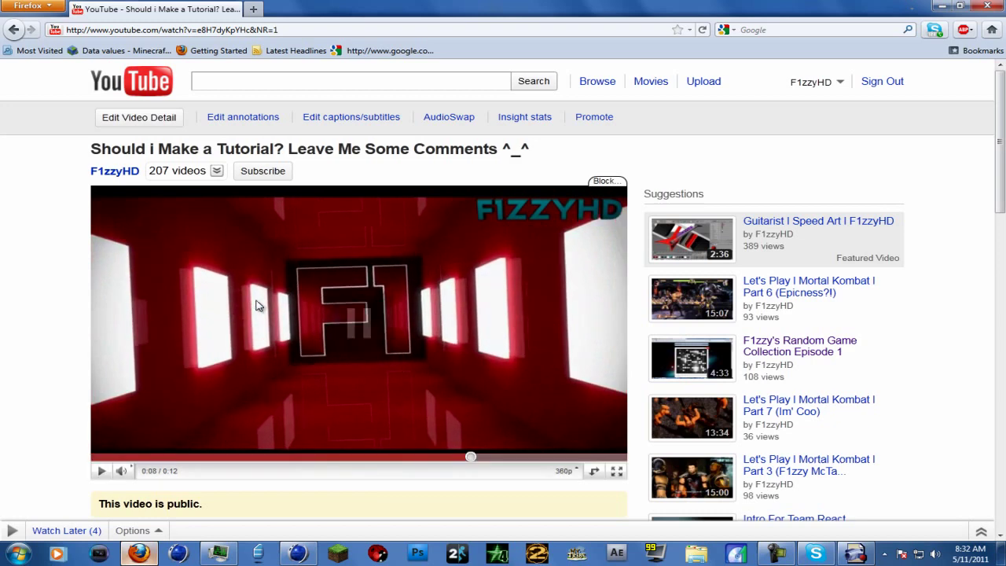
{"action": "left_click", "coordinate": [941, 5]}
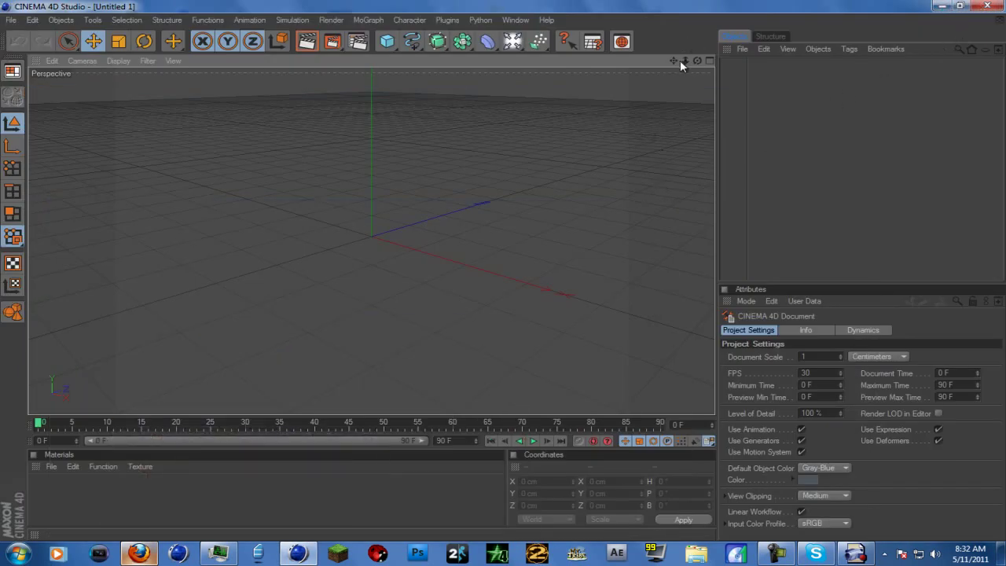
- Set the render output size to 1280 x 720 pixels in the render settings
{"action": "left_click_drag", "start_coordinate": [697, 61], "coordinate": [505, 270]}
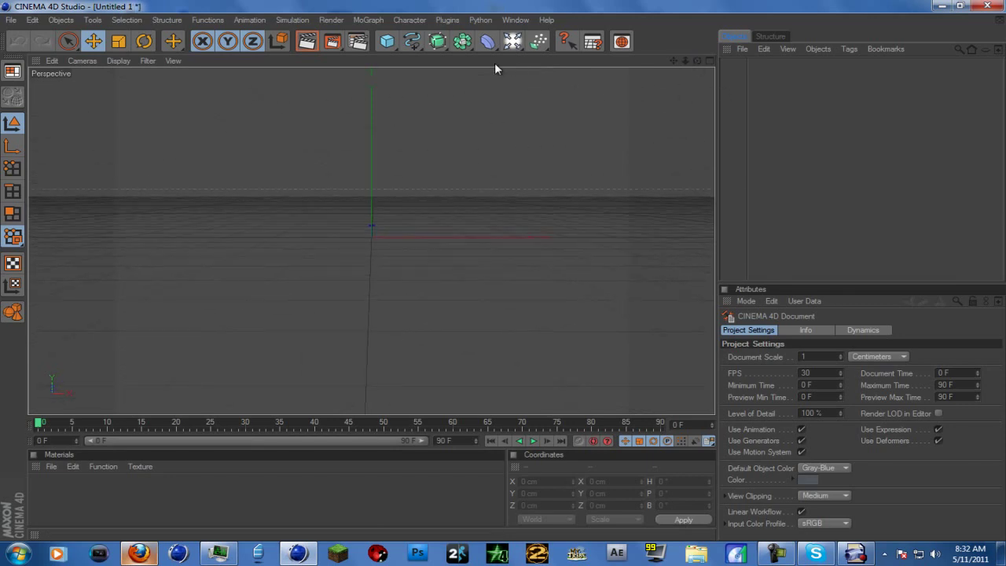
{"action": "left_click", "coordinate": [357, 40]}
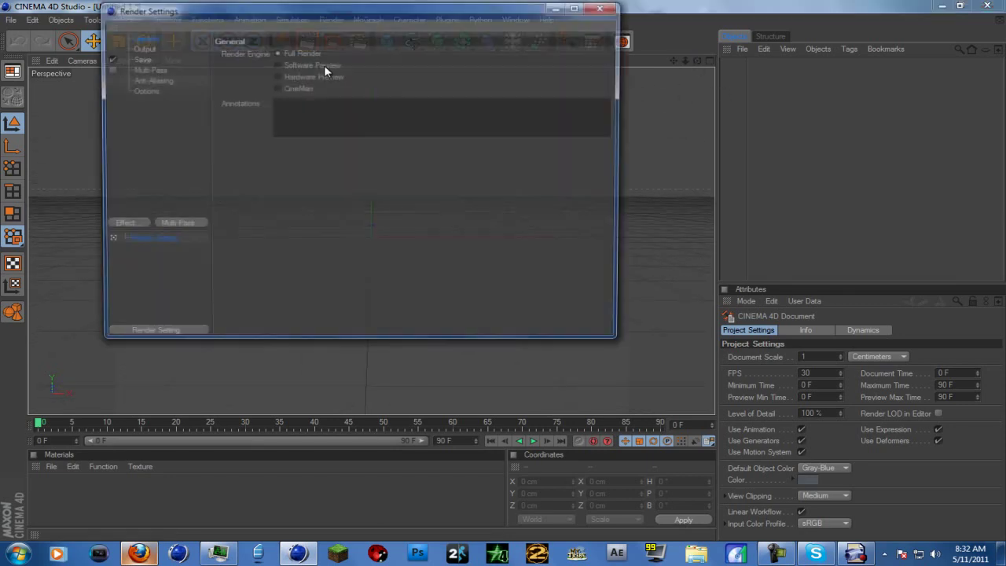
{"action": "left_click", "coordinate": [146, 47]}
{"action": "double_click", "coordinate": [277, 66]}
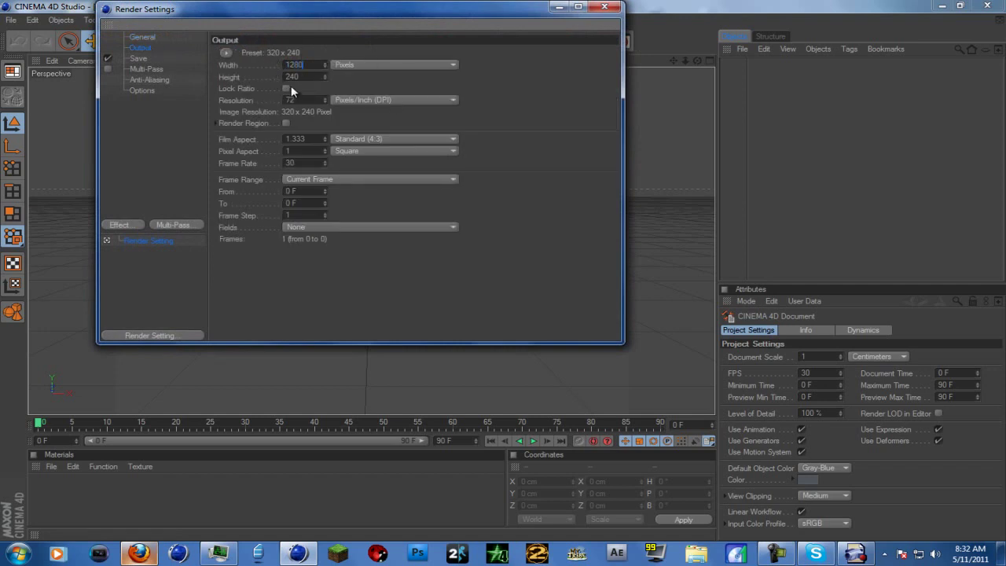
{"action": "type", "text": "1280"}
{"action": "double_click", "coordinate": [308, 76]}
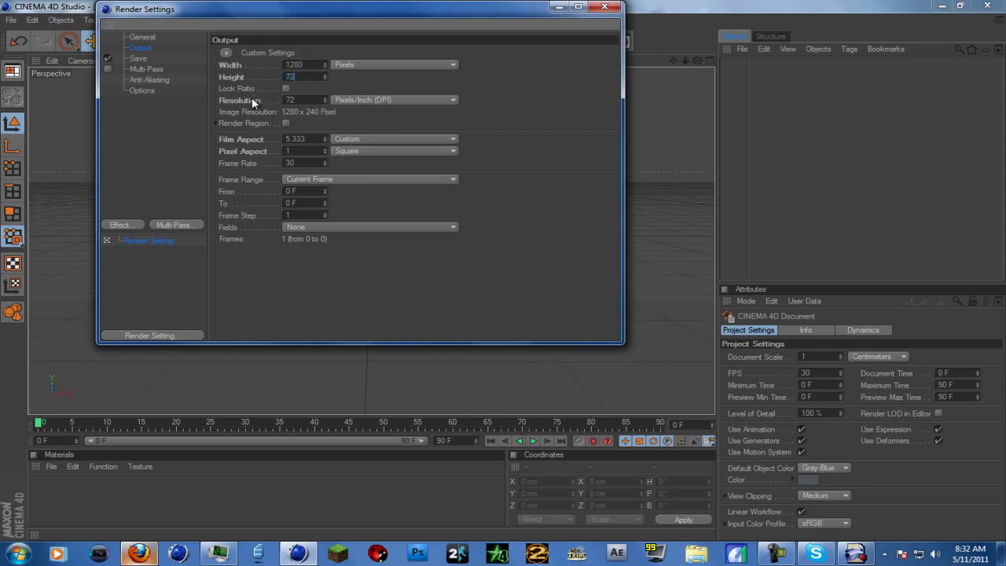
- Set the frame range of the render output to All Frames
{"action": "left_click", "coordinate": [318, 179]}
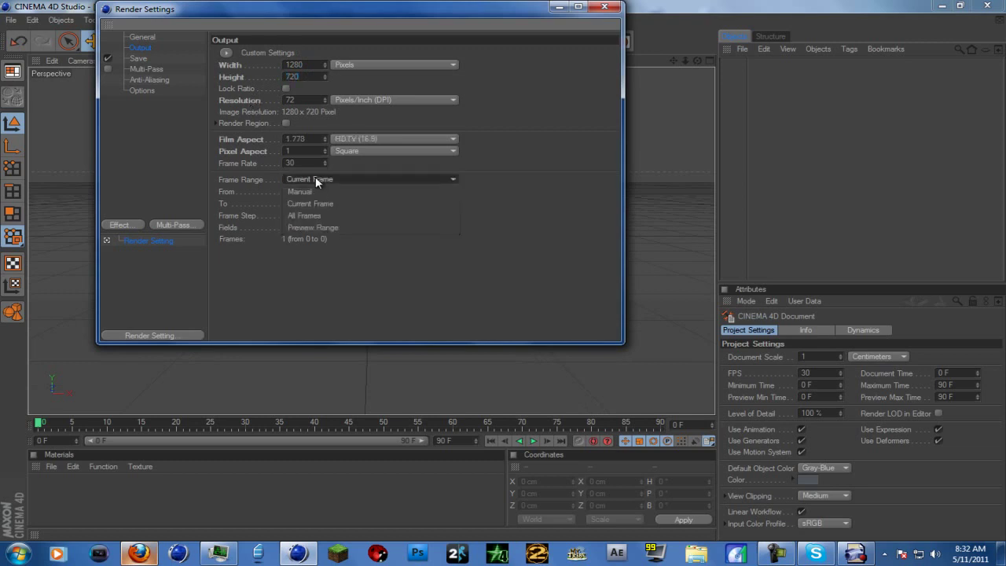
{"action": "left_click", "coordinate": [320, 61]}
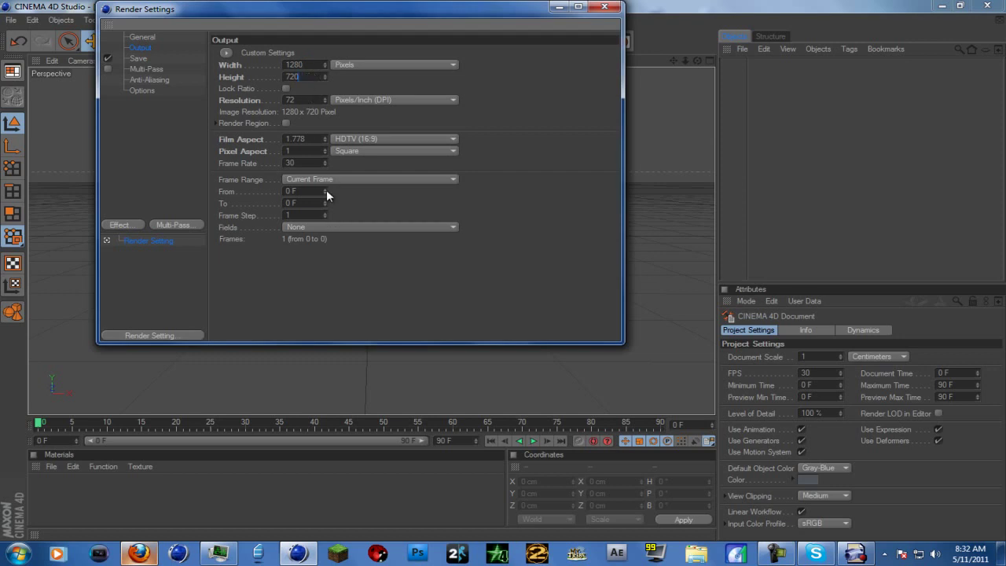
{"action": "left_click", "coordinate": [307, 179]}
{"action": "left_click", "coordinate": [316, 217]}
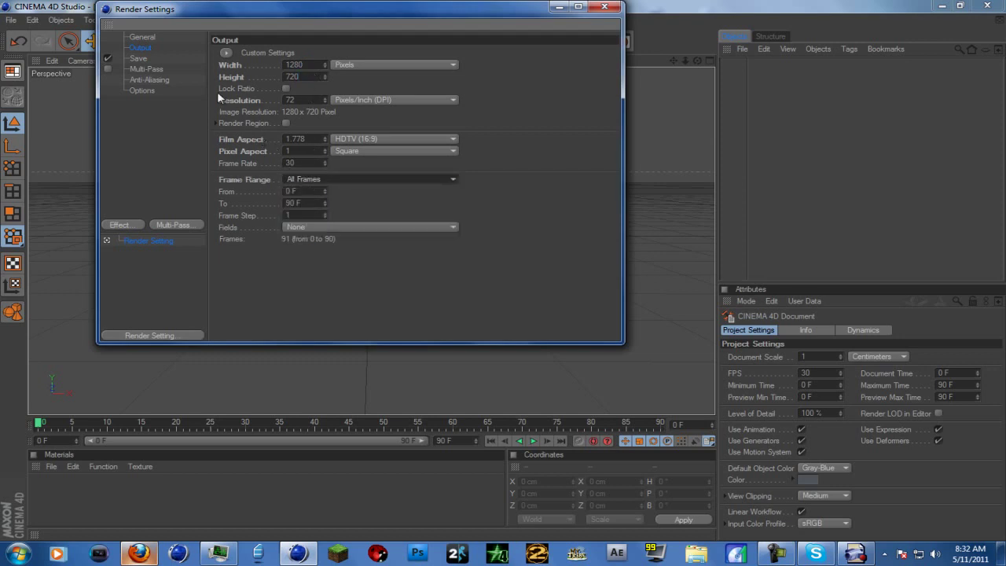
- Set the render save format to QuickTime Movie with MPEG-4 Video compression
{"action": "left_click", "coordinate": [148, 60]}
{"action": "left_click", "coordinate": [321, 88]}
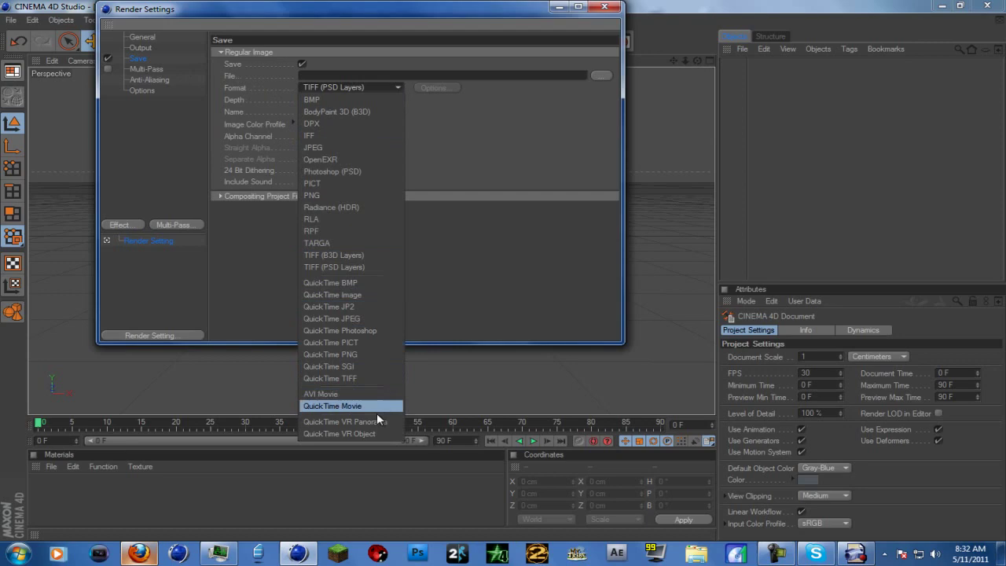
{"action": "left_click", "coordinate": [353, 408]}
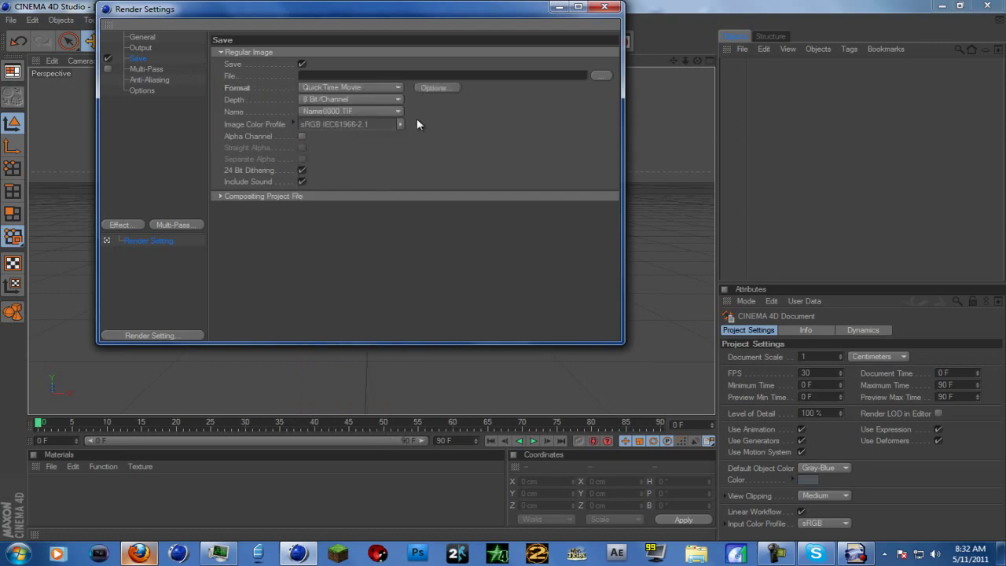
{"action": "left_click", "coordinate": [434, 87]}
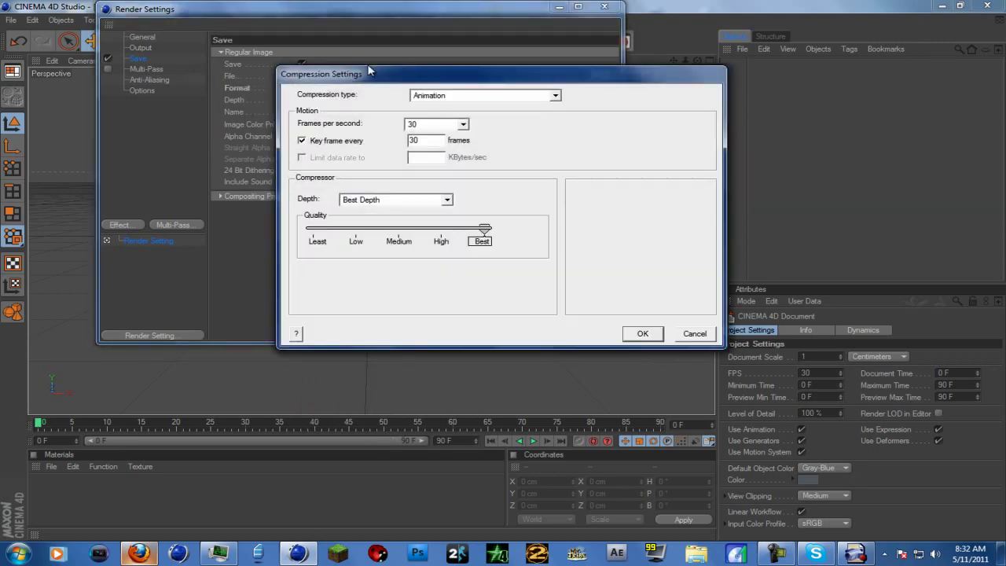
{"action": "left_click", "coordinate": [517, 96]}
{"action": "left_click", "coordinate": [438, 178]}
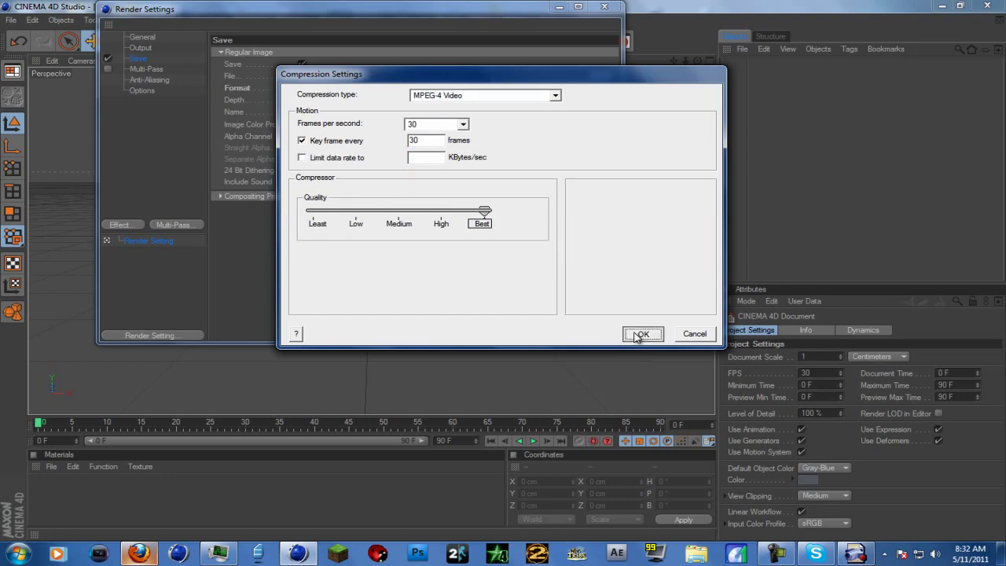
{"action": "left_click", "coordinate": [643, 335]}
- Set the render output file to TUTO on the Desktop and close the render settings
{"action": "left_click", "coordinate": [600, 76]}
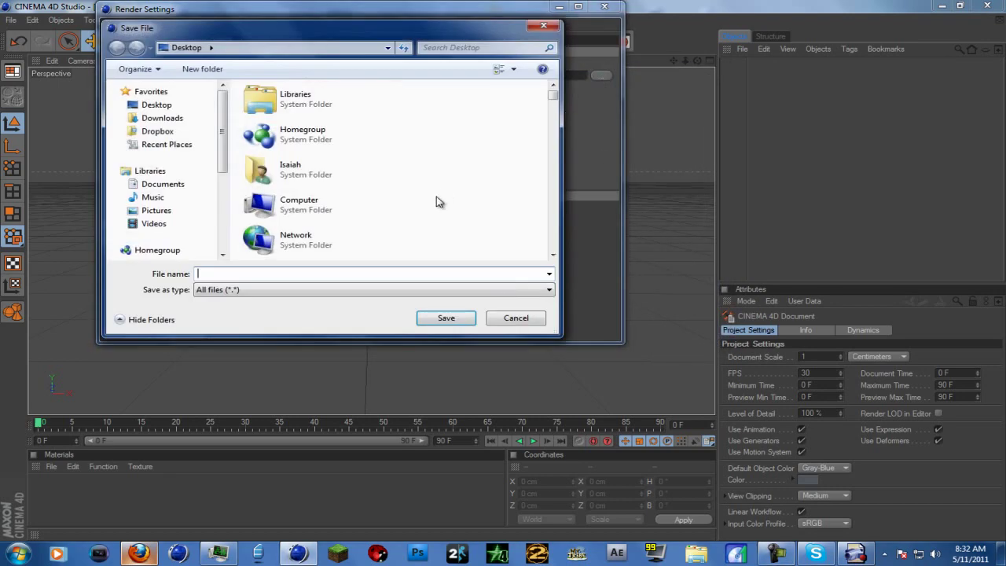
{"action": "type", "text": "TUTO"}
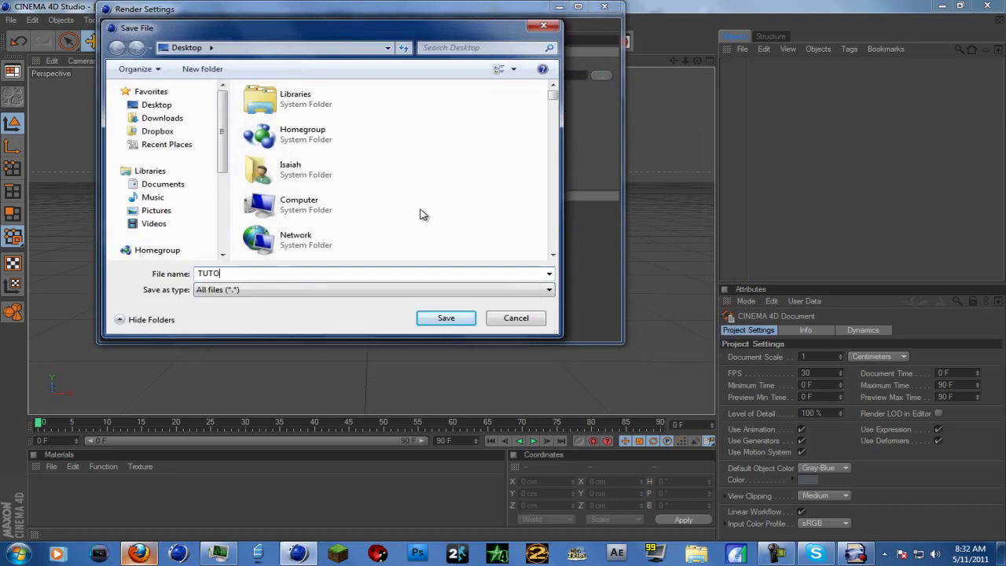
{"action": "key", "text": "Return"}
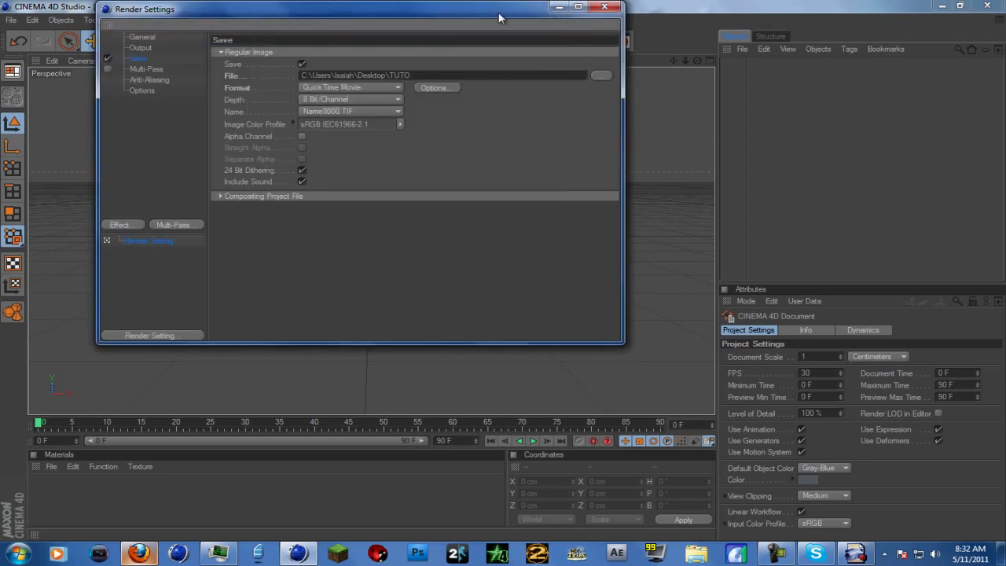
{"action": "double_click", "coordinate": [621, 3]}
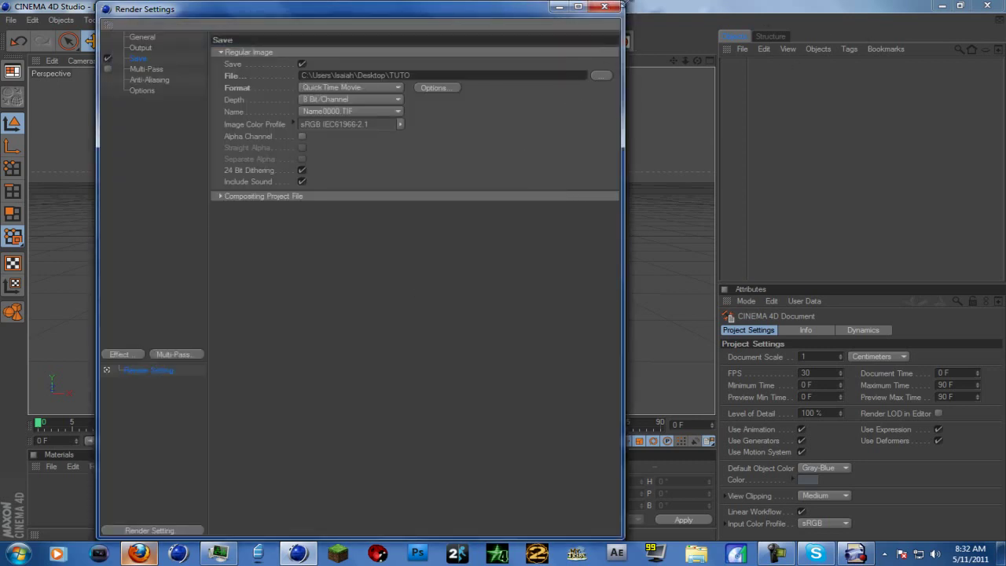
{"action": "left_click", "coordinate": [604, 7]}
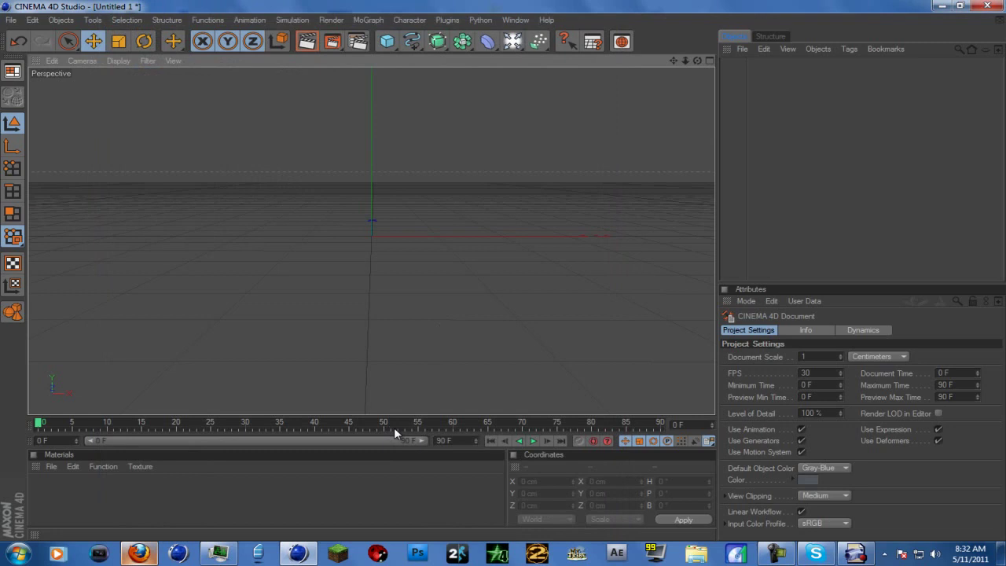
- Create a new material and set its color to dark red (R 202, G 0, B 0)
{"action": "double_click", "coordinate": [95, 511]}
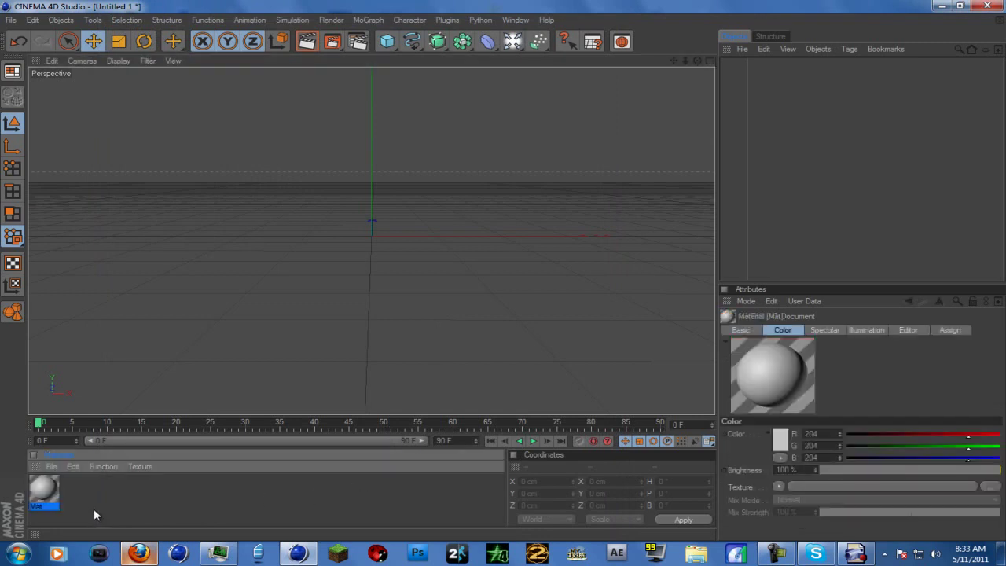
{"action": "left_click", "coordinate": [51, 466]}
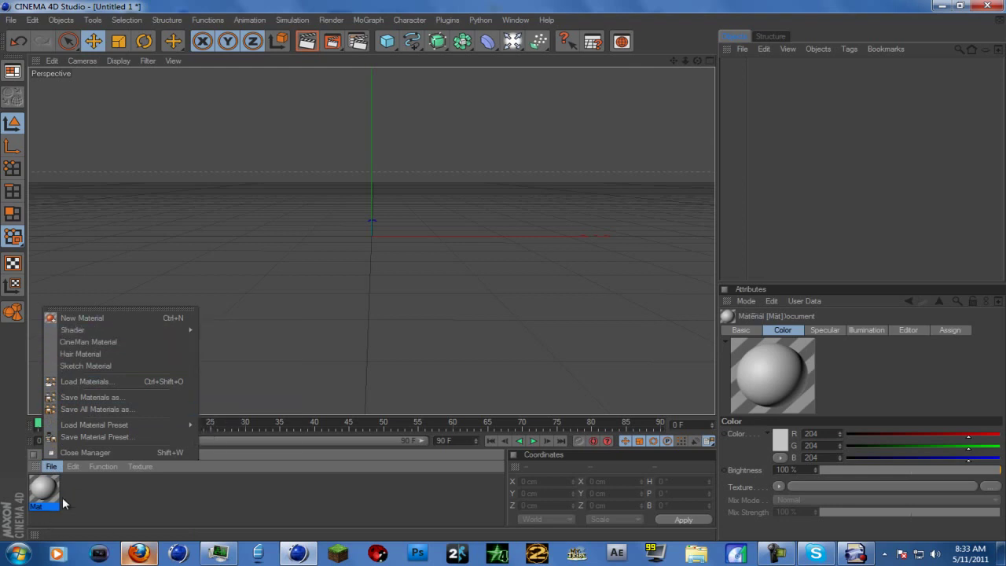
{"action": "left_click", "coordinate": [63, 495]}
{"action": "double_click", "coordinate": [54, 493]}
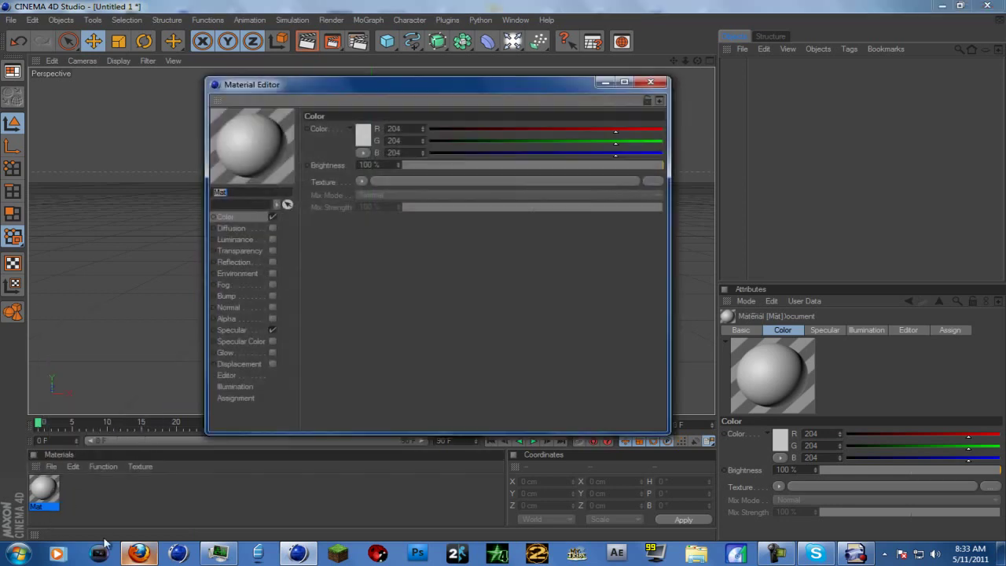
{"action": "left_click", "coordinate": [370, 128]}
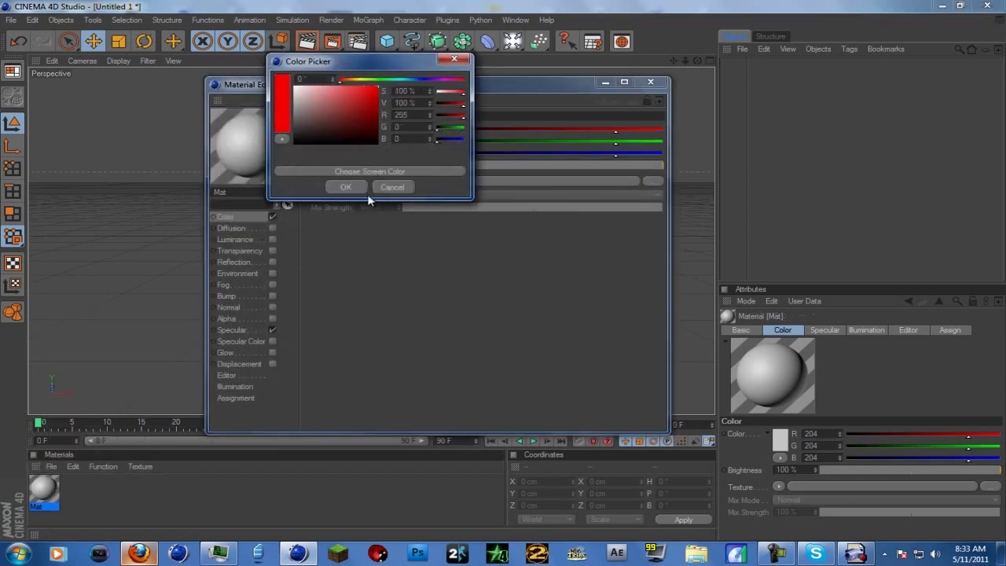
{"action": "left_click_drag", "start_coordinate": [368, 110], "coordinate": [400, 89]}
{"action": "left_click", "coordinate": [345, 186]}
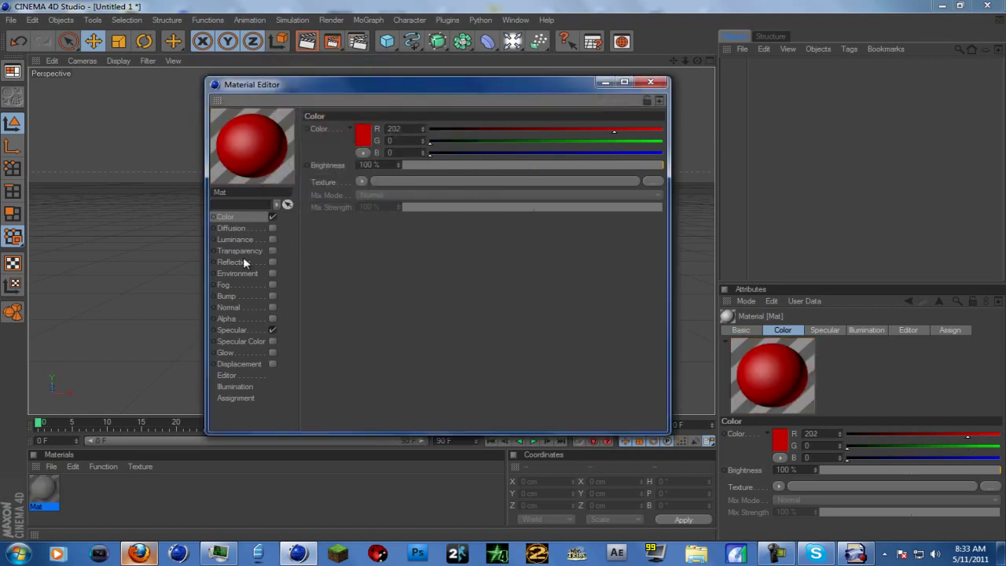
- Enable reflection on the red material and give it a Fresnel texture
{"action": "left_click", "coordinate": [243, 262]}
{"action": "left_click", "coordinate": [272, 262]}
{"action": "left_click", "coordinate": [363, 192]}
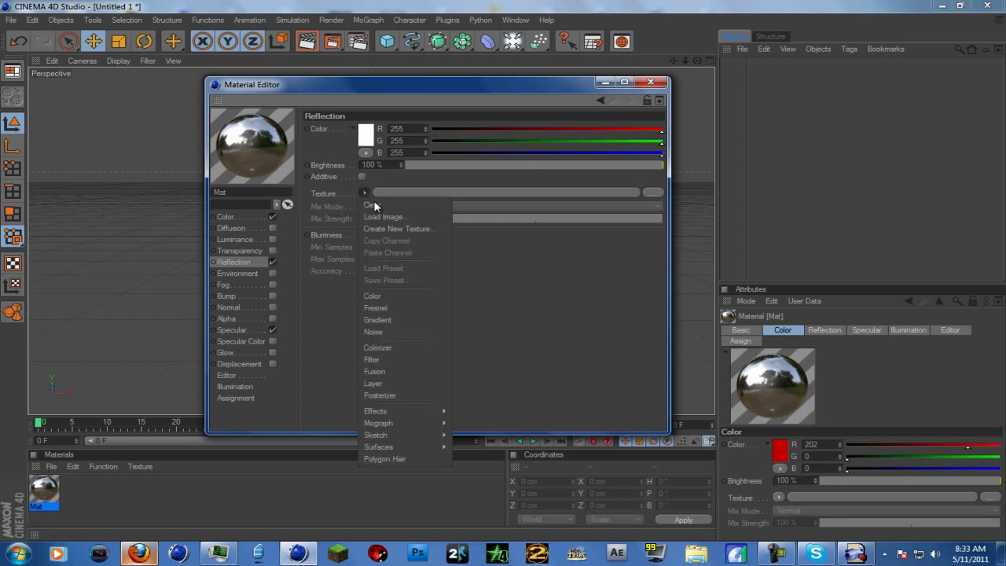
{"action": "left_click", "coordinate": [397, 319]}
- Set the reflection's mix mode to Multiply, mix strength to 63% and brightness to 70%, then close the material editor
{"action": "left_click", "coordinate": [435, 242]}
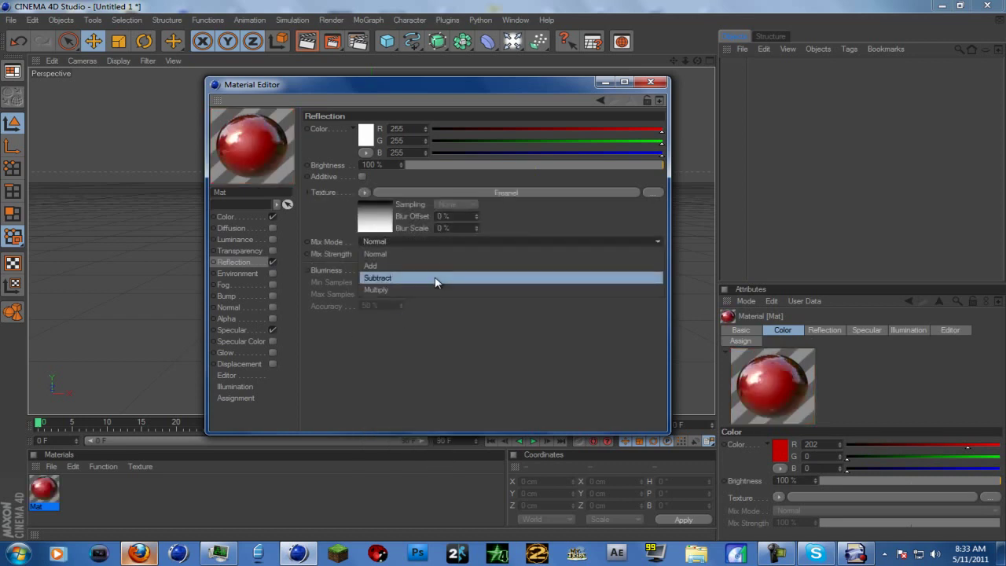
{"action": "left_click", "coordinate": [433, 279]}
{"action": "left_click", "coordinate": [440, 241]}
{"action": "left_click", "coordinate": [432, 289]}
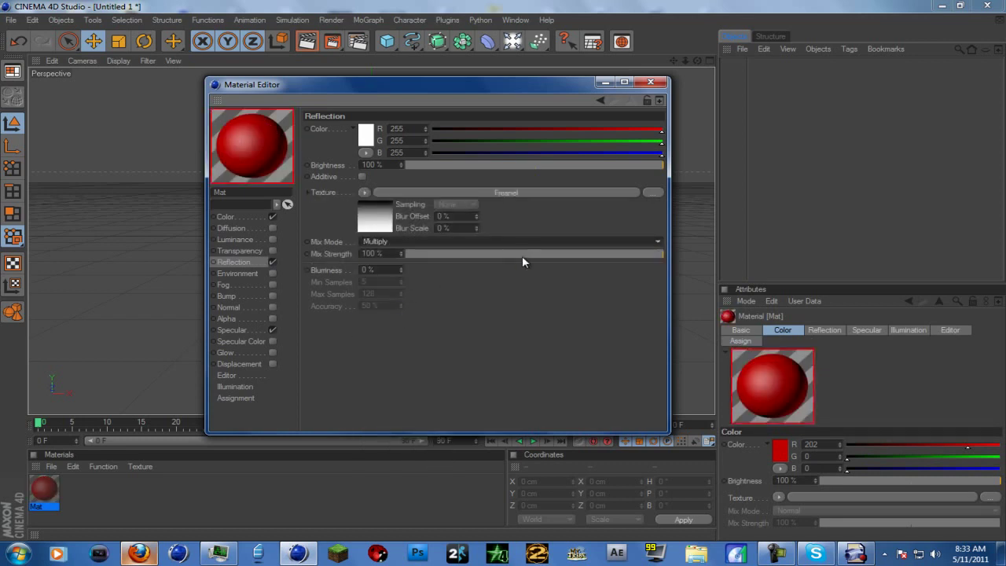
{"action": "left_click", "coordinate": [570, 253]}
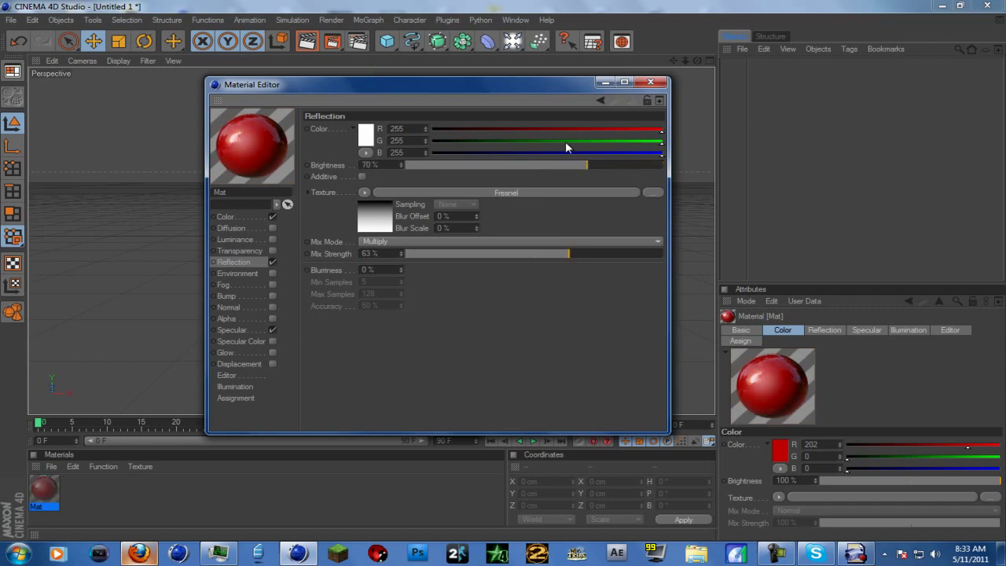
{"action": "left_click", "coordinate": [648, 82]}
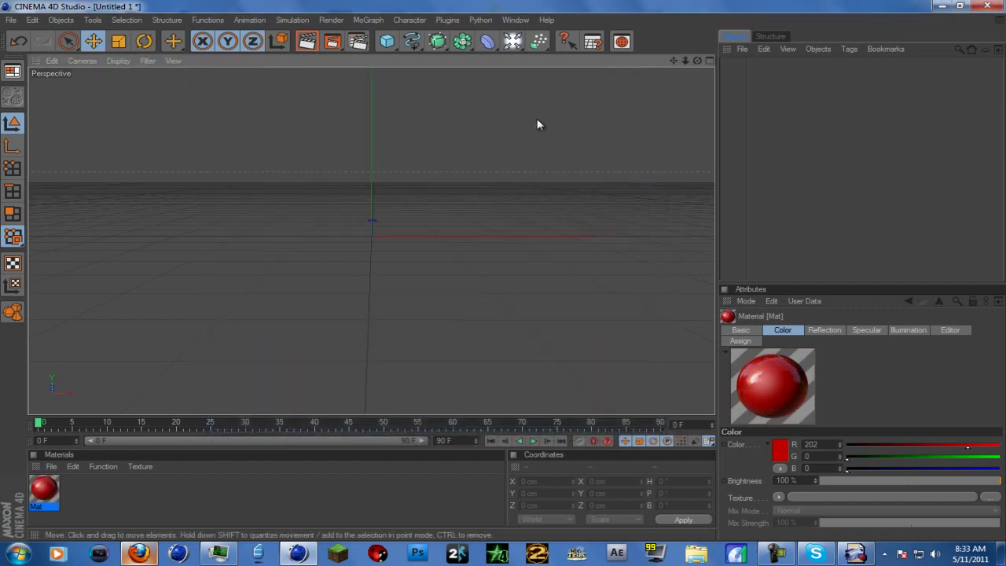
- Add a cube and stretch it to about 2356 cm along Z and about 390 cm along Y
{"action": "left_click_drag", "start_coordinate": [387, 41], "coordinate": [430, 50]}
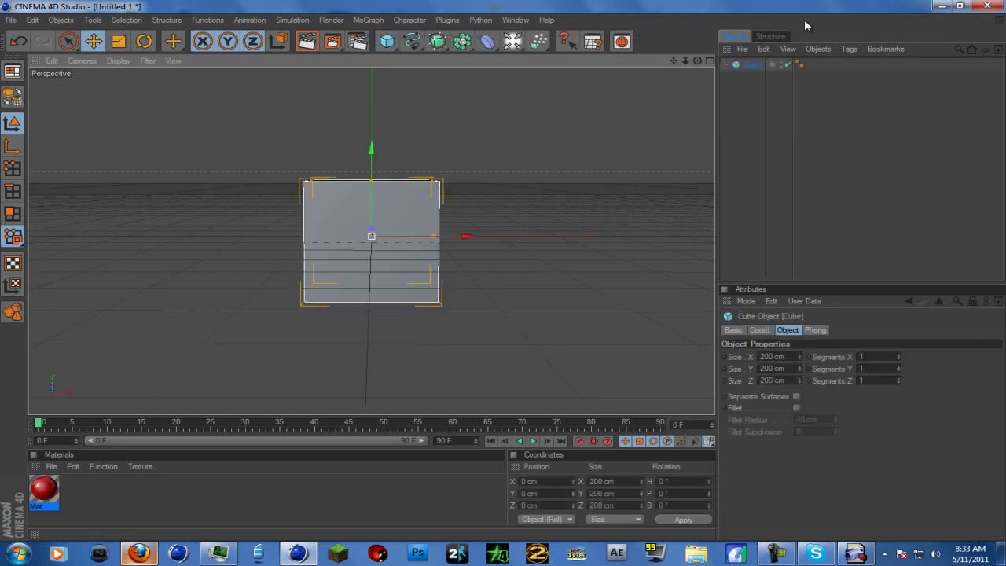
{"action": "left_click_drag", "start_coordinate": [698, 61], "coordinate": [504, 276]}
{"action": "key", "text": "ctrl+z"}
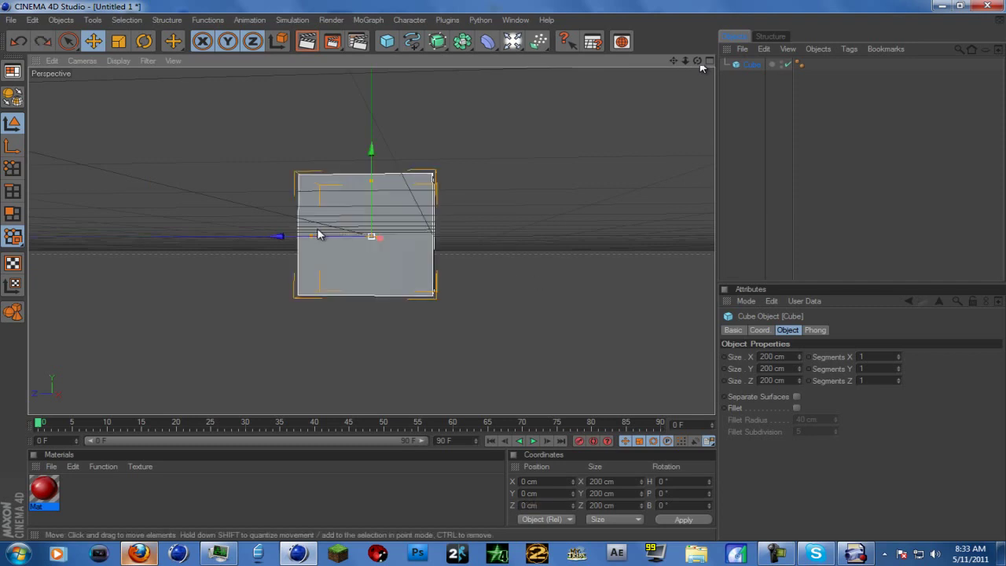
{"action": "left_click_drag", "start_coordinate": [319, 234], "coordinate": [409, 287]}
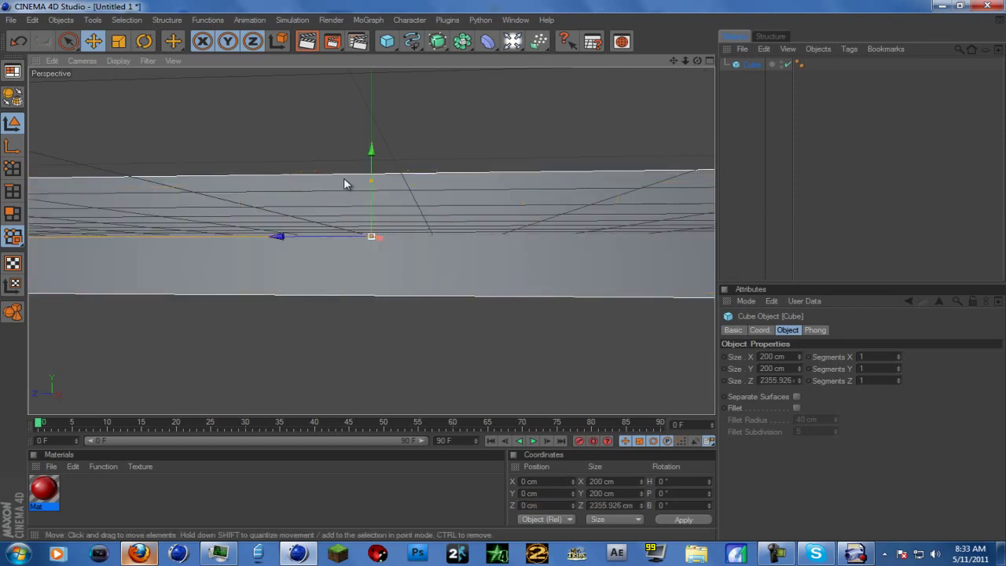
{"action": "left_click_drag", "start_coordinate": [366, 186], "coordinate": [456, 140]}
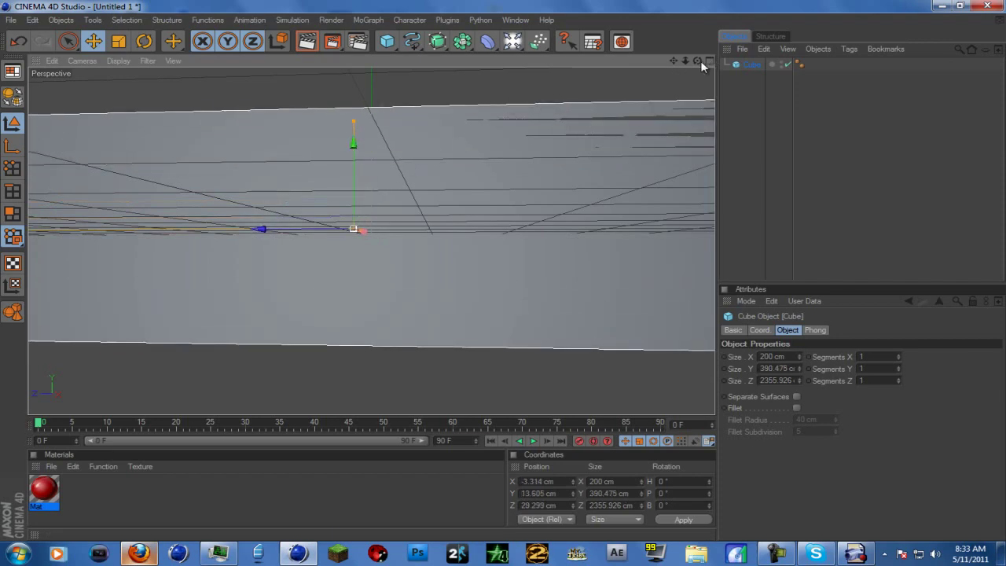
{"action": "left_click_drag", "start_coordinate": [698, 60], "coordinate": [538, 134]}
{"action": "left_click_drag", "start_coordinate": [697, 56], "coordinate": [535, 195]}
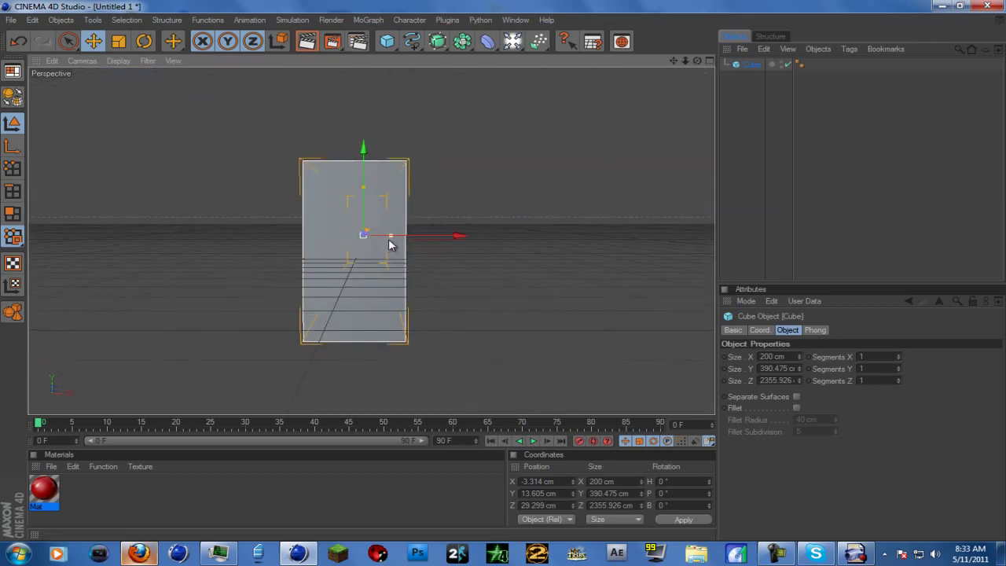
- Enlarge the cube to about 594 cm in X and 585 cm in Y, then scale it uniformly to about 686 x 675 x 2720 cm
{"action": "left_click_drag", "start_coordinate": [390, 236], "coordinate": [509, 275]}
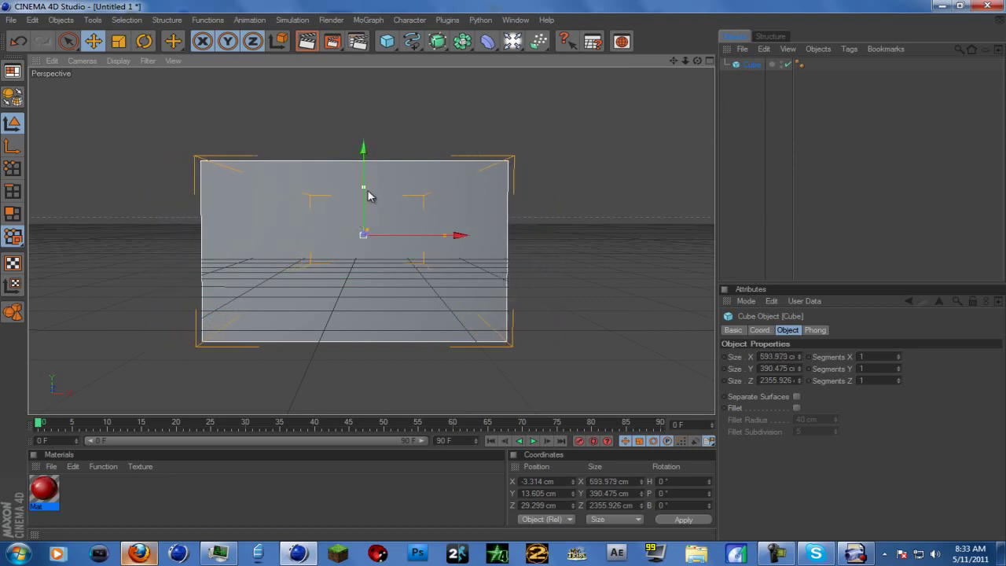
{"action": "left_click_drag", "start_coordinate": [366, 188], "coordinate": [367, 163]}
{"action": "left_click", "coordinate": [119, 41]}
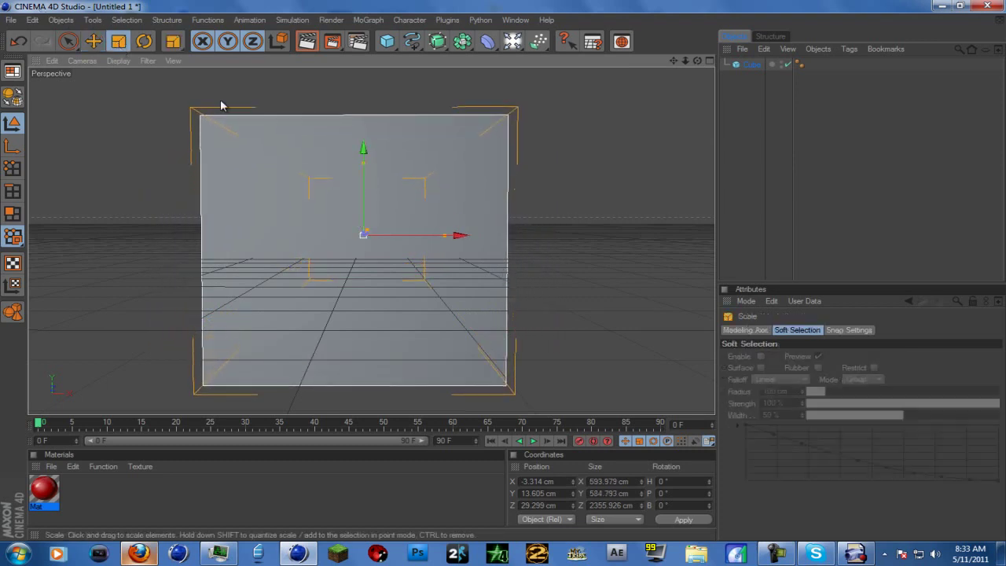
{"action": "left_click_drag", "start_coordinate": [220, 103], "coordinate": [281, 169]}
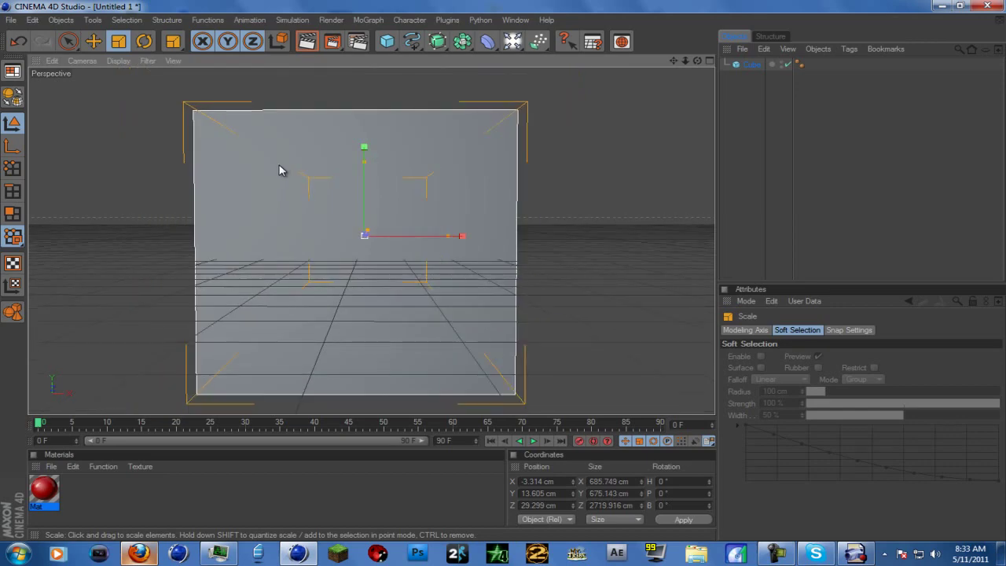
{"action": "left_click_drag", "start_coordinate": [698, 61], "coordinate": [501, 276]}
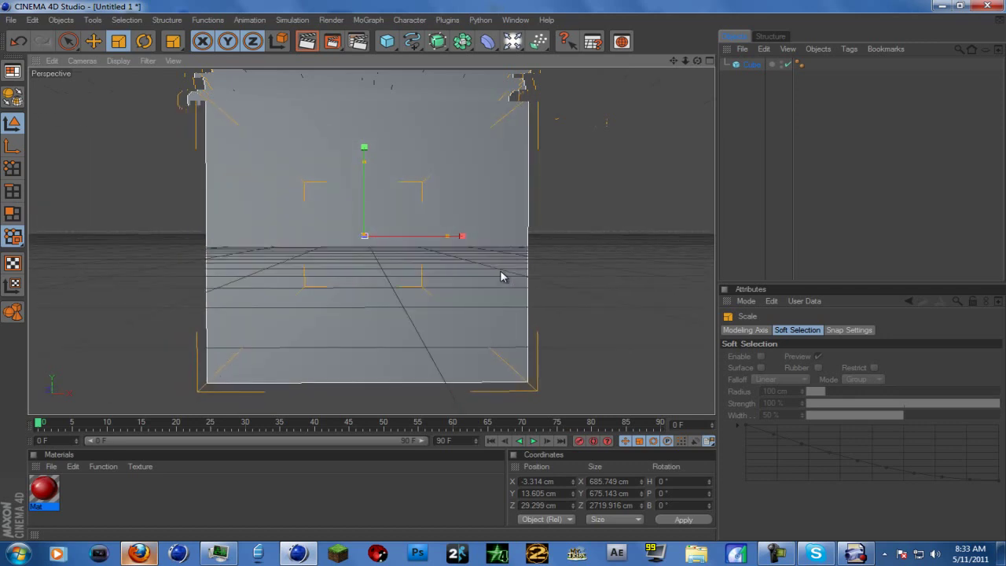
- Make the cube editable and delete the polygon at its near end to open the tunnel
{"action": "left_click", "coordinate": [12, 97]}
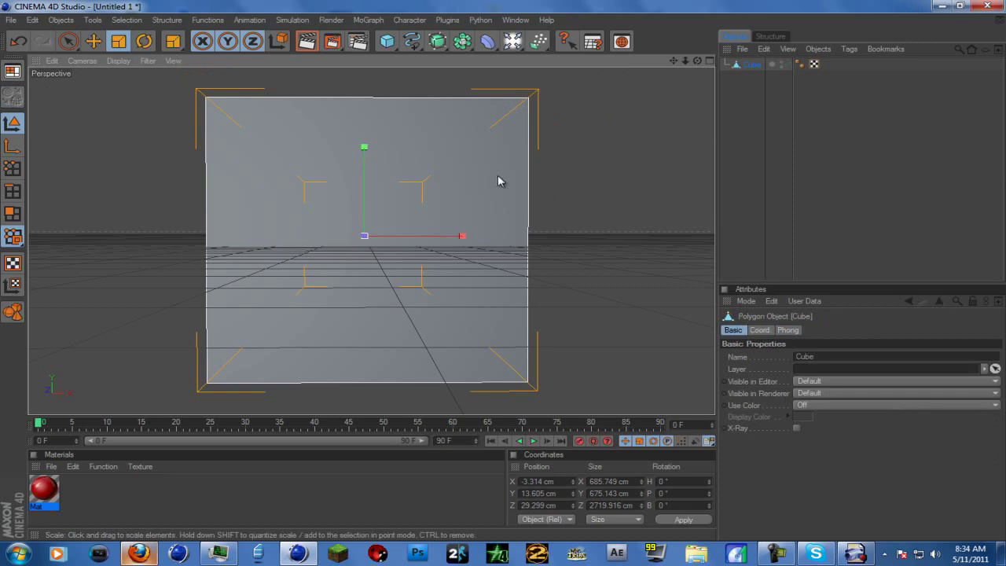
{"action": "left_click", "coordinate": [12, 190]}
{"action": "left_click", "coordinate": [12, 212]}
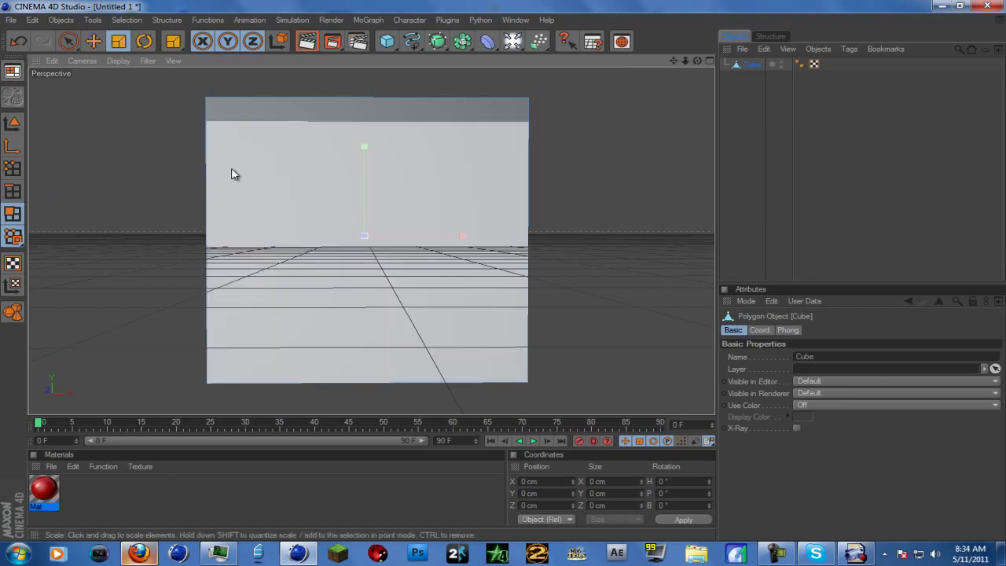
{"action": "left_click", "coordinate": [232, 173]}
{"action": "left_click", "coordinate": [93, 41]}
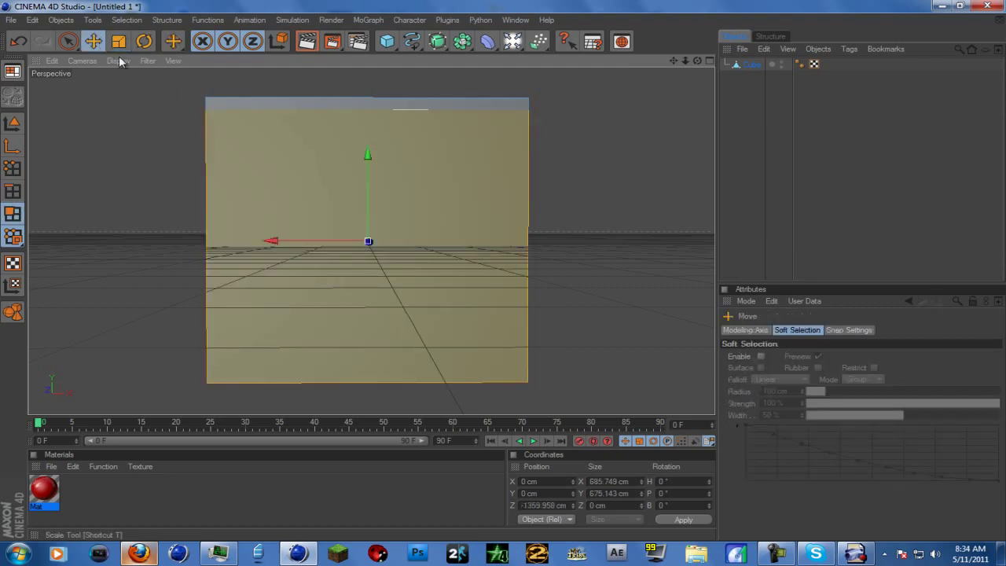
{"action": "key", "text": "Delete"}
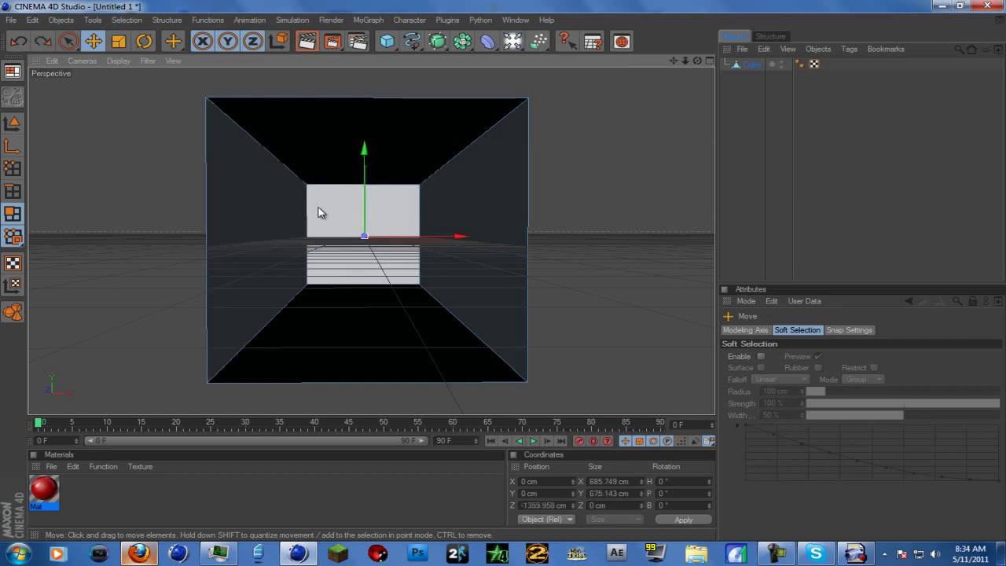
- Try to delete the tunnel's far end face, undo the deletion and remove the near end face again
{"action": "left_click", "coordinate": [317, 212]}
{"action": "key", "text": "Delete"}
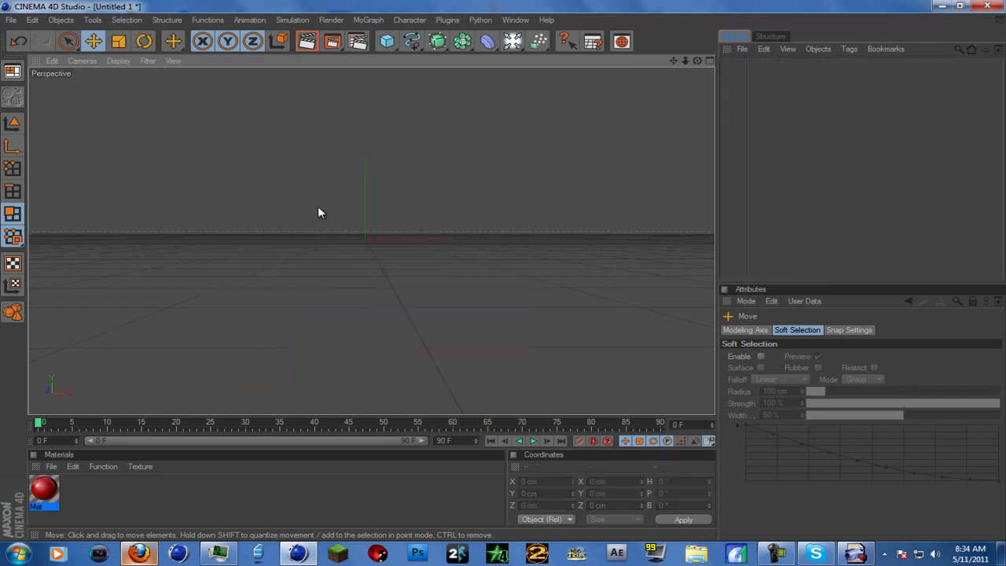
{"action": "key", "text": "ctrl+z"}
{"action": "left_click", "coordinate": [322, 210]}
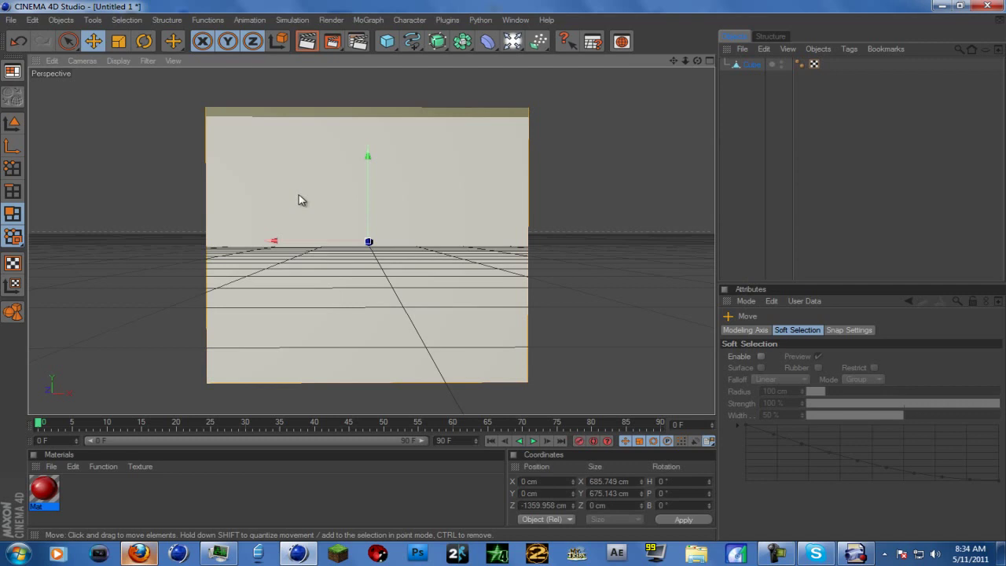
{"action": "key", "text": "Delete"}
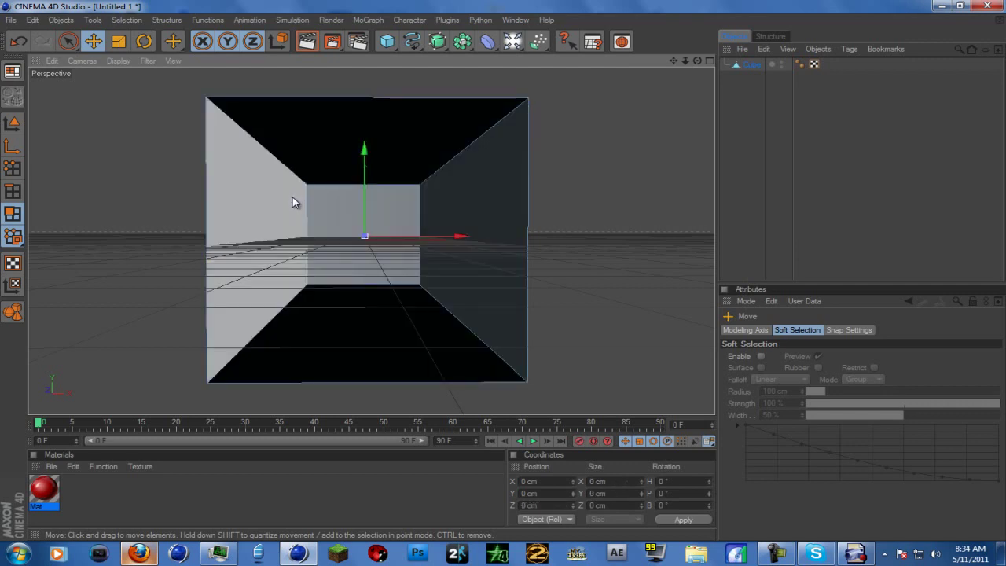
- Apply the red material to the tunnel and render the view of its interior before and after
{"action": "scroll", "coordinate": [291, 200], "scroll_direction": "up", "scroll_amount": 4}
{"action": "scroll", "coordinate": [292, 200], "scroll_direction": "down", "scroll_amount": 3}
{"action": "scroll", "coordinate": [293, 200], "scroll_direction": "up", "scroll_amount": 4}
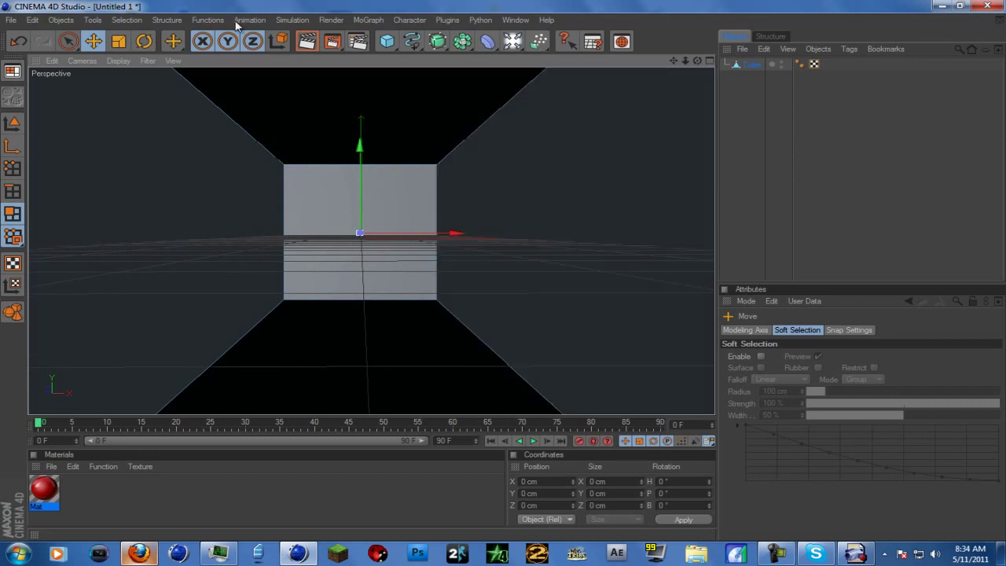
{"action": "left_click", "coordinate": [307, 41]}
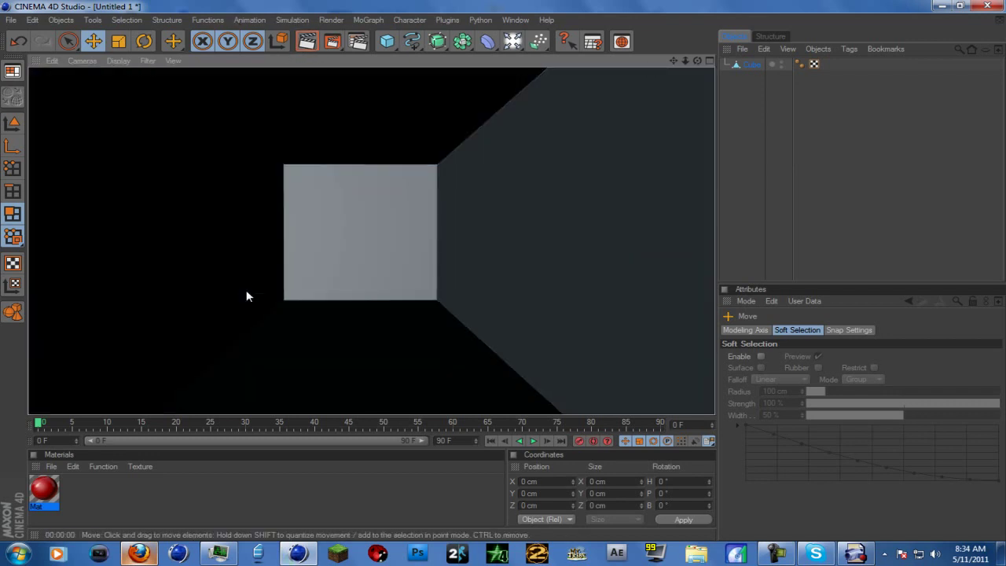
{"action": "left_click_drag", "start_coordinate": [35, 494], "coordinate": [474, 195]}
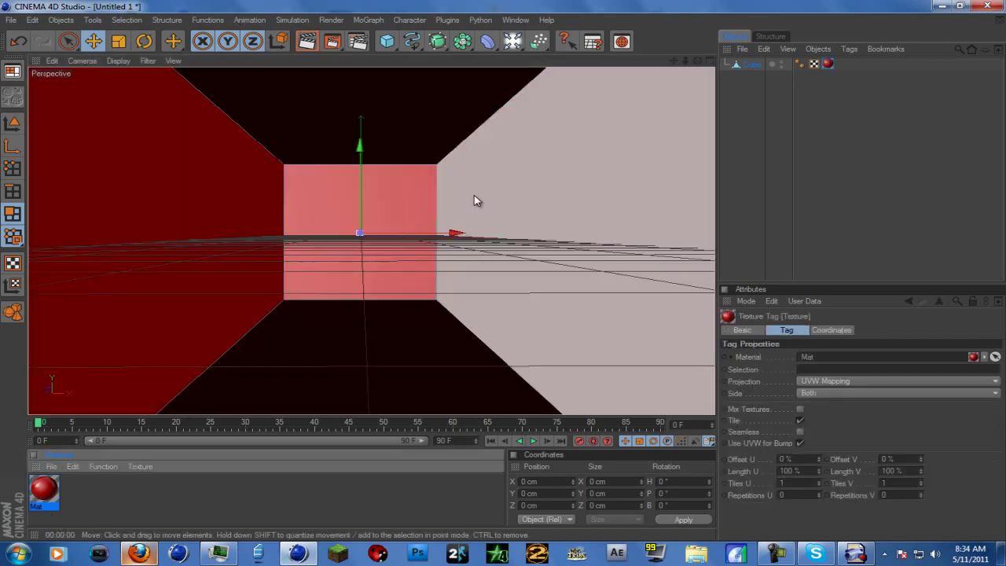
{"action": "key", "text": "ctrl+r"}
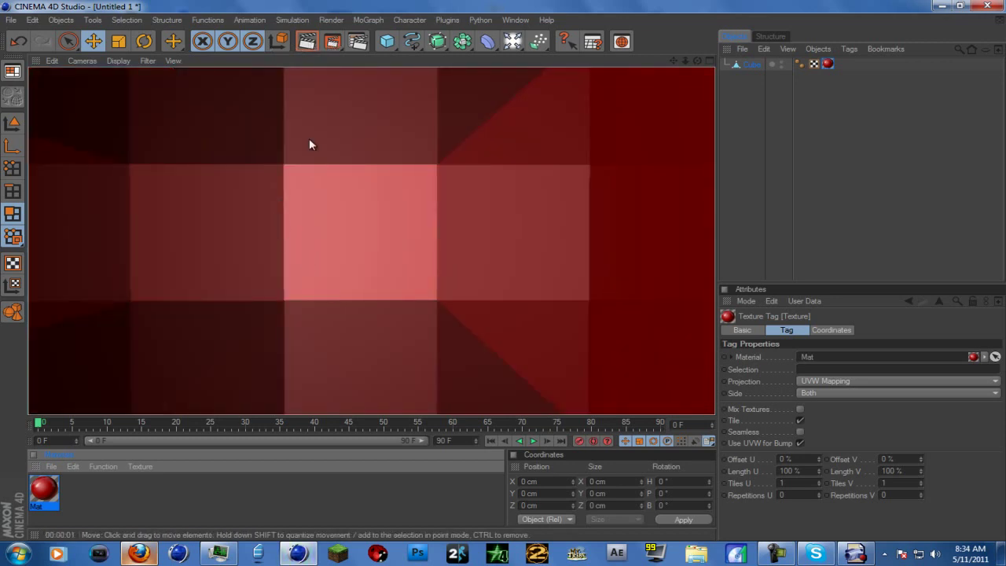
- Add a MoText object reading DERP with its alignment set to Middle
{"action": "left_click", "coordinate": [23, 123]}
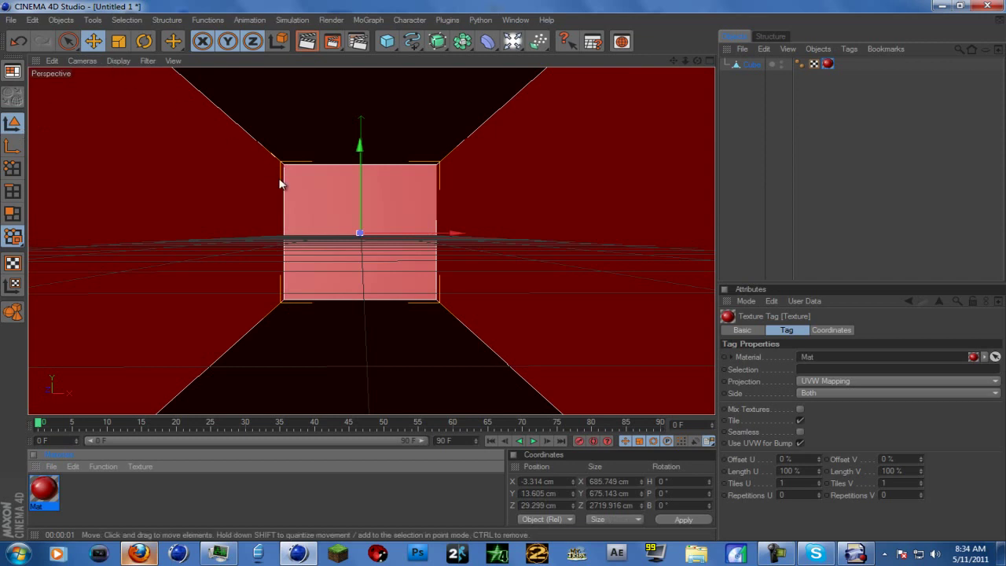
{"action": "left_click", "coordinate": [368, 20]}
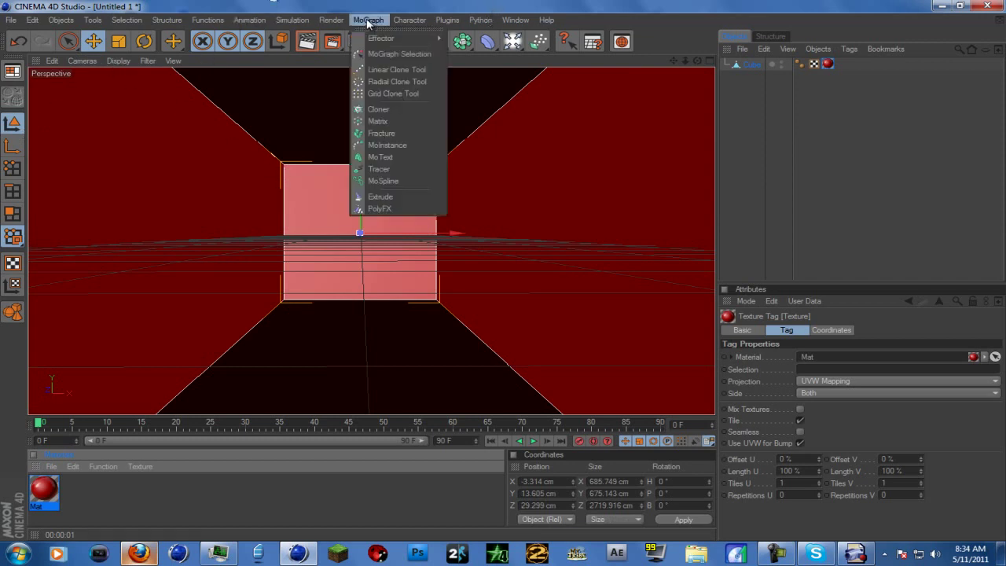
{"action": "left_click", "coordinate": [382, 156]}
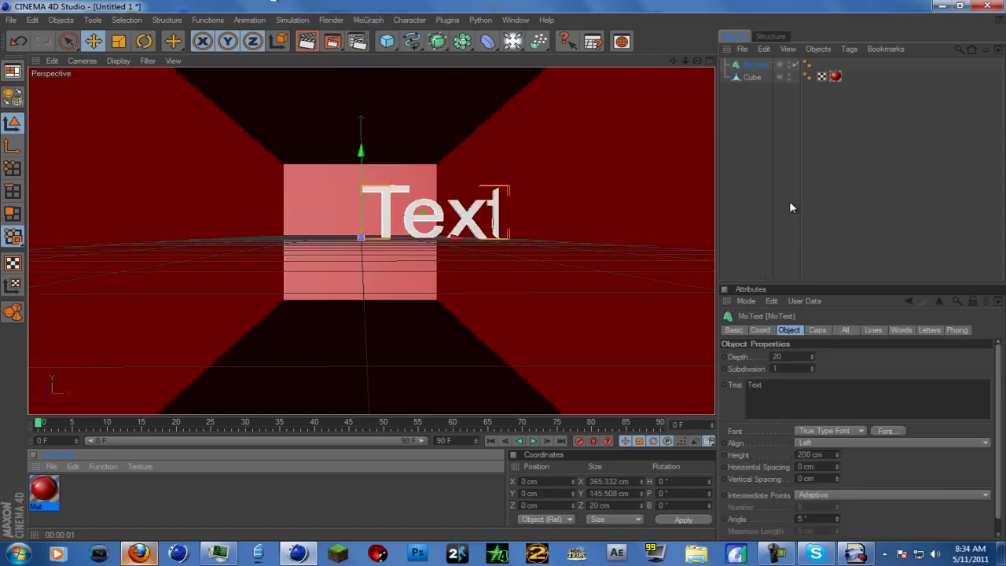
{"action": "left_click_drag", "start_coordinate": [804, 389], "coordinate": [561, 368]}
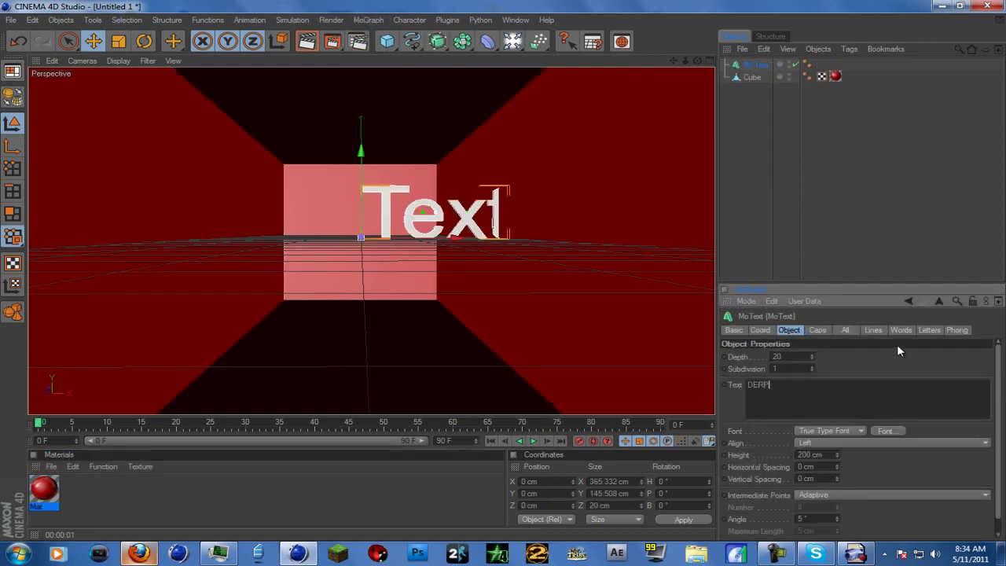
{"action": "left_click", "coordinate": [872, 445]}
{"action": "left_click", "coordinate": [873, 465]}
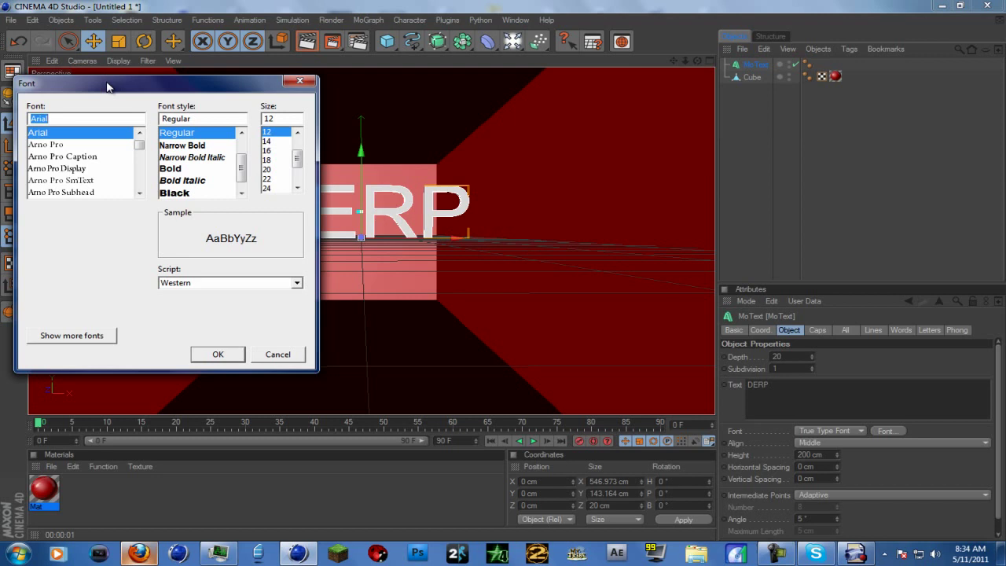
- Set the DERP text's font to Rafika in Regular style
{"action": "type", "text": "R"}
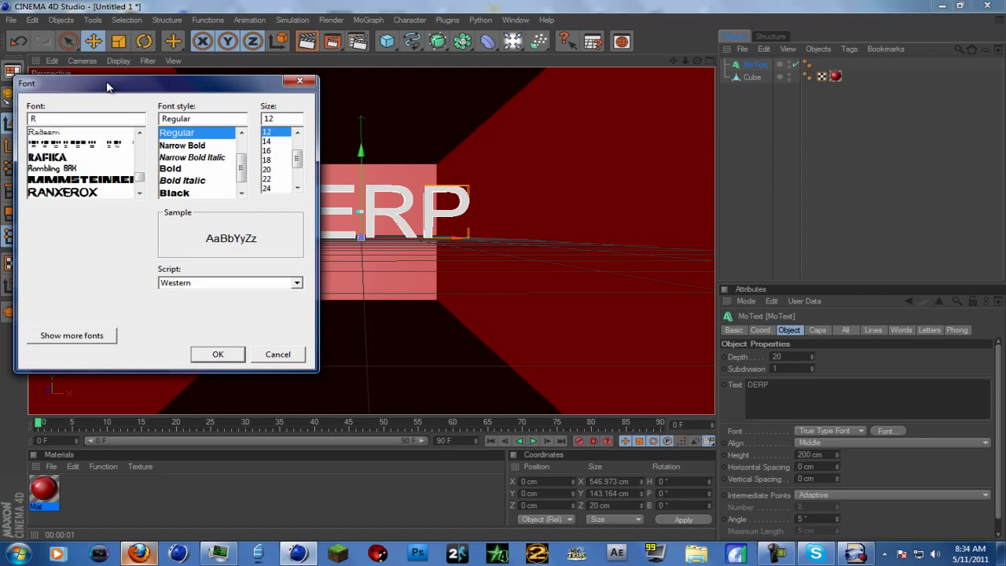
{"action": "left_click", "coordinate": [53, 159]}
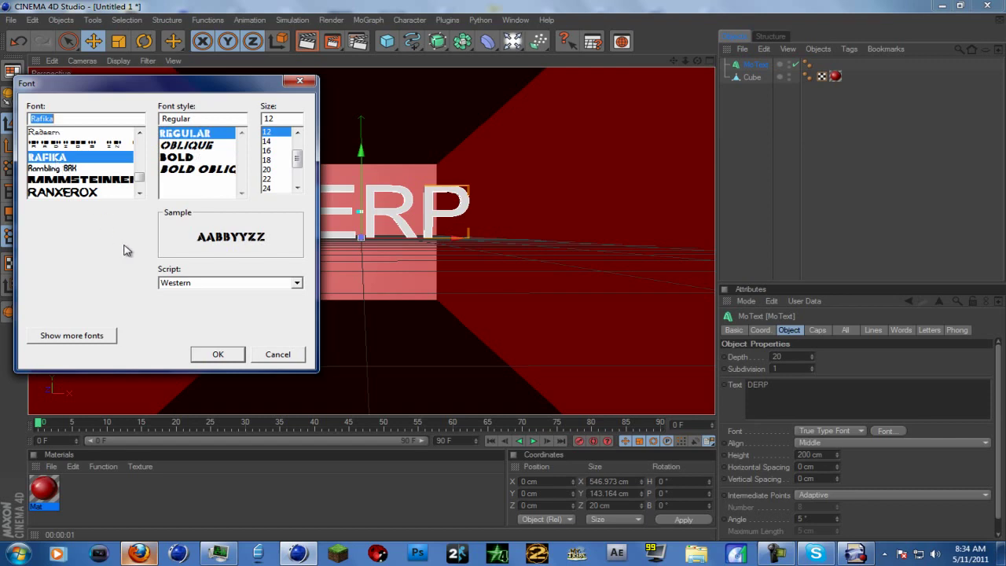
{"action": "left_click", "coordinate": [223, 353]}
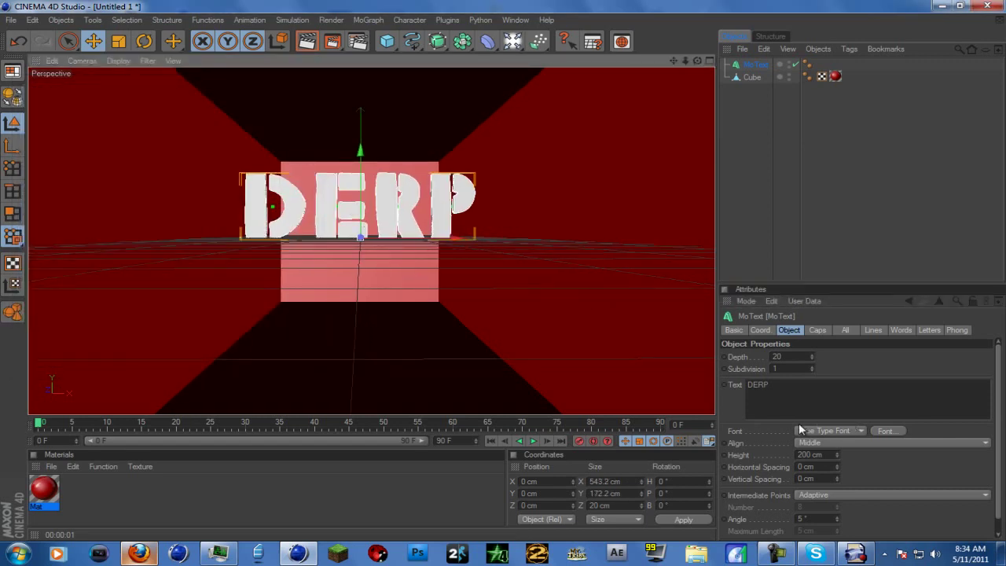
- Set the DERP text's depth to 100 and tighten its horizontal spacing to -29 cm
{"action": "left_click", "coordinate": [813, 357]}
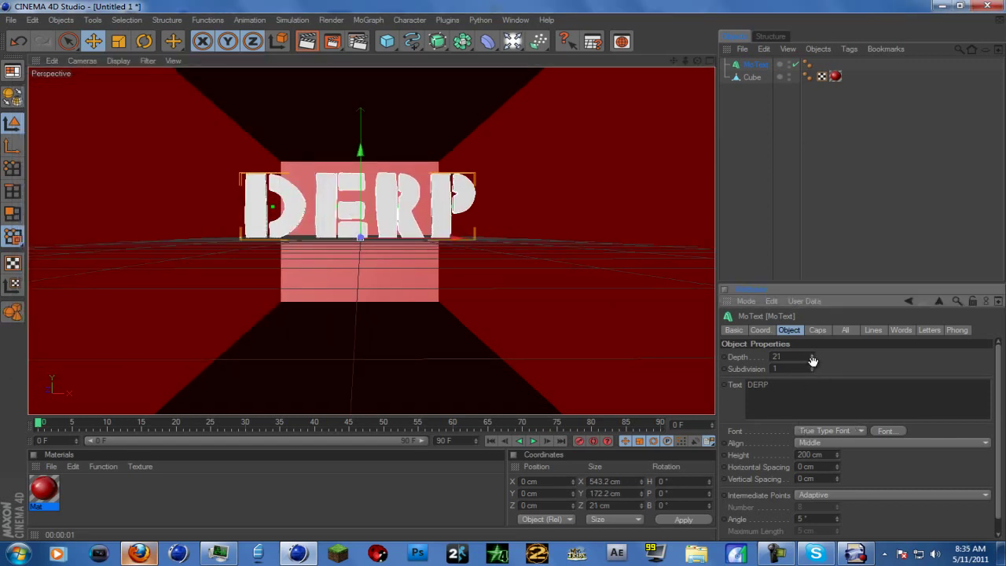
{"action": "left_click_drag", "start_coordinate": [811, 358], "coordinate": [812, 356]}
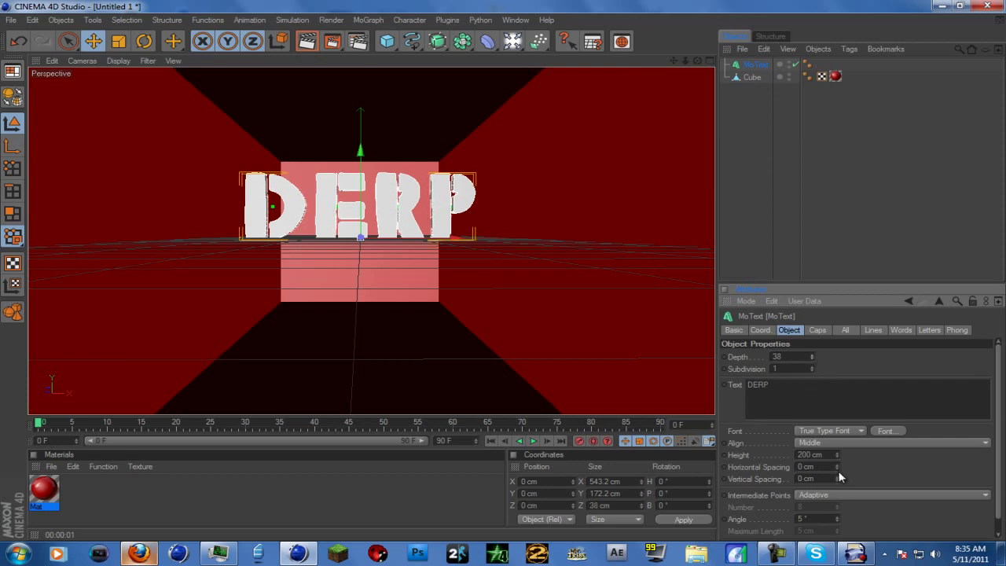
{"action": "left_click_drag", "start_coordinate": [838, 471], "coordinate": [838, 471]}
{"action": "left_click_drag", "start_coordinate": [500, 272], "coordinate": [495, 269], "text": "alt"}
{"action": "left_click_drag", "start_coordinate": [786, 356], "coordinate": [445, 370]}
{"action": "type", "text": "1"}
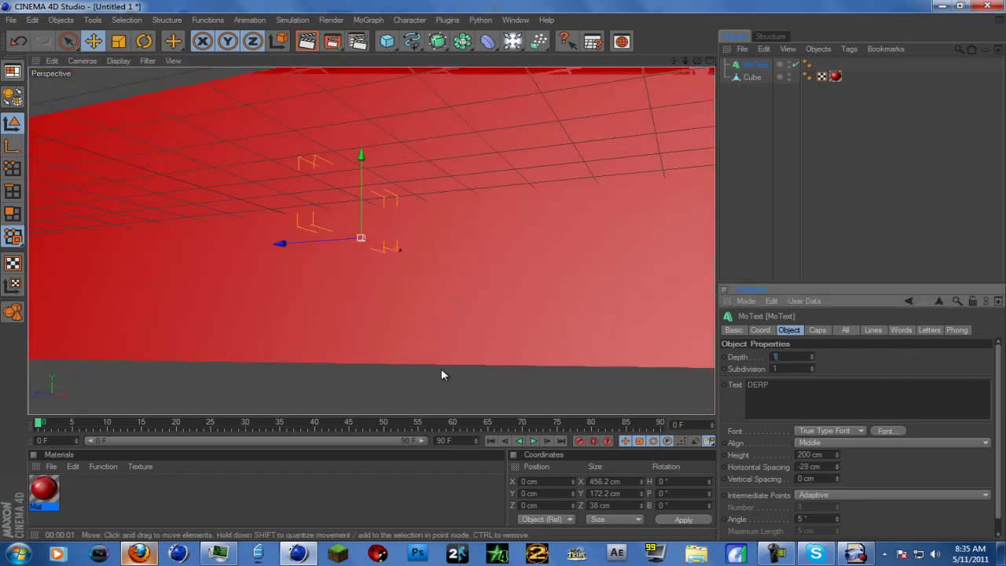
{"action": "type", "text": "00"}
{"action": "key", "text": "Return"}
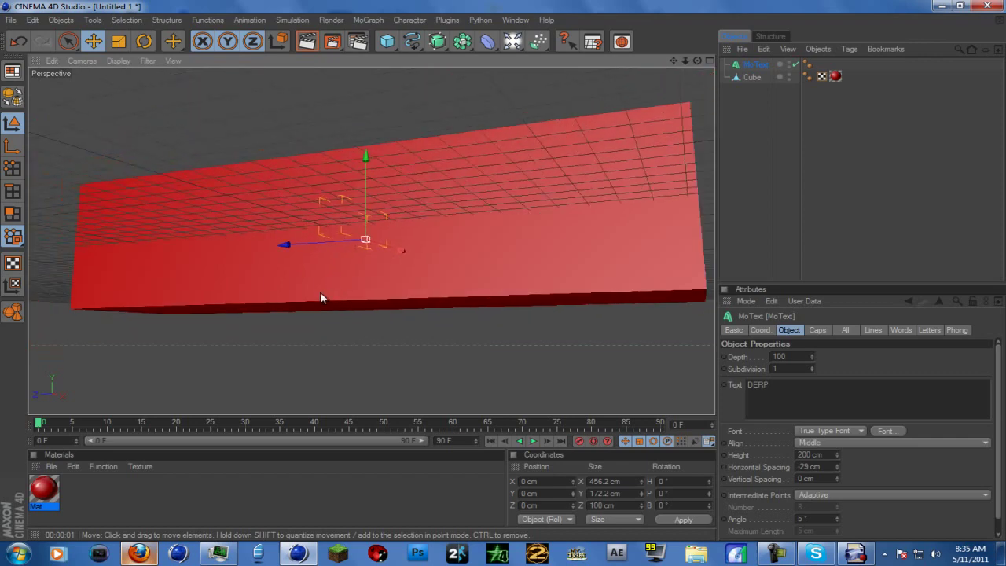
- Move the DERP text along Z to about 1295 cm, just in front of the tunnel's far wall
{"action": "left_click_drag", "start_coordinate": [286, 249], "coordinate": [495, 279]}
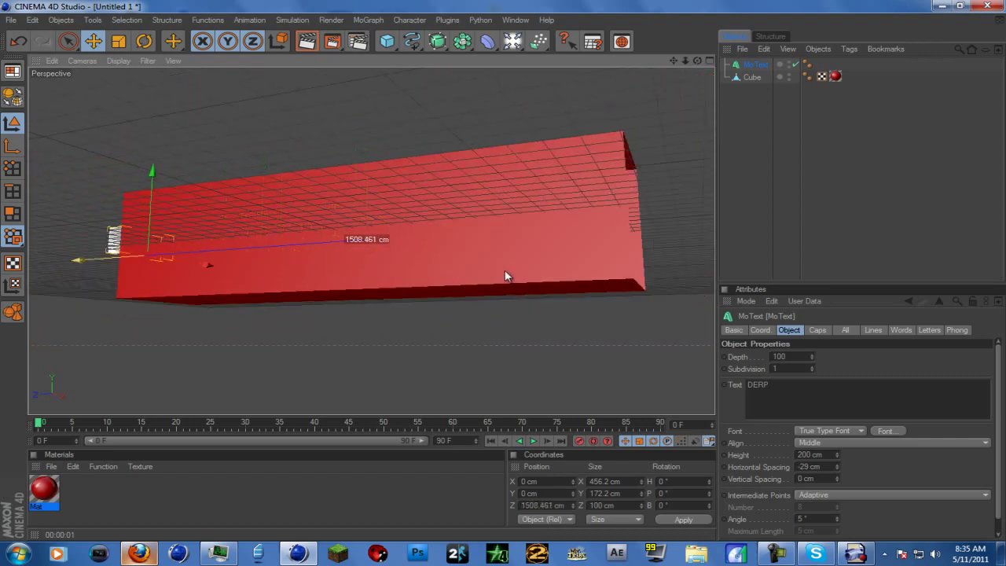
{"action": "left_click_drag", "start_coordinate": [507, 276], "coordinate": [500, 276]}
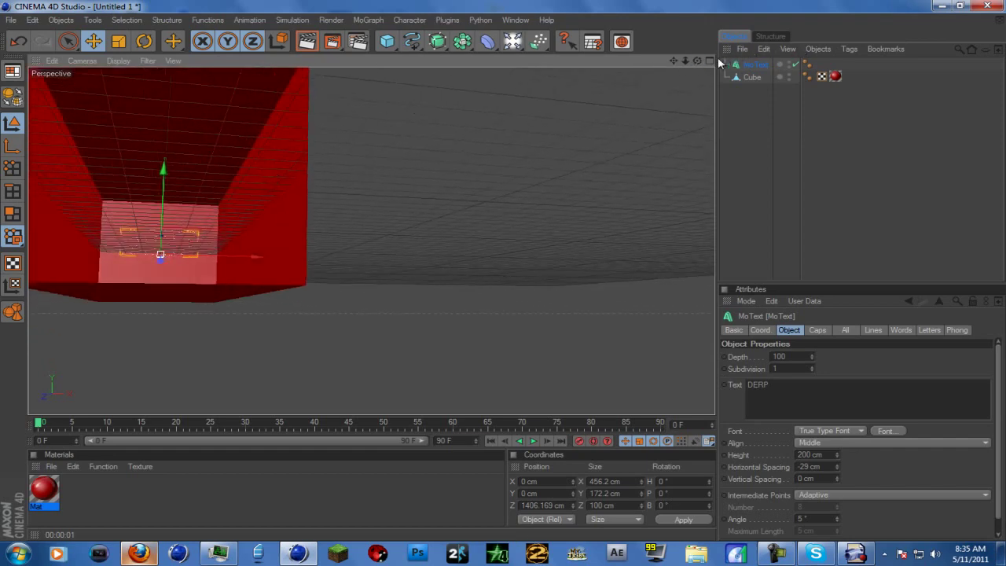
{"action": "scroll", "coordinate": [528, 281], "scroll_direction": "down", "scroll_amount": 8}
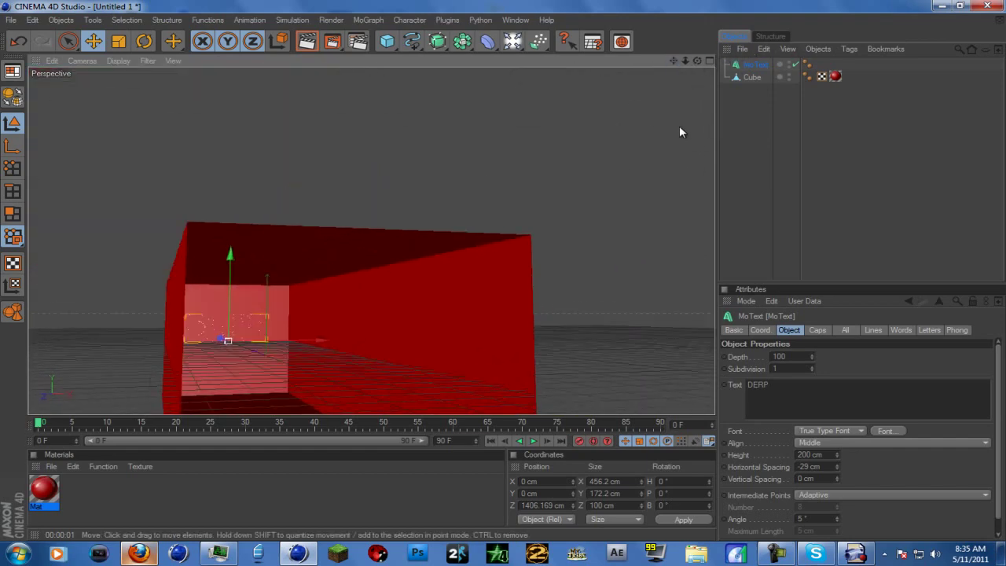
{"action": "left_click_drag", "start_coordinate": [248, 344], "coordinate": [218, 341]}
{"action": "left_click_drag", "start_coordinate": [504, 271], "coordinate": [506, 274]}
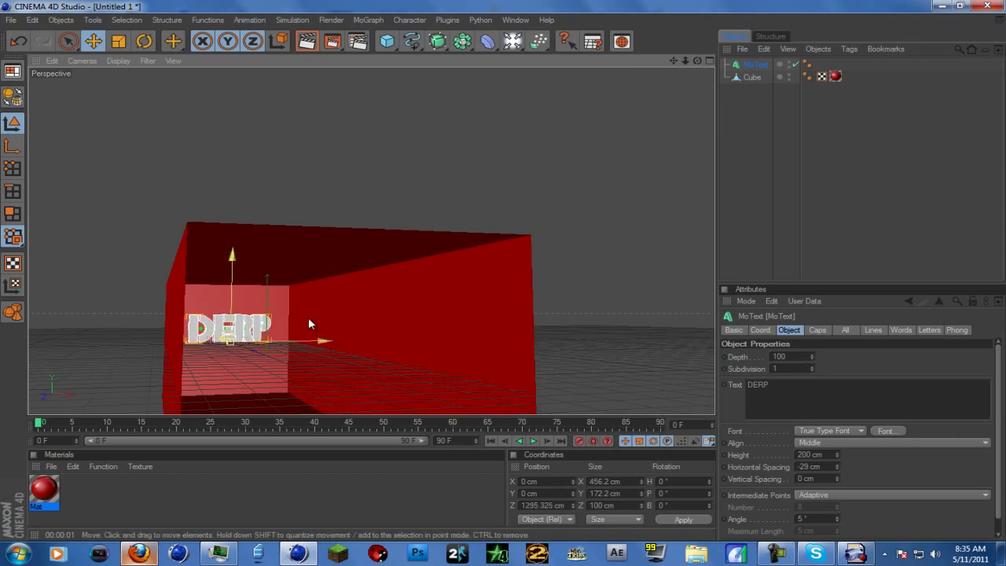
- Frame the DERP text straight on from inside the tunnel and render a preview of the view
{"action": "left_click_drag", "start_coordinate": [696, 62], "coordinate": [505, 271]}
{"action": "left_click_drag", "start_coordinate": [674, 61], "coordinate": [477, 209]}
{"action": "left_click_drag", "start_coordinate": [670, 76], "coordinate": [501, 214]}
{"action": "left_click_drag", "start_coordinate": [696, 61], "coordinate": [503, 272]}
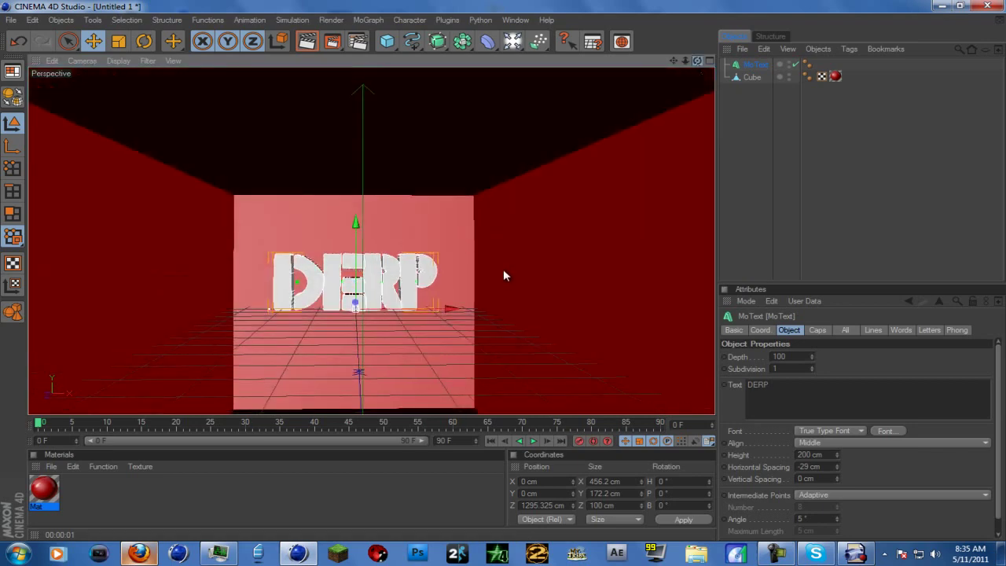
{"action": "left_click", "coordinate": [682, 62]}
{"action": "left_click_drag", "start_coordinate": [673, 61], "coordinate": [503, 269]}
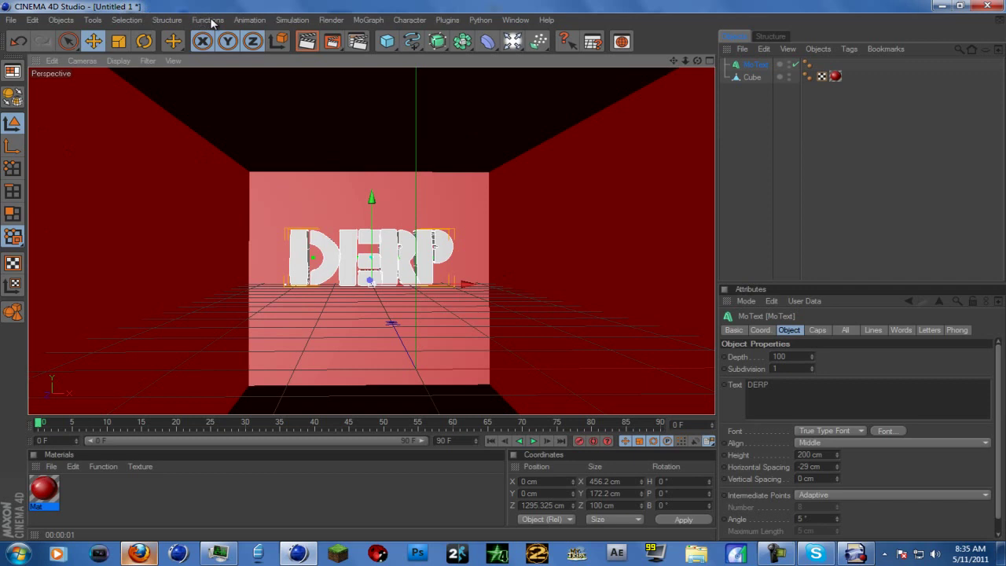
{"action": "left_click", "coordinate": [306, 41]}
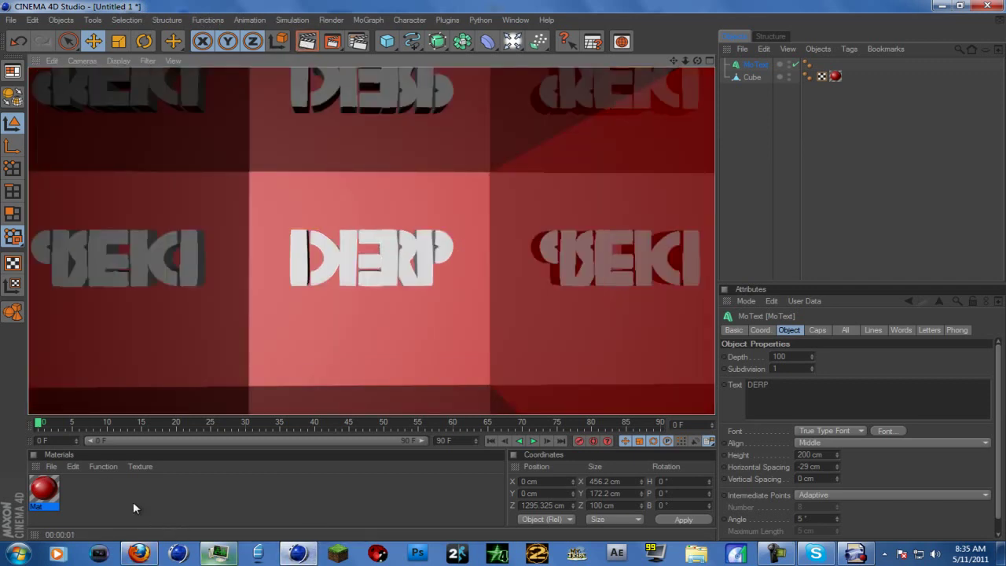
- Apply the red reflective material to the DERP text and make a copy of the text object
{"action": "left_click_drag", "start_coordinate": [46, 495], "coordinate": [148, 420]}
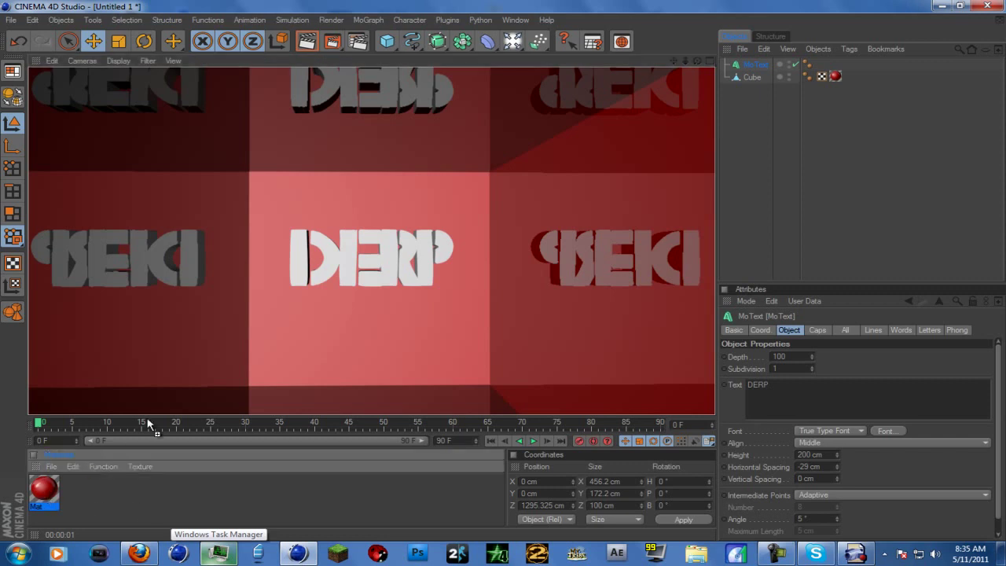
{"action": "left_click_drag", "start_coordinate": [334, 251], "coordinate": [335, 251]}
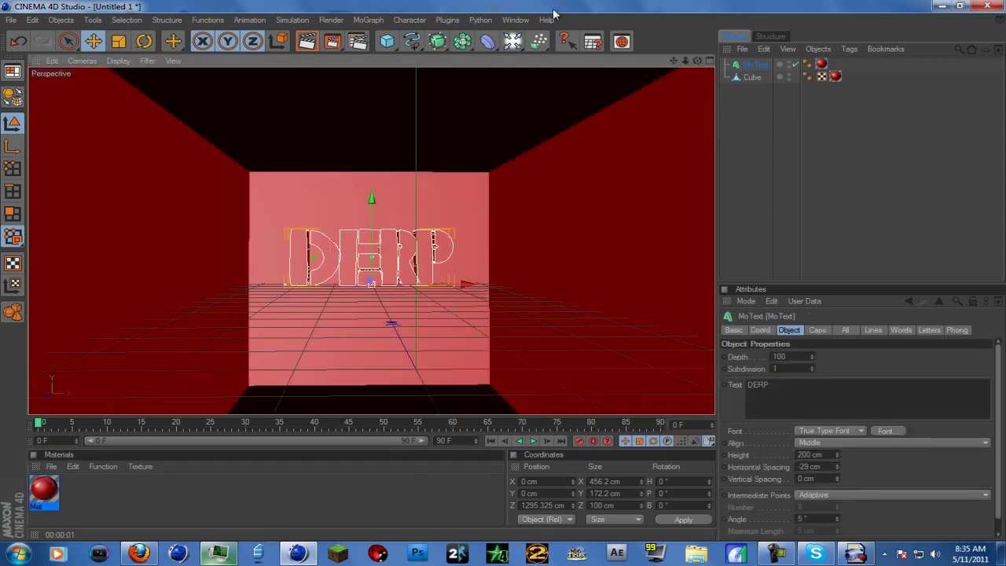
{"action": "left_click", "coordinate": [766, 50]}
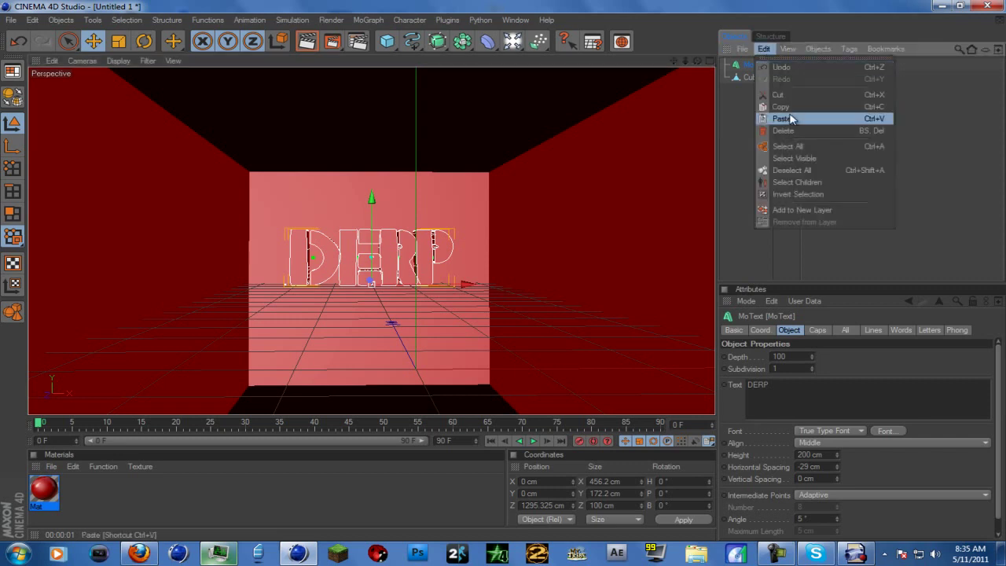
{"action": "left_click", "coordinate": [786, 106]}
{"action": "left_click", "coordinate": [761, 50]}
{"action": "left_click", "coordinate": [789, 118]}
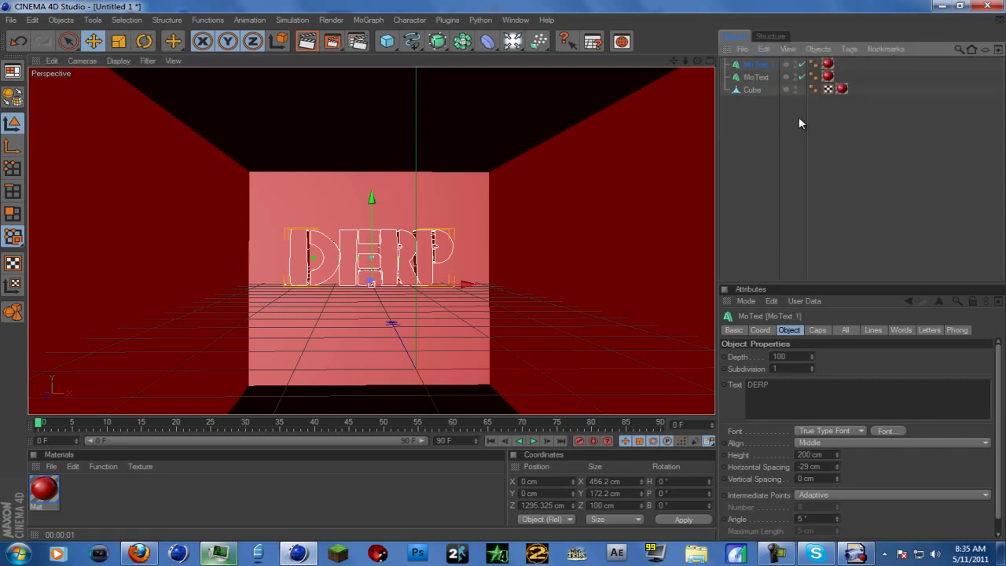
- Give the copied text a Fillet Cap end with a 3 cm radius and move it along Z to about 1302 cm
{"action": "left_click", "coordinate": [817, 330]}
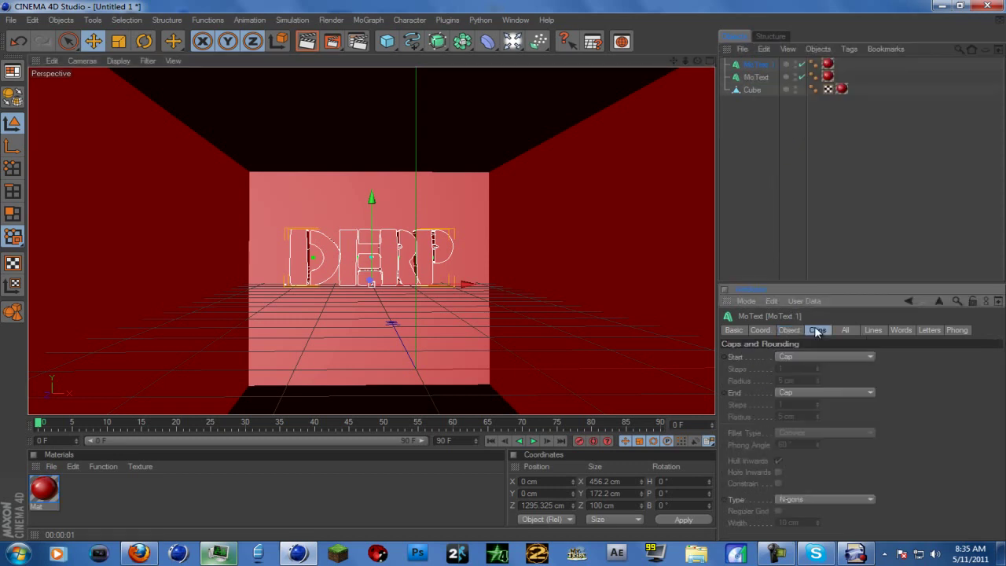
{"action": "left_click", "coordinate": [844, 392]}
{"action": "left_click", "coordinate": [829, 440]}
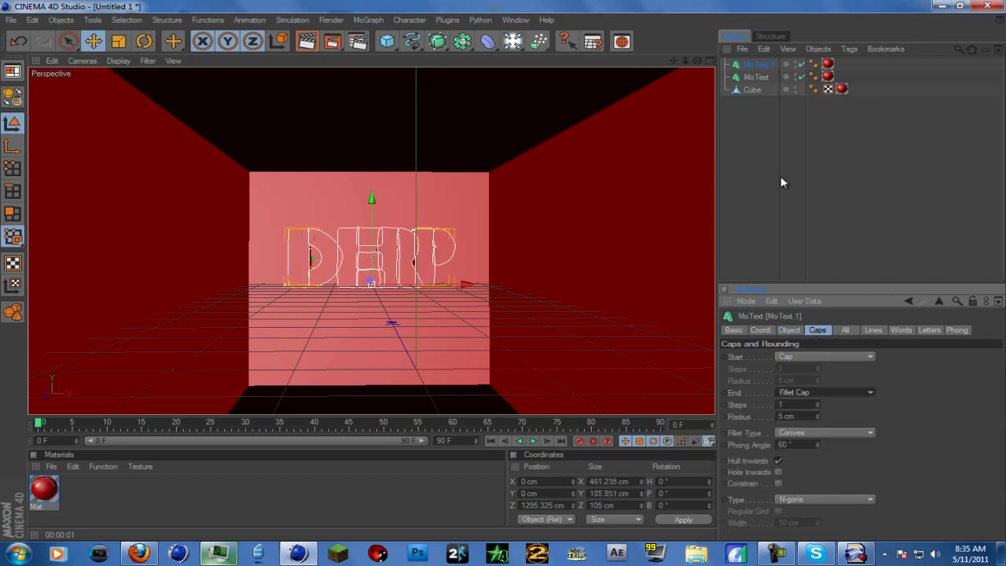
{"action": "left_click", "coordinate": [826, 392]}
{"action": "left_click", "coordinate": [900, 417]}
{"action": "left_click", "coordinate": [818, 419]}
{"action": "left_click", "coordinate": [817, 419]}
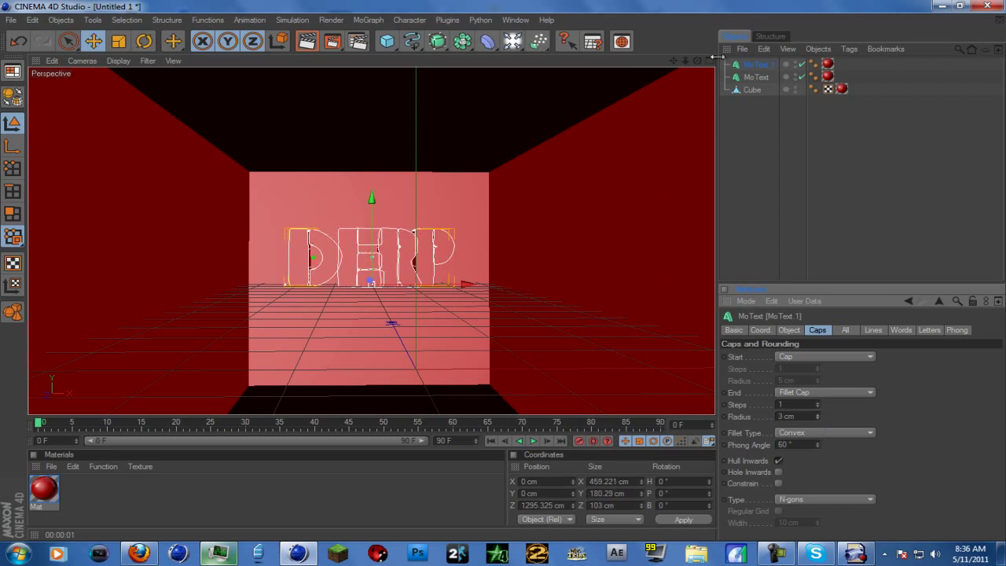
{"action": "left_click_drag", "start_coordinate": [697, 61], "coordinate": [502, 268]}
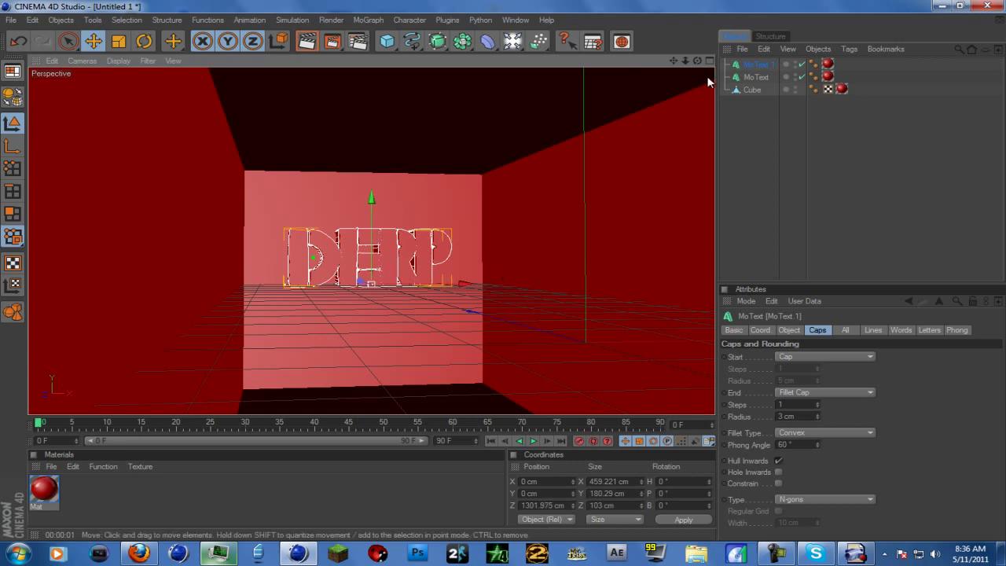
- Make a second copy of the original DERP text
{"action": "left_click", "coordinate": [755, 77]}
{"action": "key", "text": "ctrl+c"}
{"action": "key", "text": "ctrl+v"}
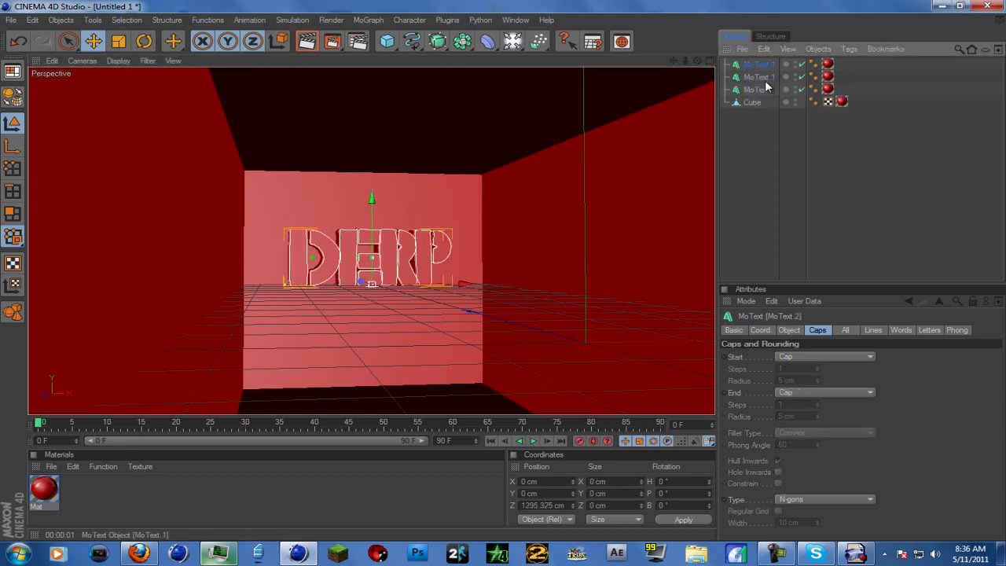
- Set the second copy's end to Fillet Cap and move it along Z to about 1315 cm, behind the other texts
{"action": "left_click", "coordinate": [803, 391]}
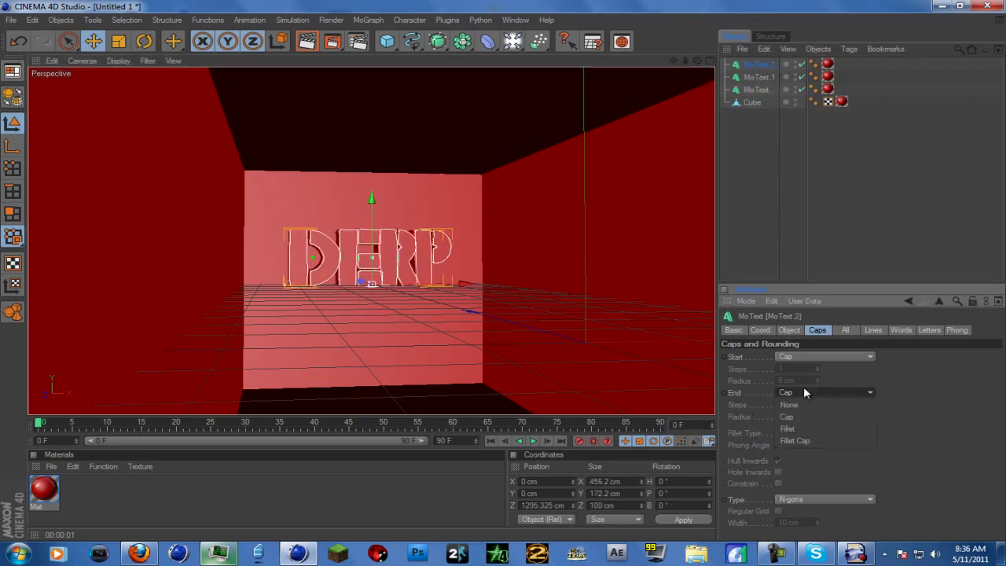
{"action": "left_click", "coordinate": [802, 441]}
{"action": "left_click_drag", "start_coordinate": [357, 280], "coordinate": [500, 269]}
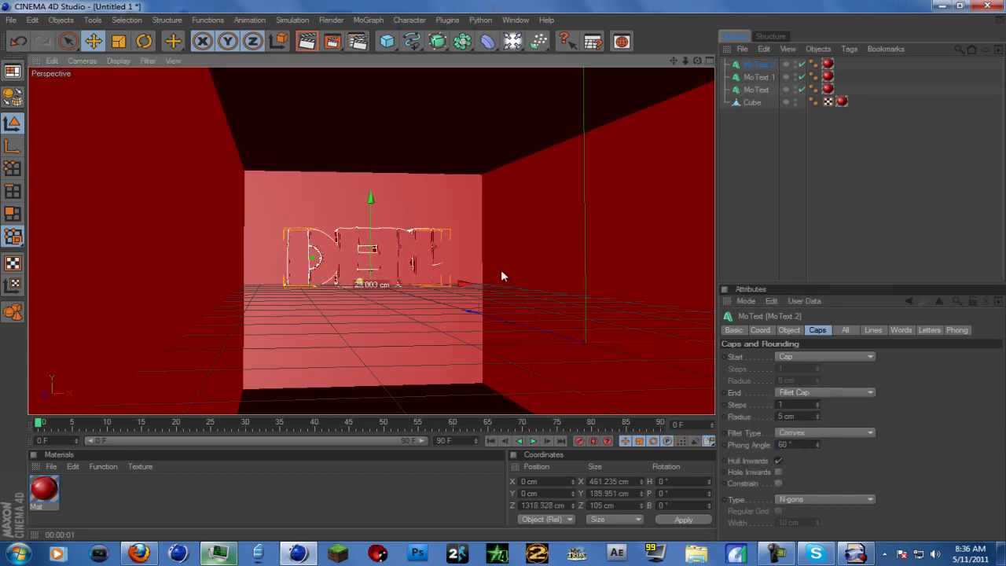
{"action": "left_click", "coordinate": [755, 90]}
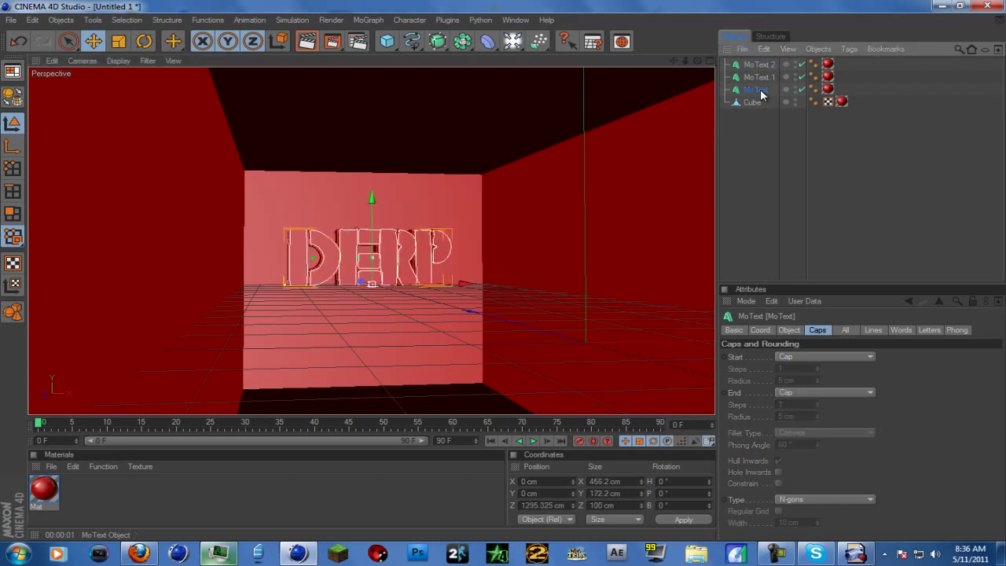
{"action": "left_click", "coordinate": [761, 79]}
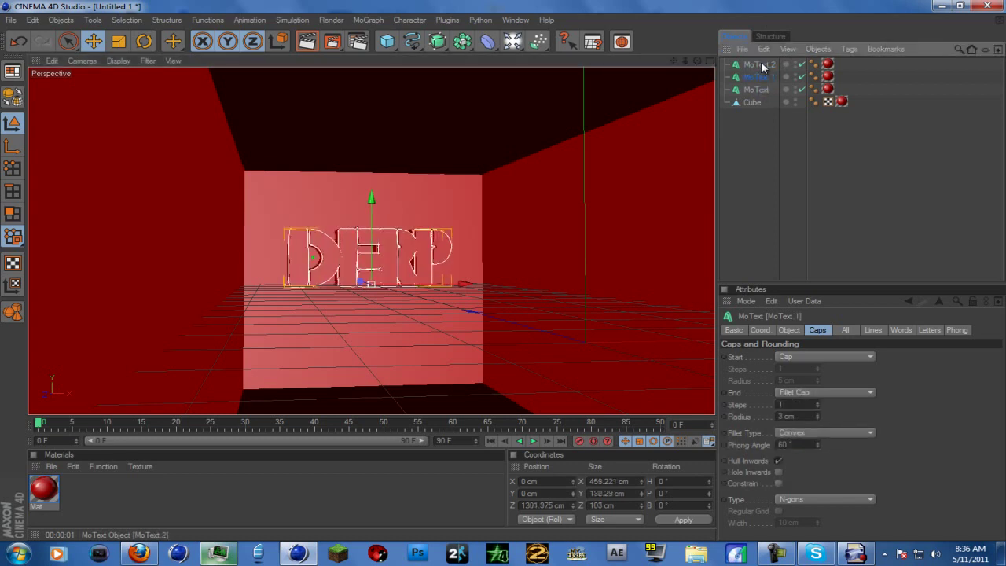
{"action": "left_click", "coordinate": [759, 65]}
- Create a new material and set its color to grey with R, G and B at 175
{"action": "double_click", "coordinate": [71, 503]}
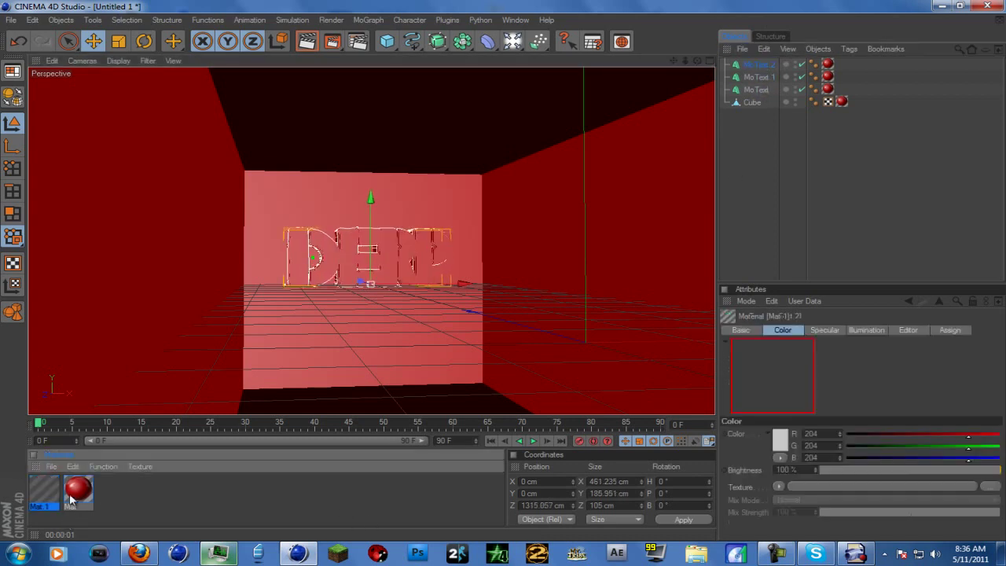
{"action": "double_click", "coordinate": [44, 489]}
{"action": "left_click", "coordinate": [232, 217]}
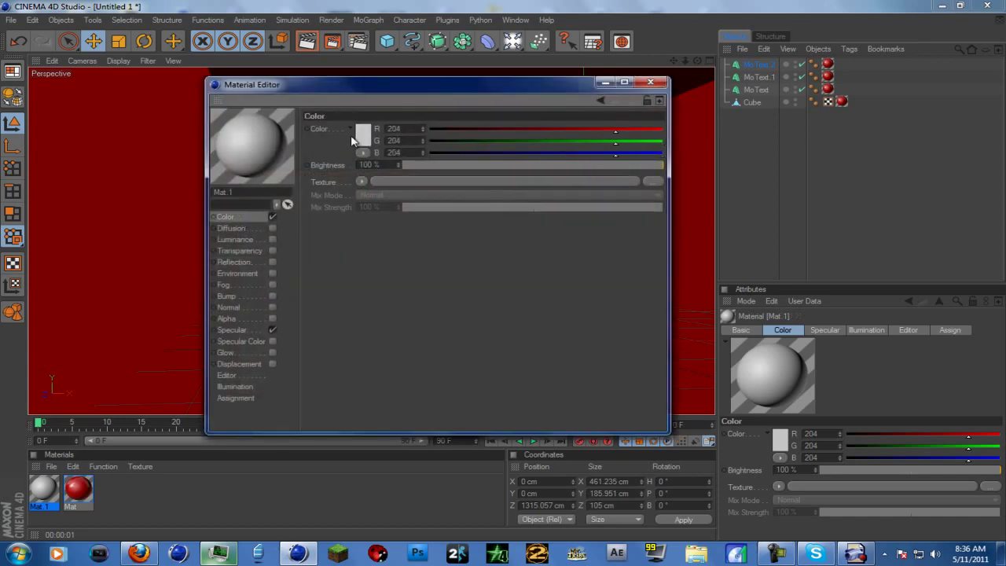
{"action": "left_click", "coordinate": [361, 138]}
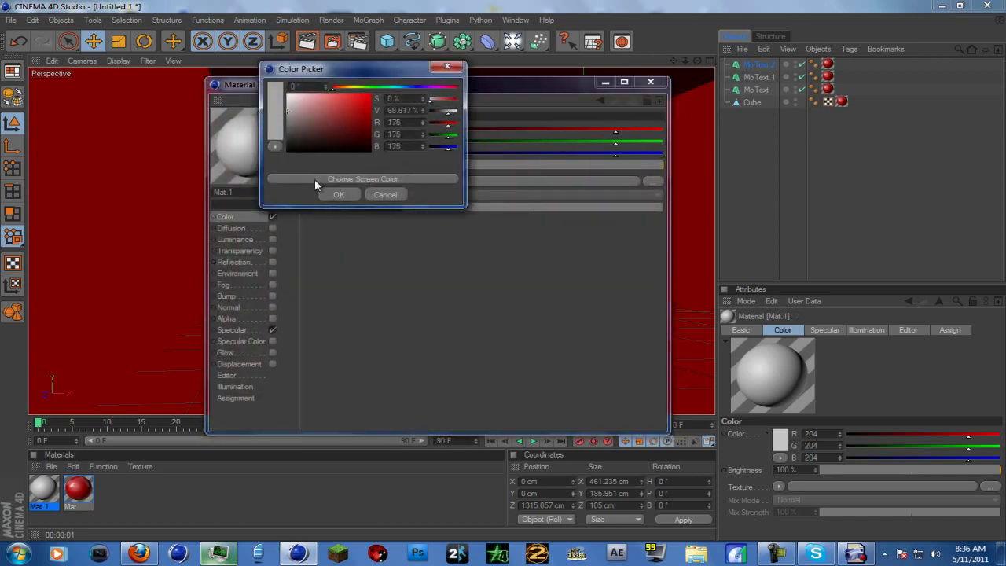
{"action": "left_click", "coordinate": [337, 195]}
- Enable Reflection with a Fresnel texture on the grey material and apply it to the first text copy
{"action": "left_click", "coordinate": [233, 262]}
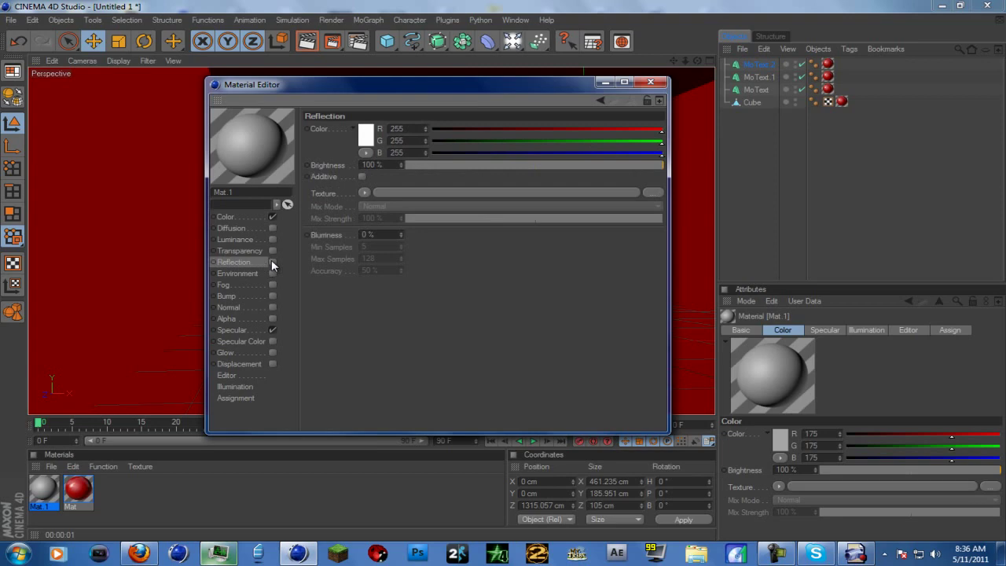
{"action": "left_click", "coordinate": [272, 262]}
{"action": "left_click", "coordinate": [365, 193]}
{"action": "left_click", "coordinate": [407, 308]}
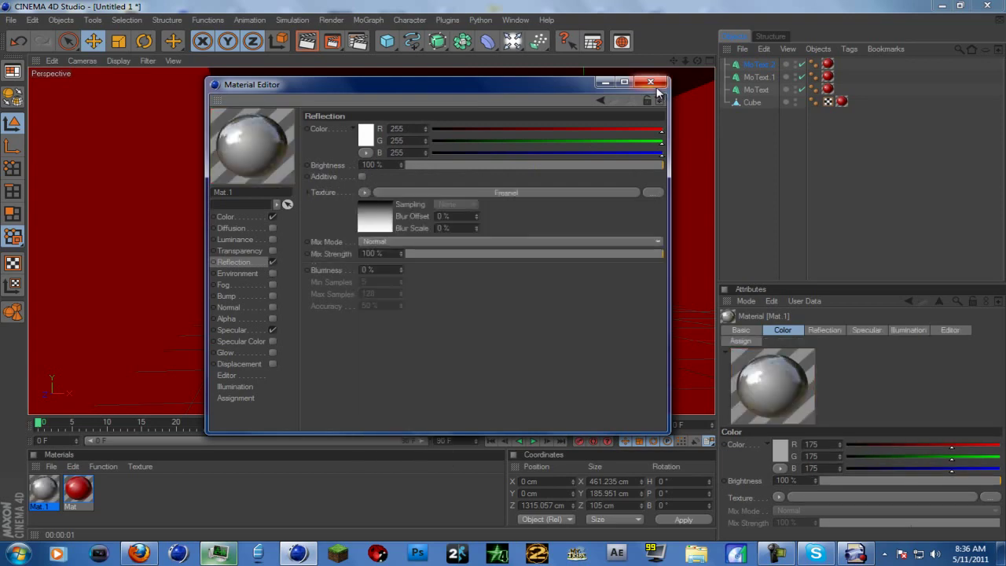
{"action": "left_click", "coordinate": [651, 82]}
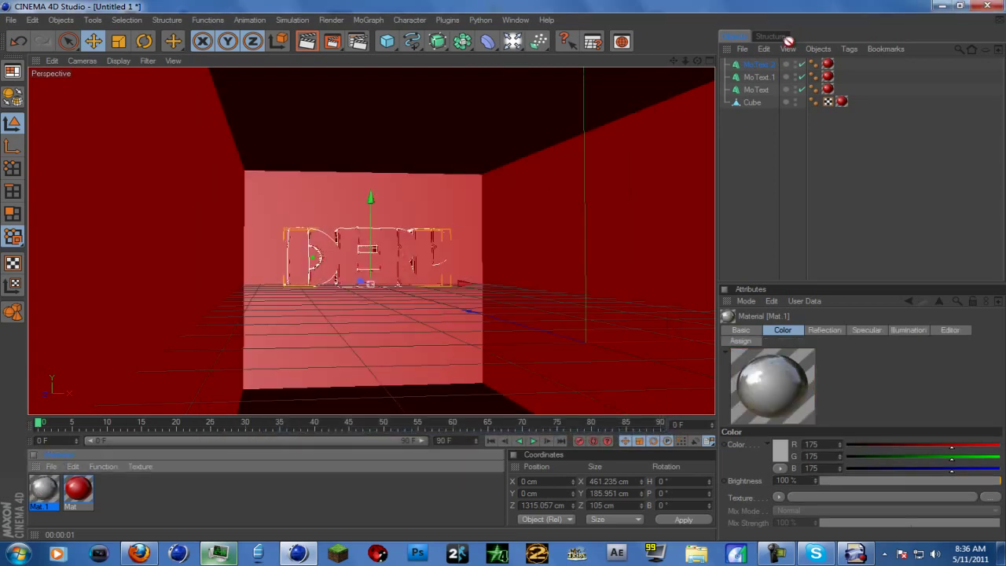
{"action": "left_click_drag", "start_coordinate": [767, 71], "coordinate": [766, 72]}
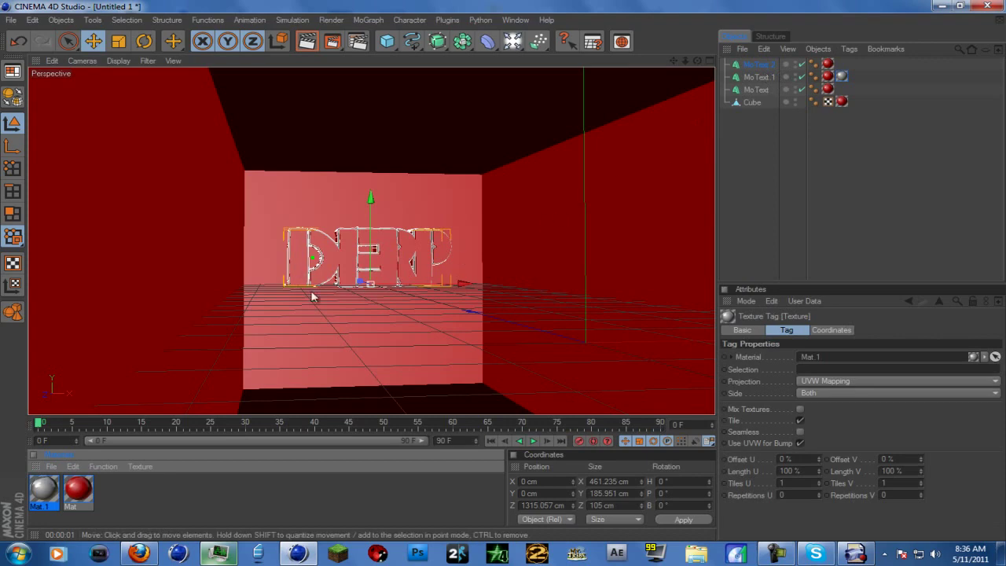
- Duplicate the grey reflective material, recolored to black, and apply it to the second text copy
{"action": "left_click", "coordinate": [47, 496]}
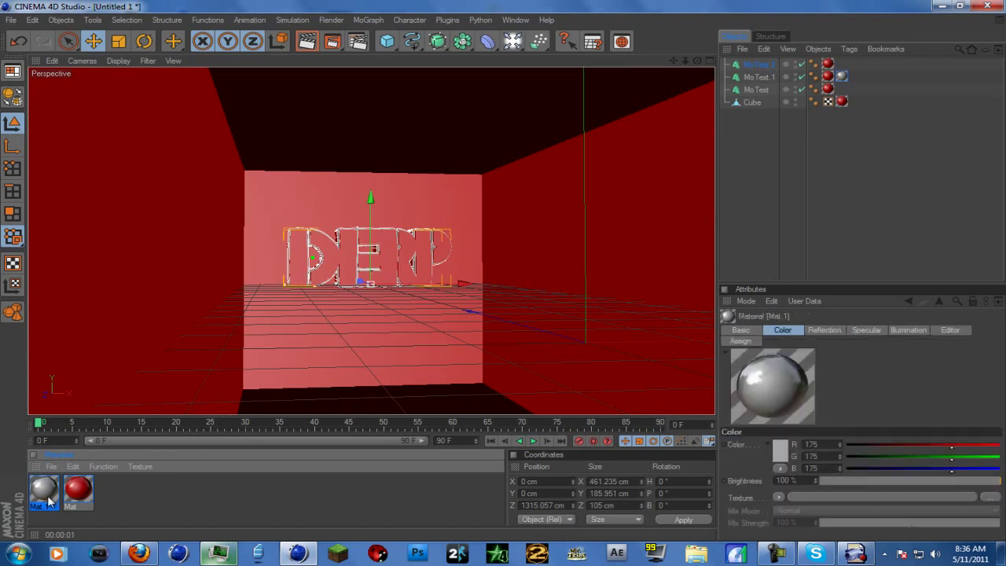
{"action": "key", "text": "ctrl+v"}
{"action": "double_click", "coordinate": [46, 497]}
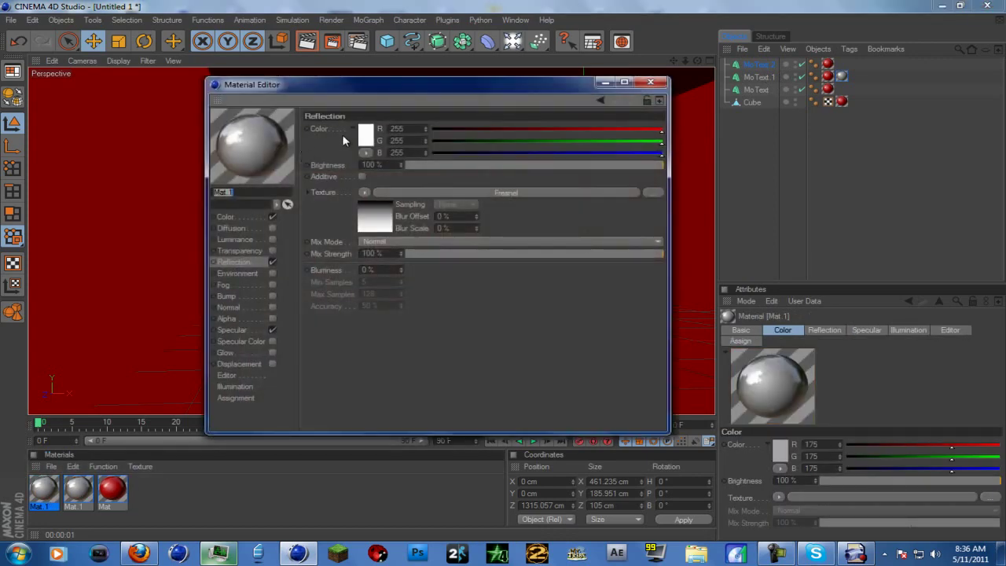
{"action": "left_click", "coordinate": [236, 218]}
{"action": "left_click", "coordinate": [368, 132]}
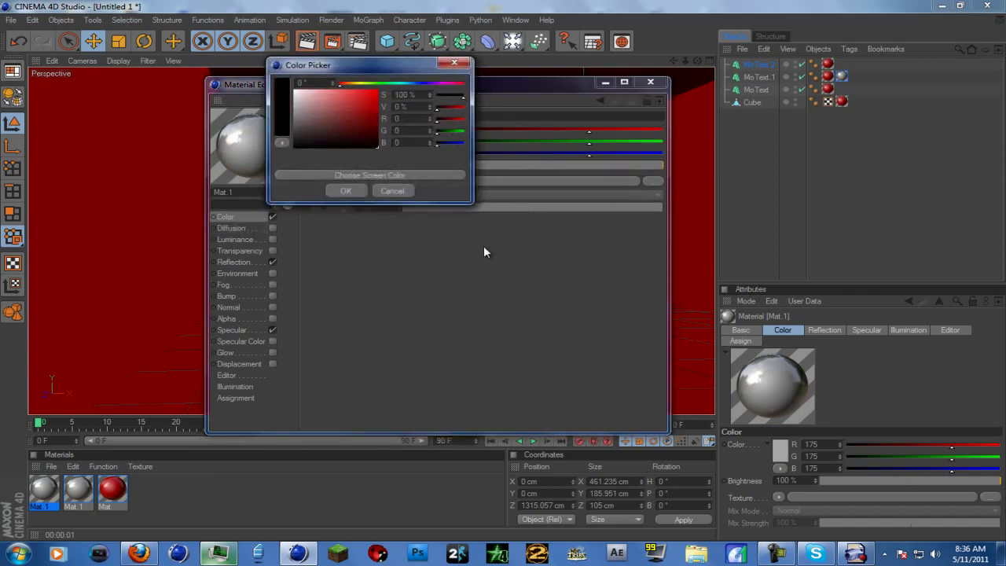
{"action": "left_click", "coordinate": [349, 190]}
{"action": "left_click", "coordinate": [650, 82]}
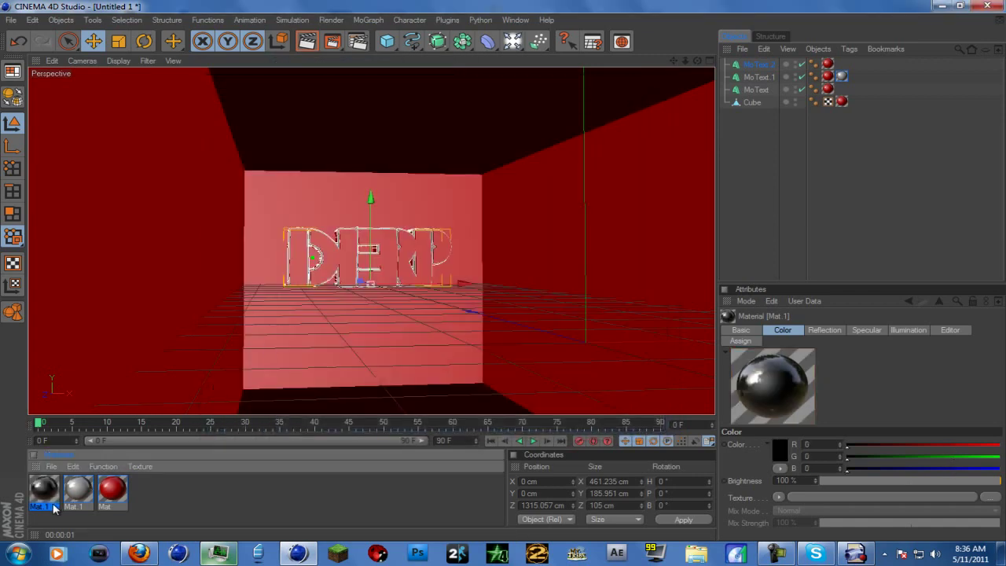
{"action": "left_click_drag", "start_coordinate": [700, 40], "coordinate": [758, 64]}
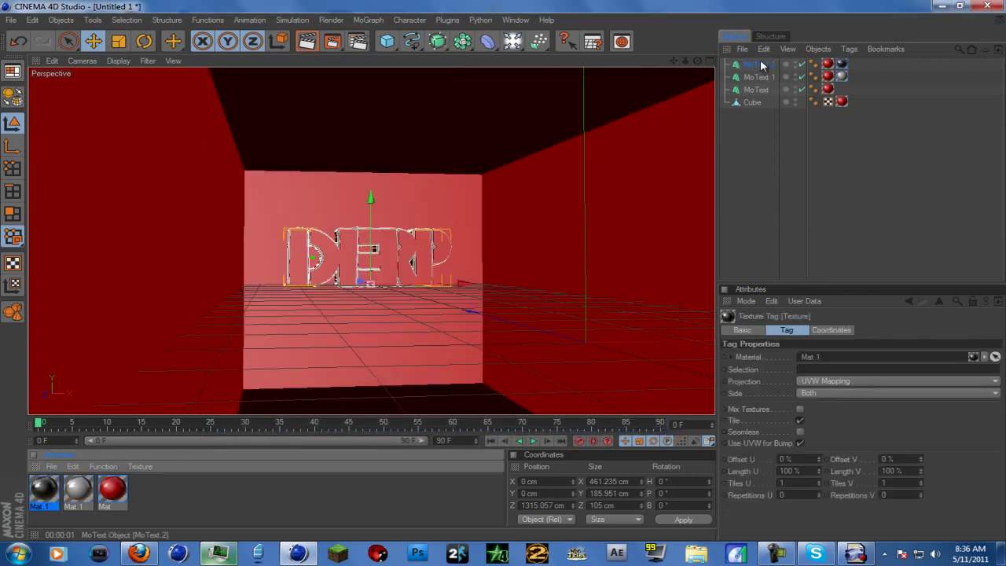
- Remove the red material tags from all three texts and reapply the red material to the original DERP text only
{"action": "double_click", "coordinate": [831, 67]}
{"action": "left_click", "coordinate": [828, 78], "text": "shift"}
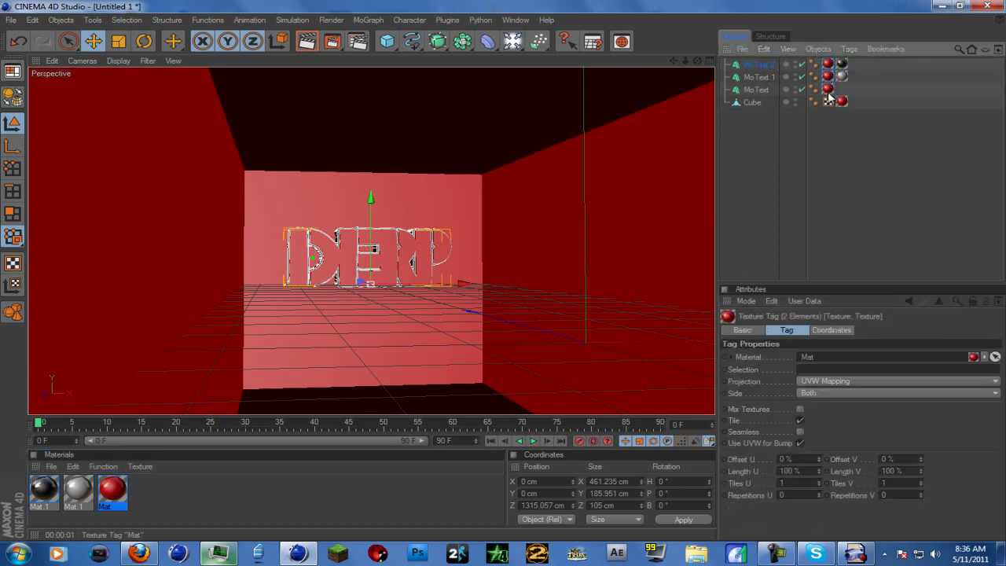
{"action": "key", "text": "Delete"}
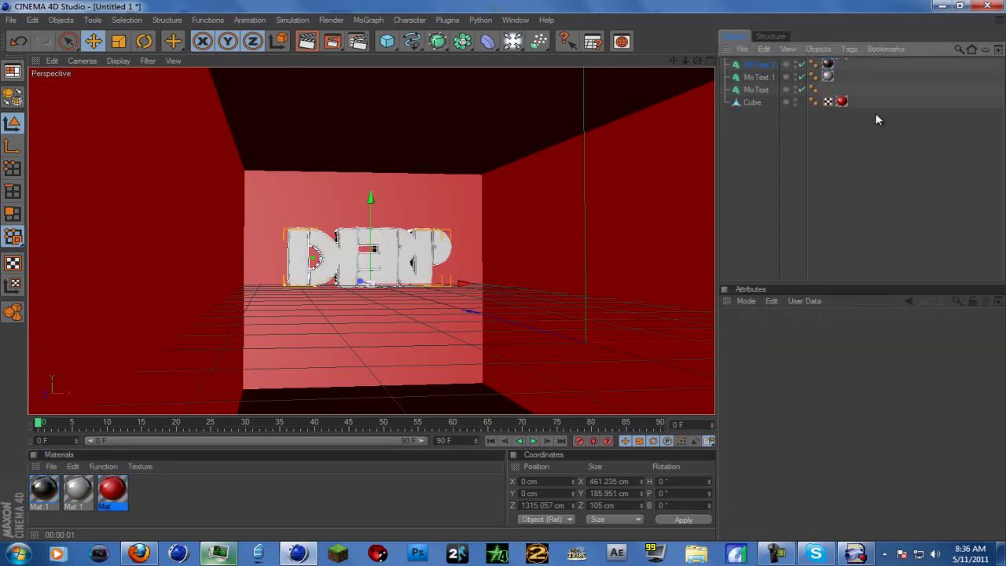
{"action": "left_click_drag", "start_coordinate": [102, 493], "coordinate": [764, 90]}
- Frame the layered DERP text straight on and render a preview of the view
{"action": "scroll", "coordinate": [308, 214], "scroll_direction": "up", "scroll_amount": 4}
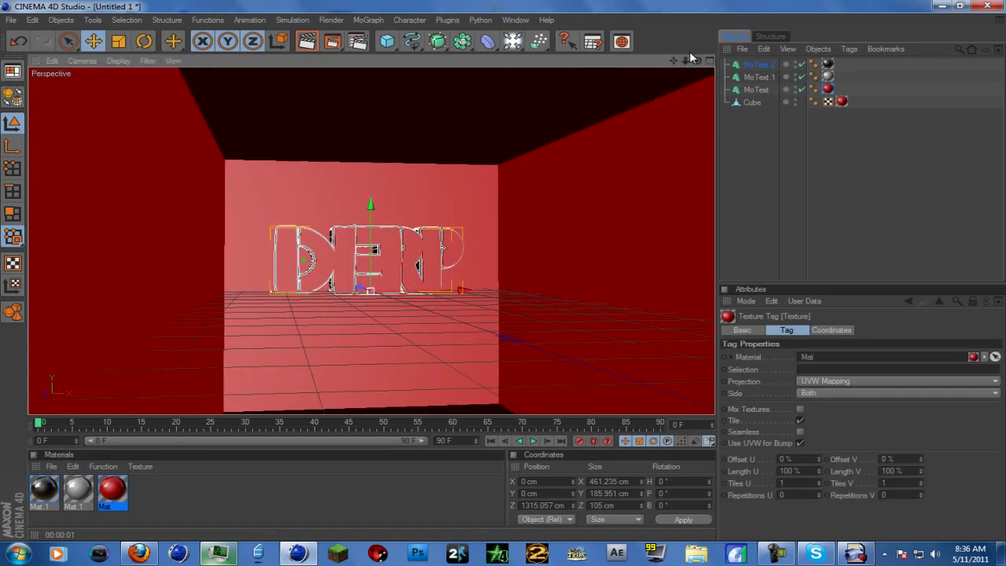
{"action": "left_click_drag", "start_coordinate": [696, 59], "coordinate": [503, 270]}
{"action": "left_click", "coordinate": [307, 41]}
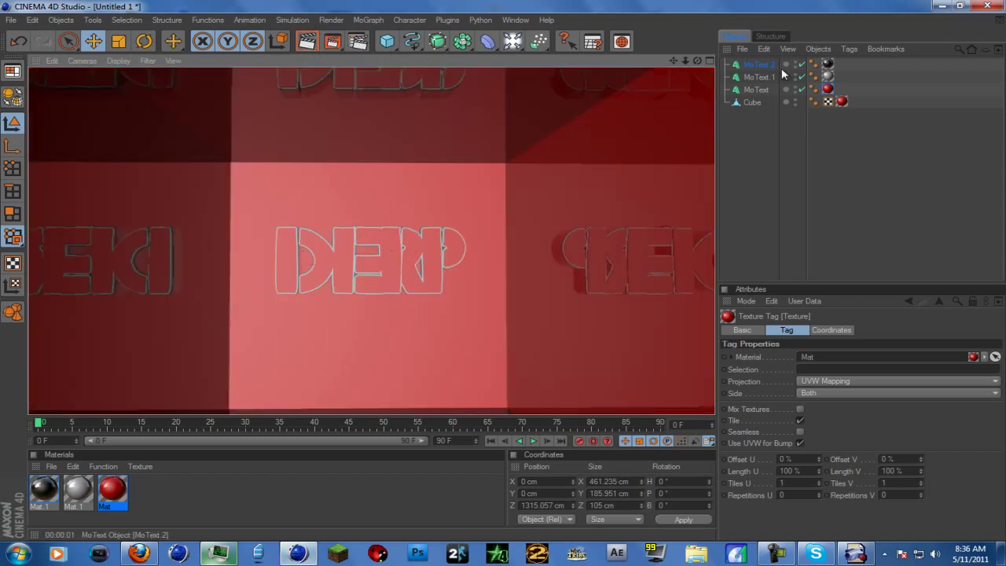
- Set the black second copy's end fillet radius to 10 cm and render a preview of the outline
{"action": "left_click", "coordinate": [751, 66]}
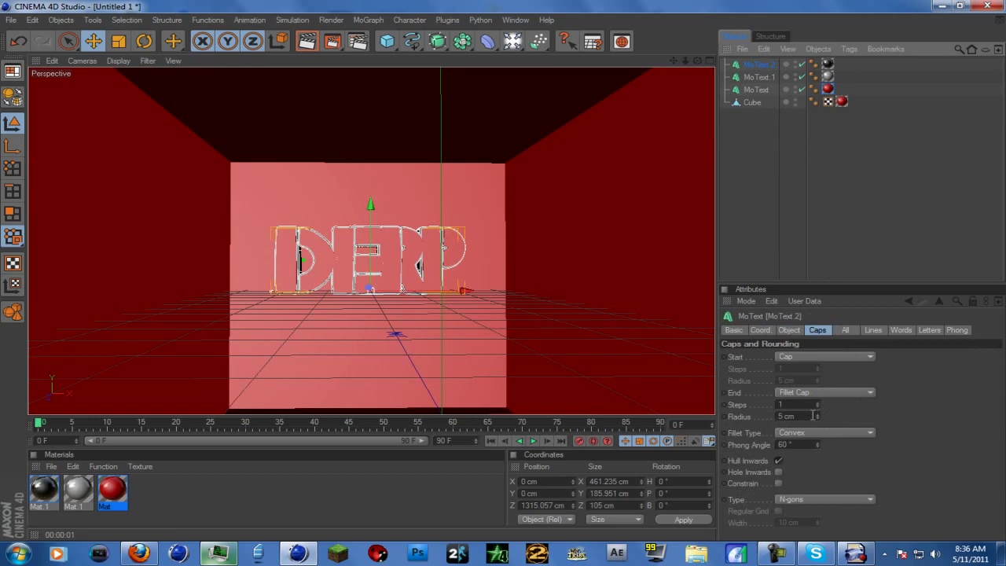
{"action": "left_click_drag", "start_coordinate": [818, 417], "coordinate": [849, 417]}
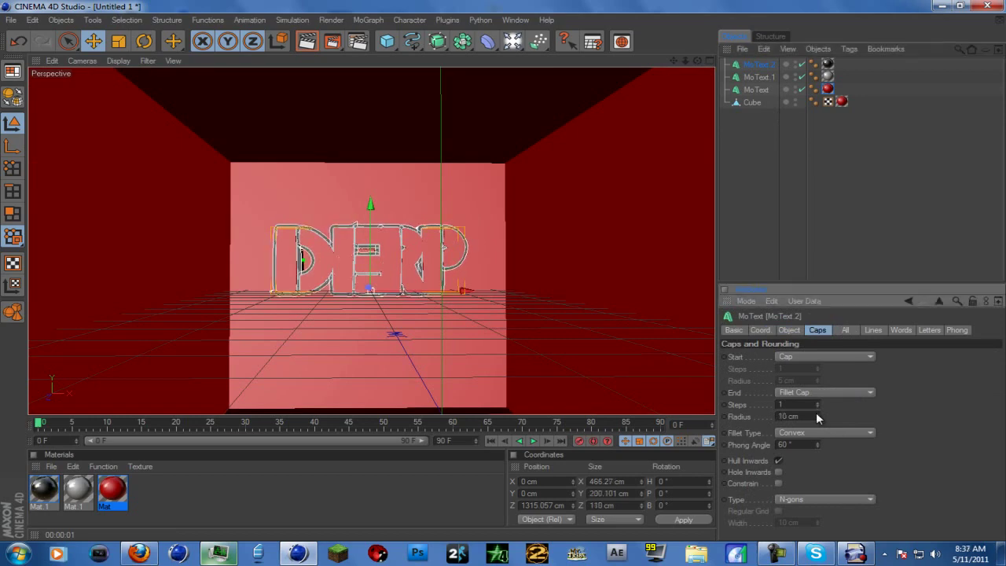
{"action": "left_click_drag", "start_coordinate": [503, 270], "coordinate": [503, 270], "text": "alt"}
{"action": "left_click", "coordinate": [311, 45]}
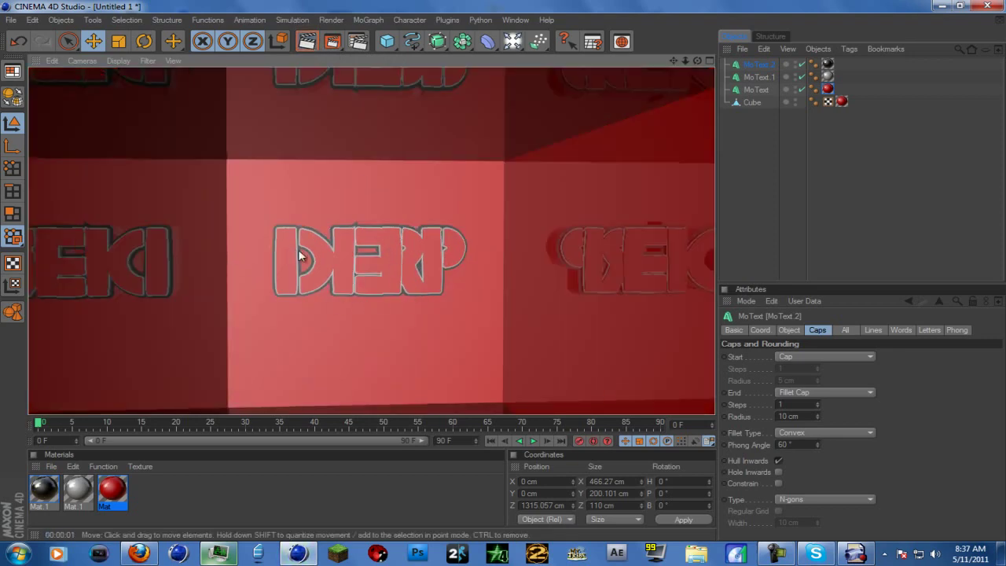
- Add the Glow and Global Illumination effects to the render settings
{"action": "scroll", "coordinate": [433, 197], "scroll_direction": "down", "scroll_amount": 5}
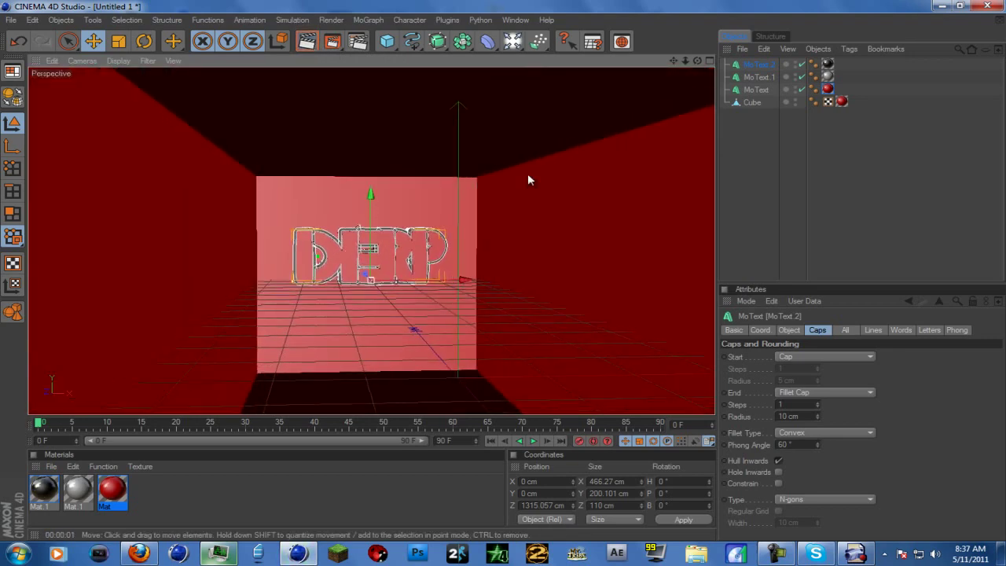
{"action": "left_click_drag", "start_coordinate": [698, 60], "coordinate": [504, 270]}
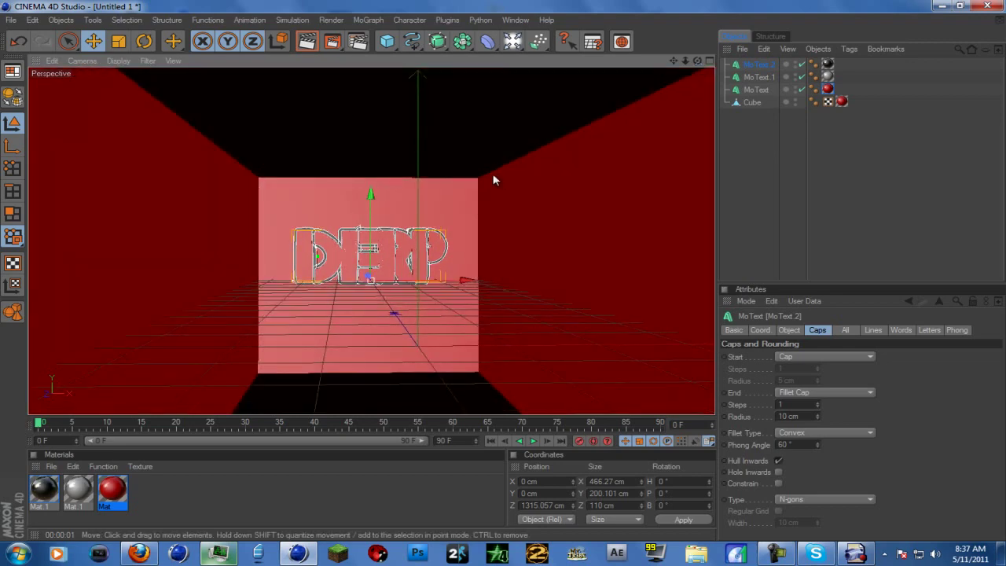
{"action": "left_click", "coordinate": [358, 41]}
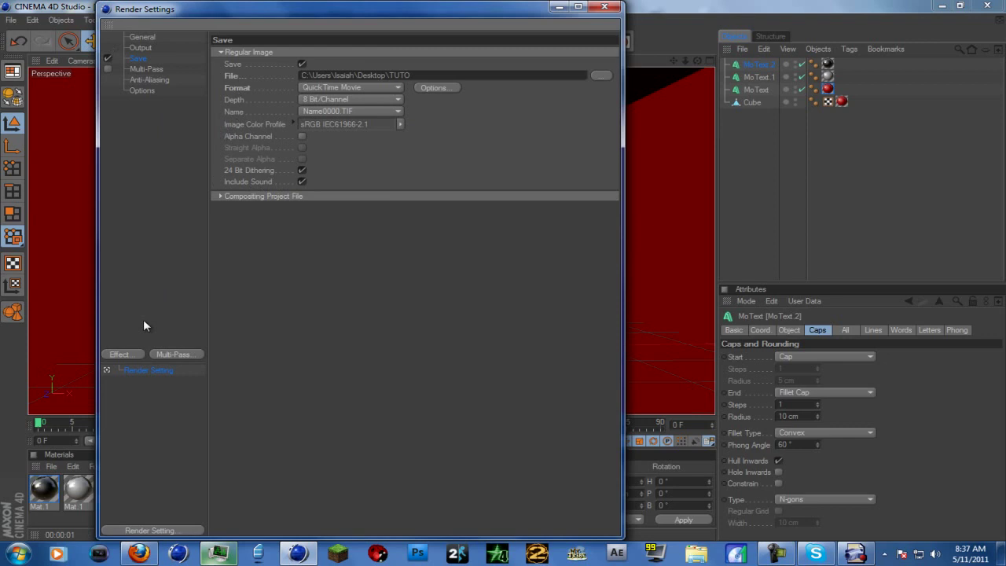
{"action": "left_click", "coordinate": [135, 354]}
{"action": "left_click", "coordinate": [157, 400]}
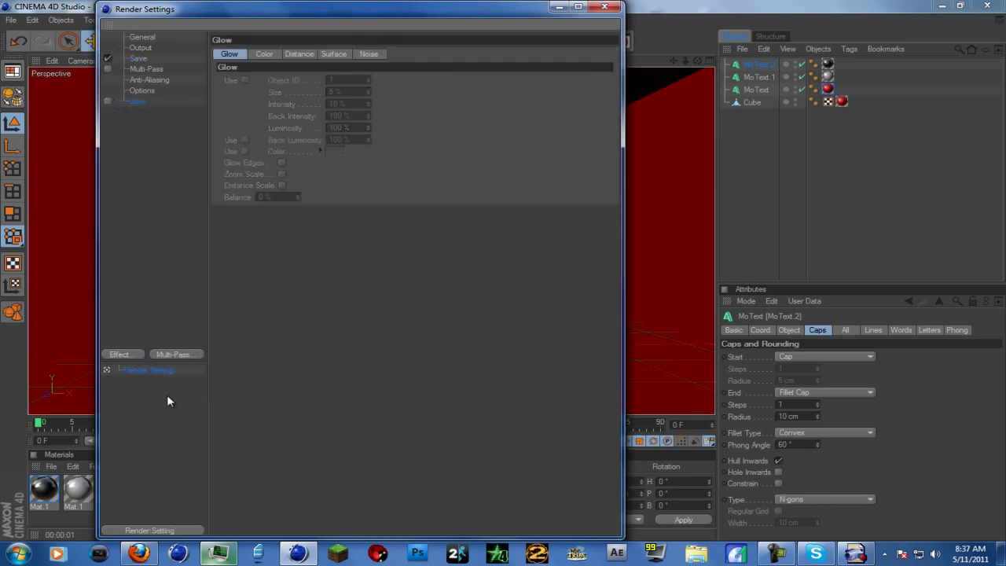
{"action": "left_click", "coordinate": [135, 355]}
{"action": "left_click", "coordinate": [162, 389]}
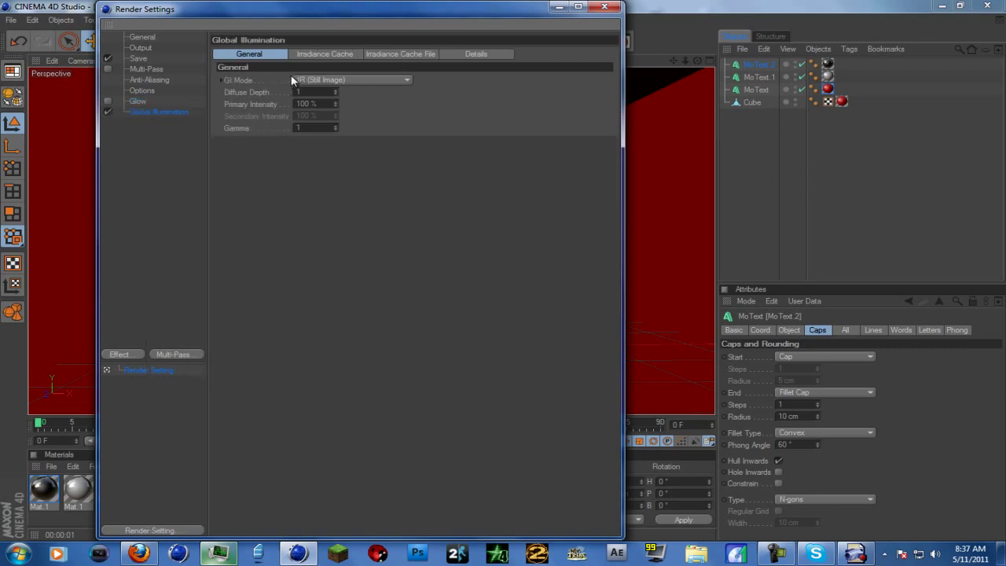
- Set Global Illumination's irradiance cache stochastic samples and record density to Low
{"action": "left_click", "coordinate": [324, 55]}
{"action": "left_click", "coordinate": [350, 80]}
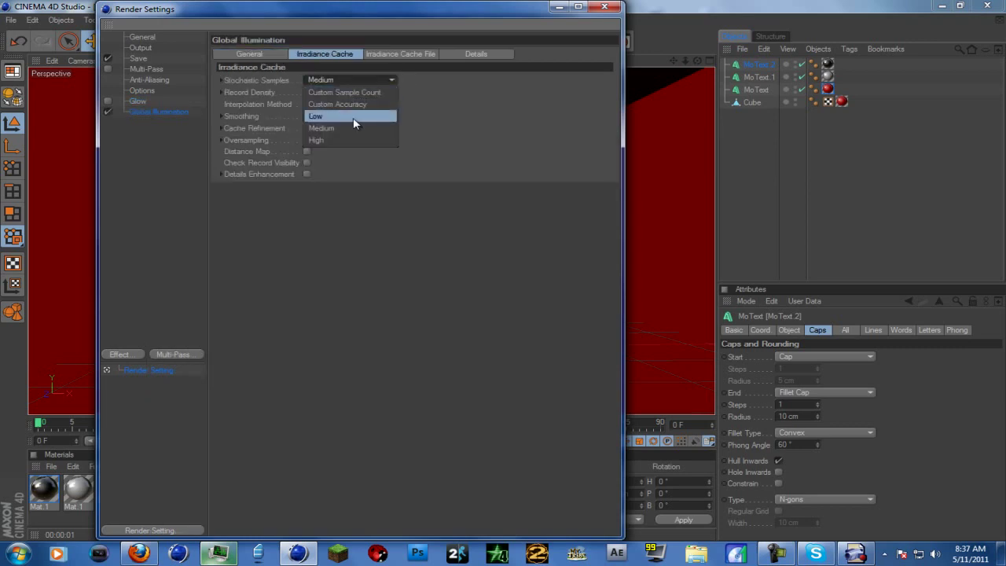
{"action": "left_click", "coordinate": [353, 117]}
{"action": "left_click", "coordinate": [346, 91]}
{"action": "left_click", "coordinate": [351, 129]}
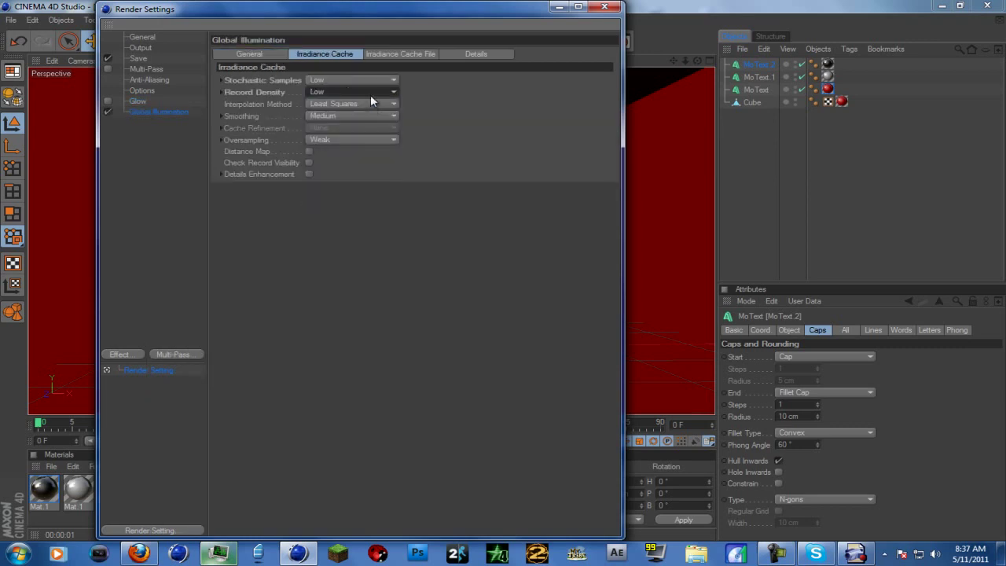
{"action": "left_click", "coordinate": [474, 53]}
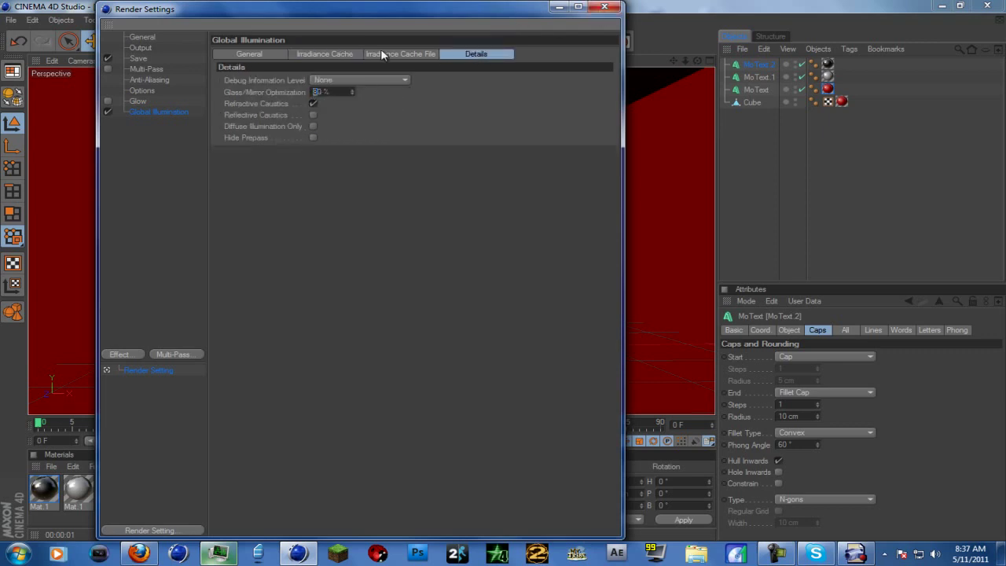
{"action": "left_click", "coordinate": [604, 7]}
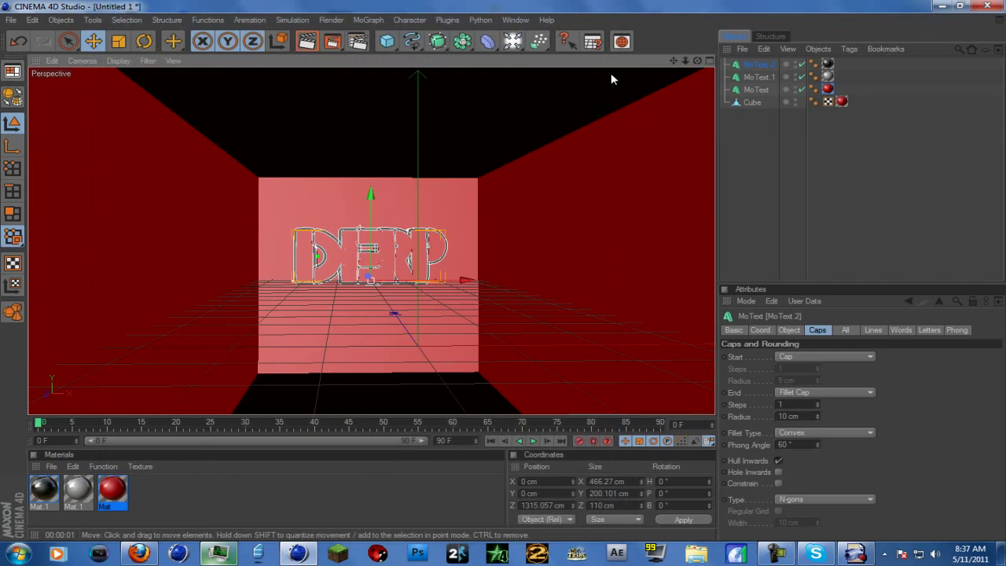
- Render a preview of the tunnel with Global Illumination enabled, then cancel it
{"action": "left_click", "coordinate": [306, 40]}
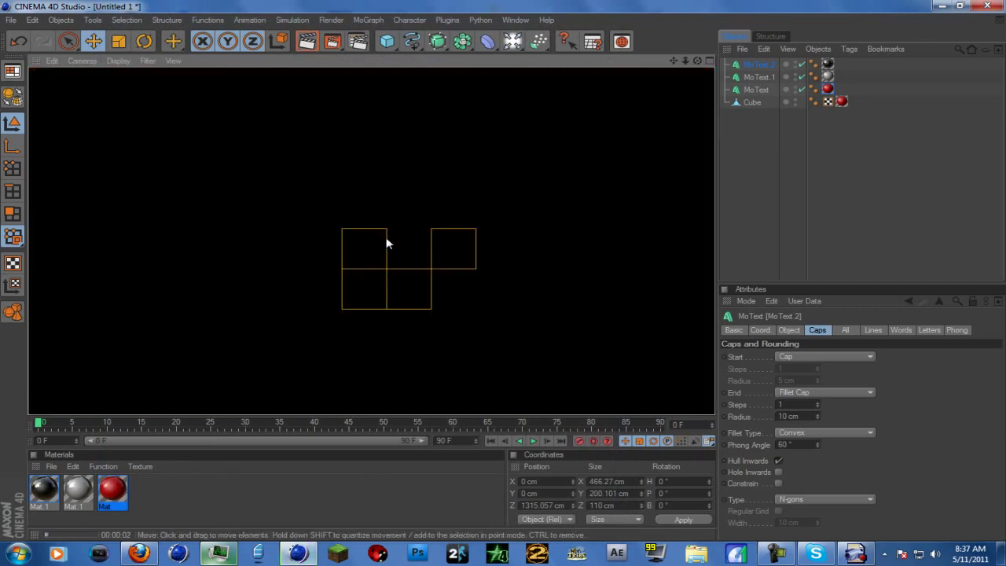
{"action": "left_click", "coordinate": [384, 245]}
{"action": "scroll", "coordinate": [409, 253], "scroll_direction": "down", "scroll_amount": 2}
{"action": "scroll", "coordinate": [415, 242], "scroll_direction": "up", "scroll_amount": 1}
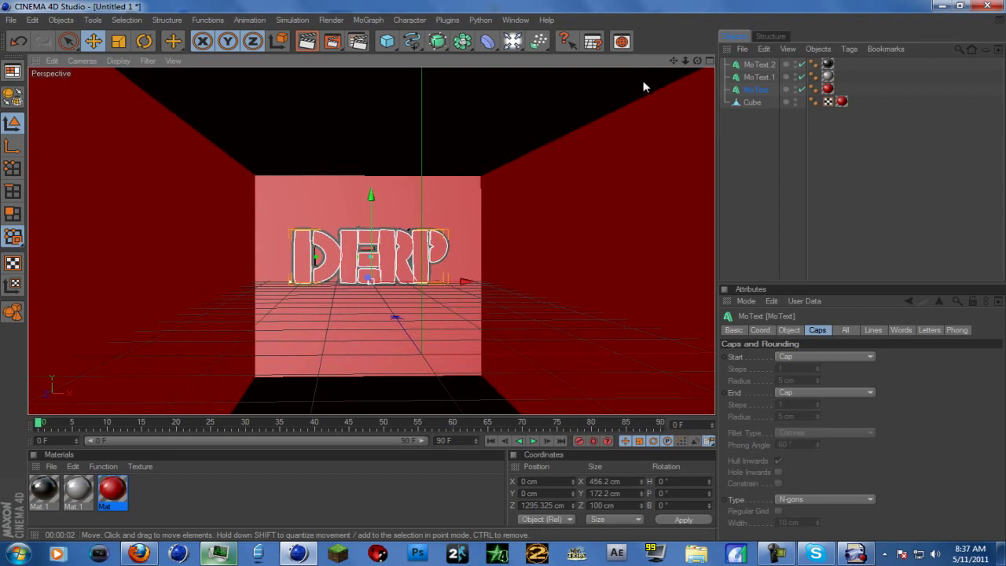
- Add a cube, flatten it to about 7 cm high, and raise it to about 348 cm near the tunnel ceiling
{"action": "left_click_drag", "start_coordinate": [697, 61], "coordinate": [505, 270]}
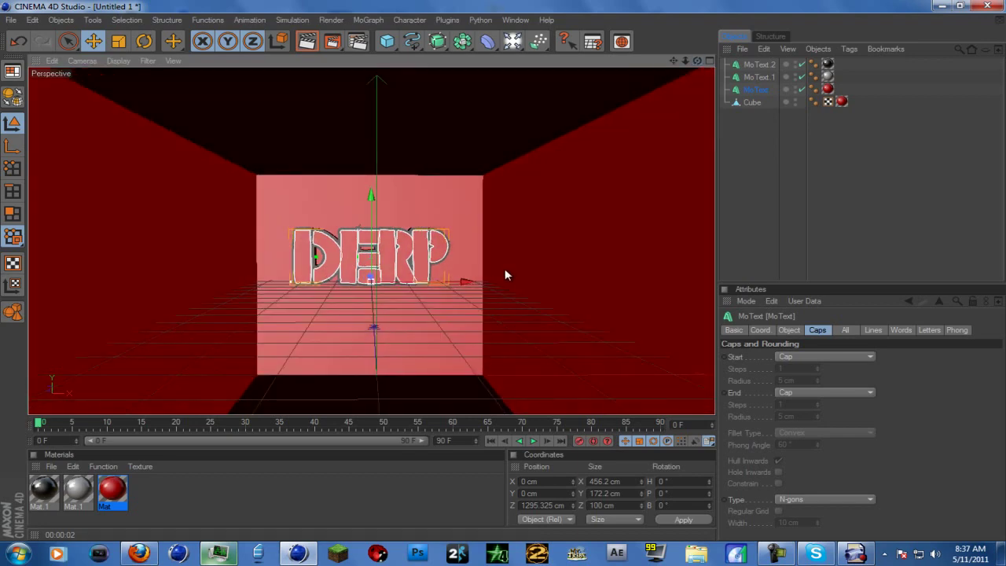
{"action": "scroll", "coordinate": [654, 77], "scroll_direction": "down", "scroll_amount": 3}
{"action": "scroll", "coordinate": [508, 142], "scroll_direction": "down", "scroll_amount": 3}
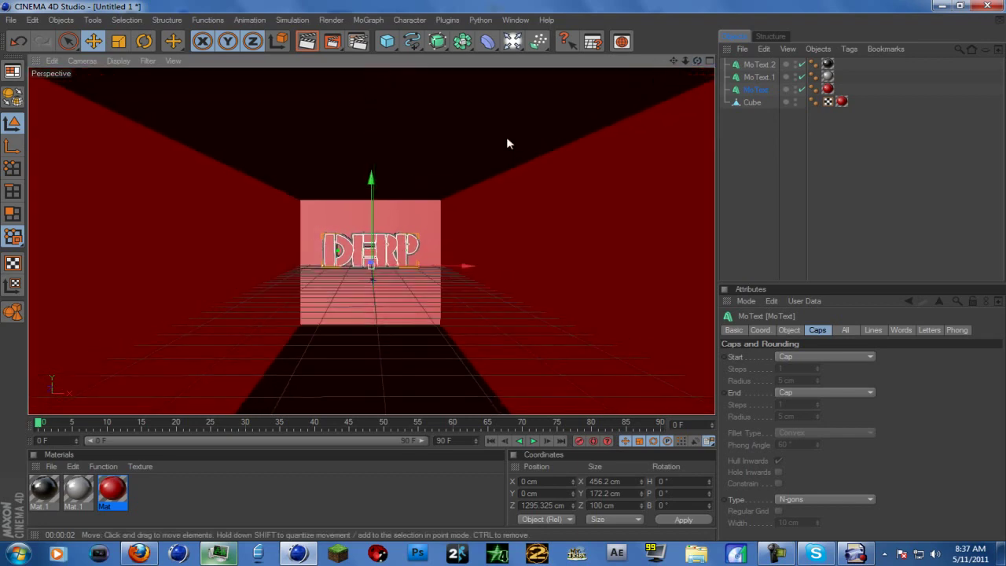
{"action": "scroll", "coordinate": [503, 134], "scroll_direction": "up", "scroll_amount": 2}
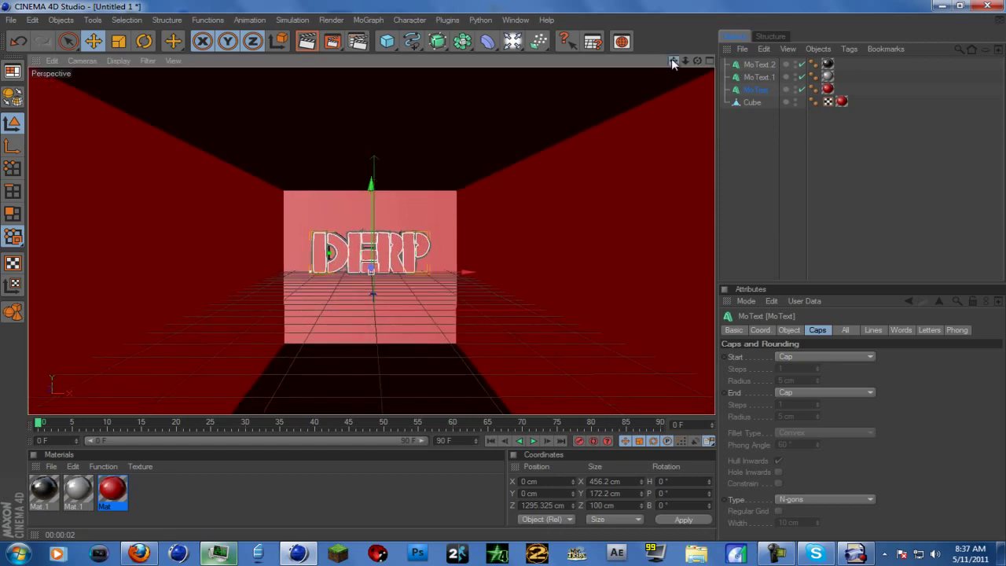
{"action": "left_click_drag", "start_coordinate": [673, 63], "coordinate": [633, 114]}
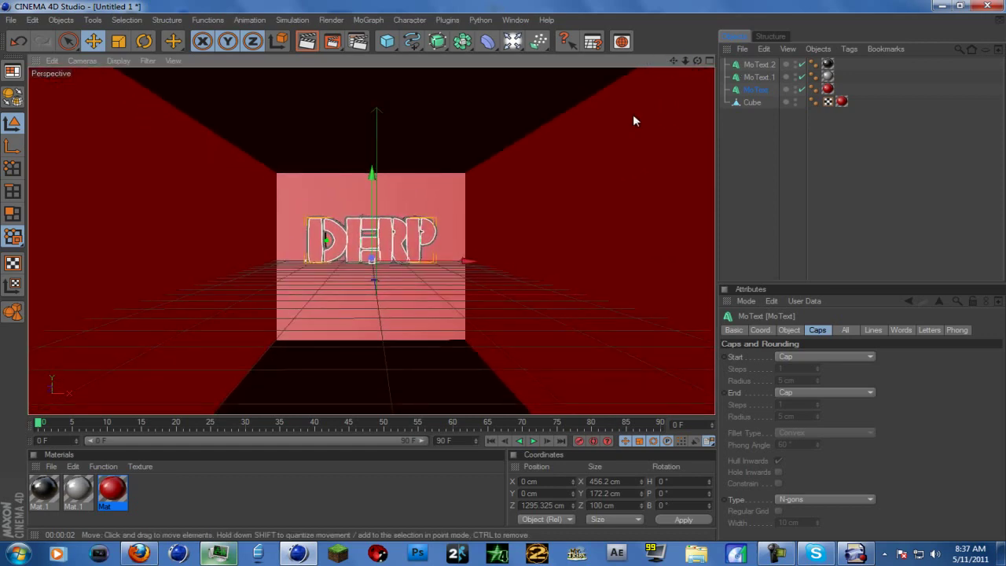
{"action": "left_click_drag", "start_coordinate": [387, 41], "coordinate": [443, 51]}
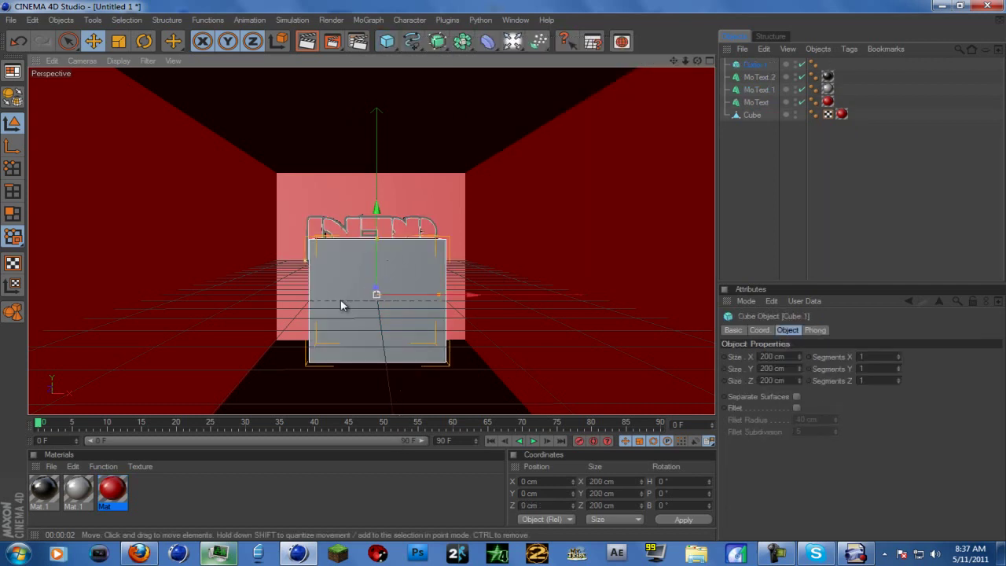
{"action": "left_click_drag", "start_coordinate": [380, 237], "coordinate": [381, 291]}
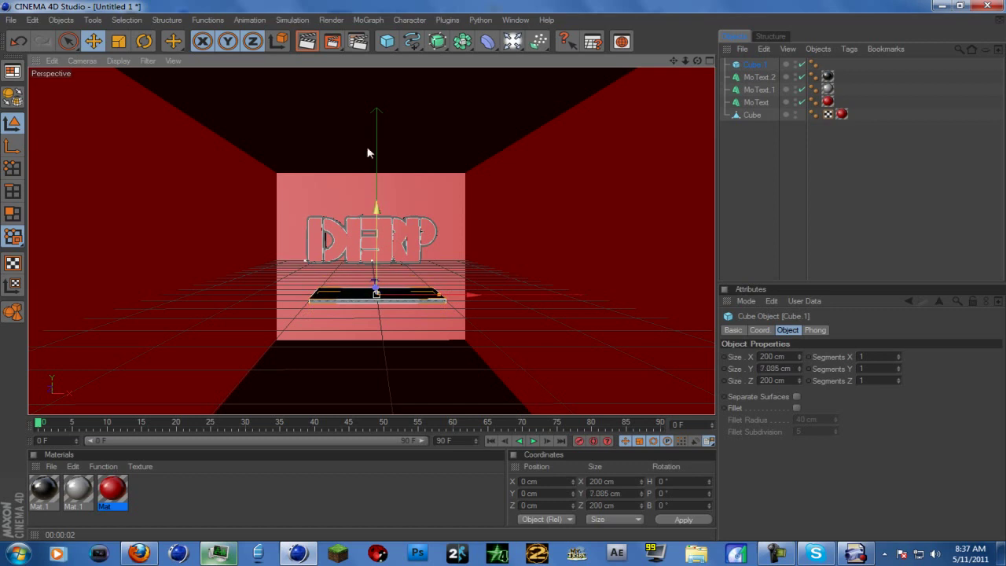
{"action": "left_click_drag", "start_coordinate": [379, 209], "coordinate": [503, 270]}
- Nudge the flat ceiling panel up to Y about 352 cm, aligning it with the tunnel ceiling in the front view
{"action": "left_click", "coordinate": [710, 61]}
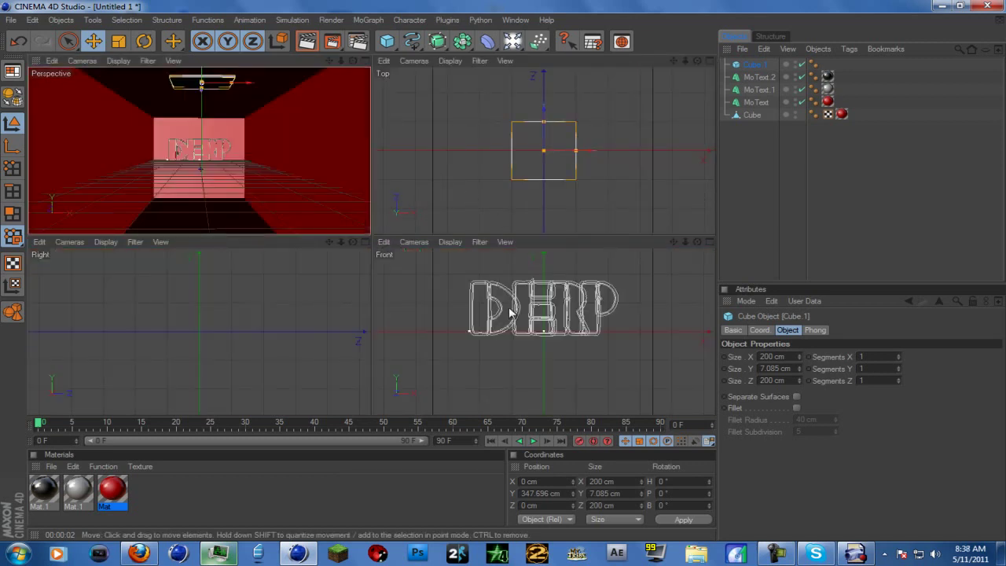
{"action": "scroll", "coordinate": [510, 313], "scroll_direction": "down", "scroll_amount": 5}
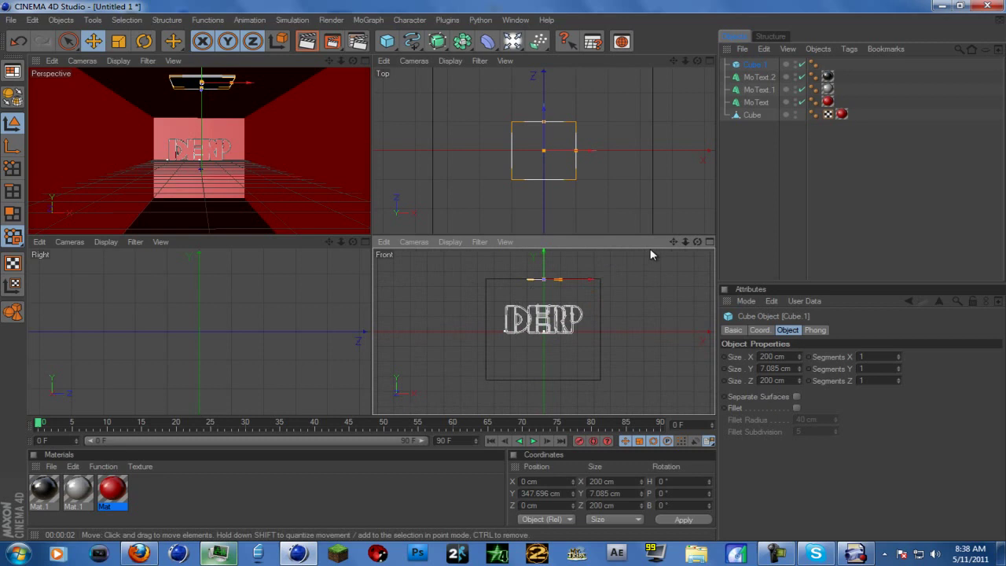
{"action": "scroll", "coordinate": [602, 276], "scroll_direction": "up", "scroll_amount": 5}
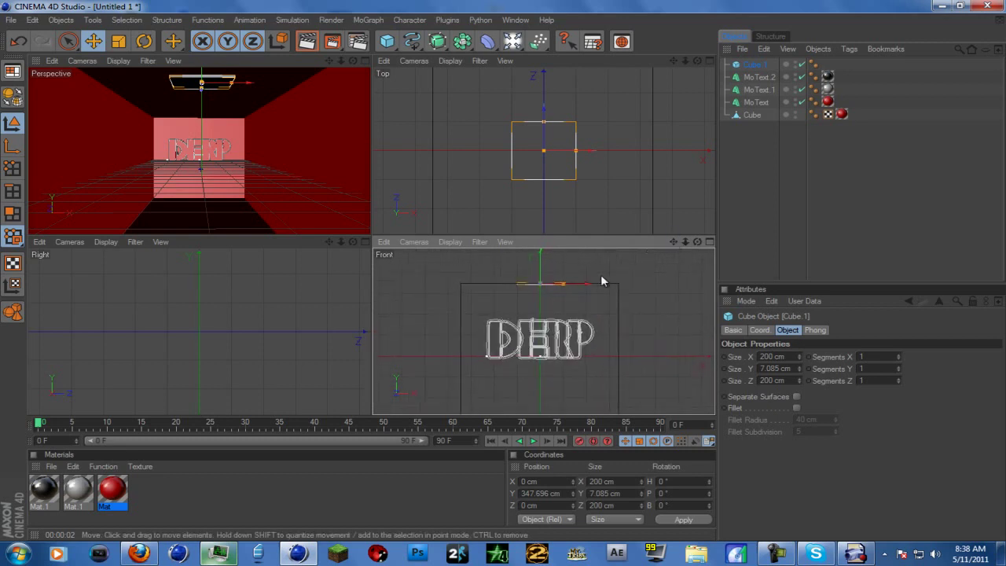
{"action": "scroll", "coordinate": [602, 276], "scroll_direction": "down", "scroll_amount": 3}
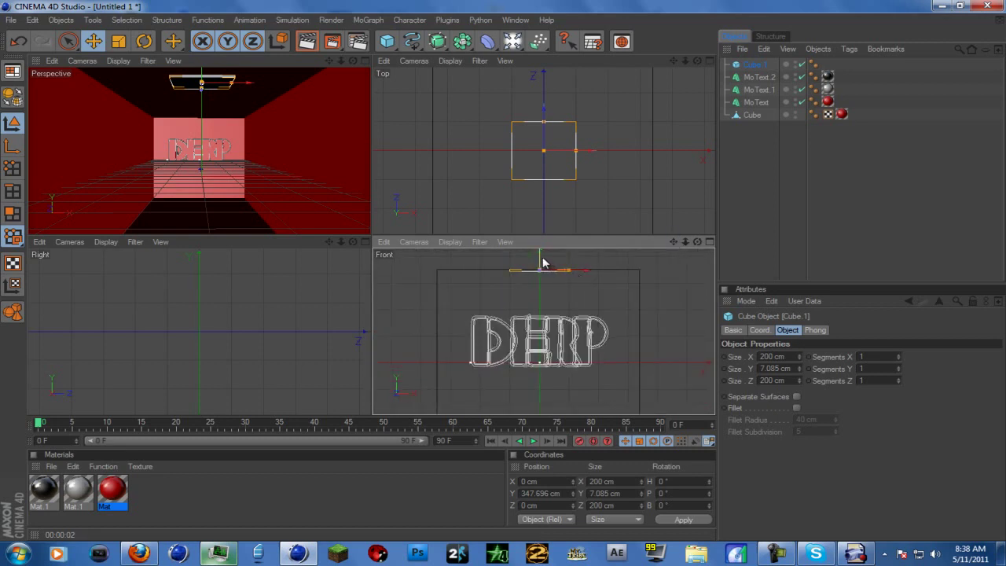
{"action": "mouse_move", "coordinate": [542, 263]}
{"action": "left_mouse_down"}
{"action": "mouse_move", "coordinate": [531, 270]}
{"action": "mouse_move", "coordinate": [541, 262]}
{"action": "left_mouse_up"}
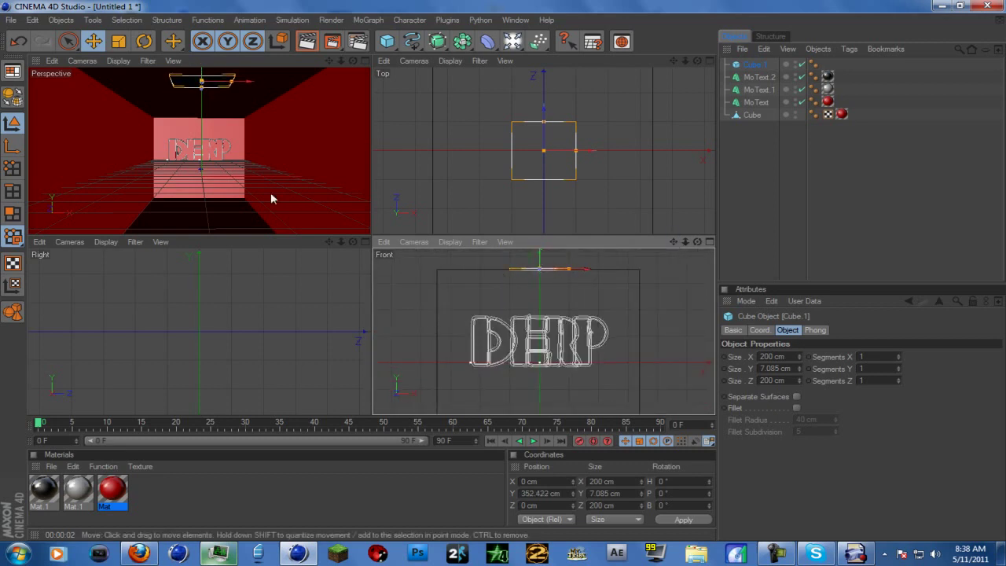
{"action": "left_click", "coordinate": [366, 61]}
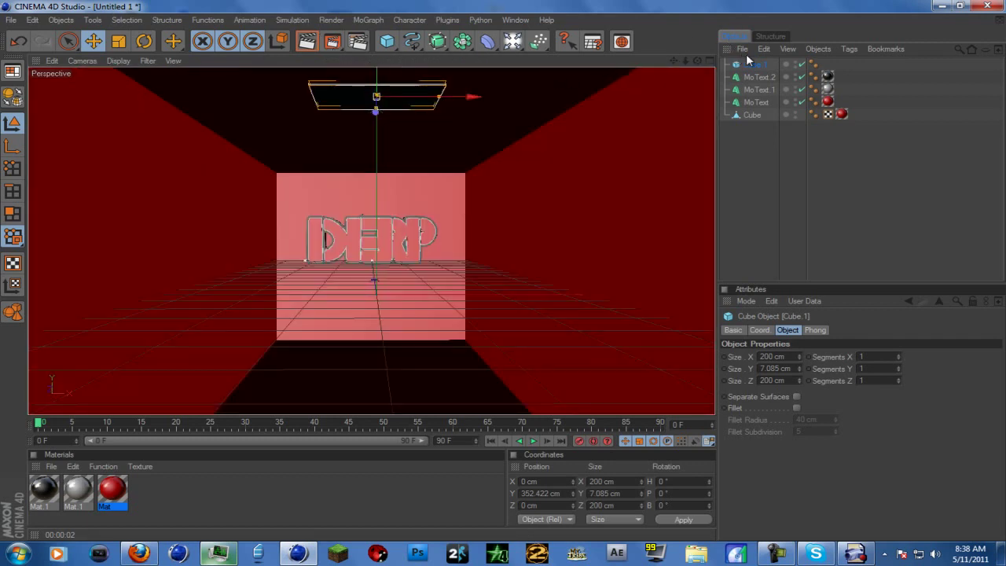
{"action": "left_click", "coordinate": [364, 22]}
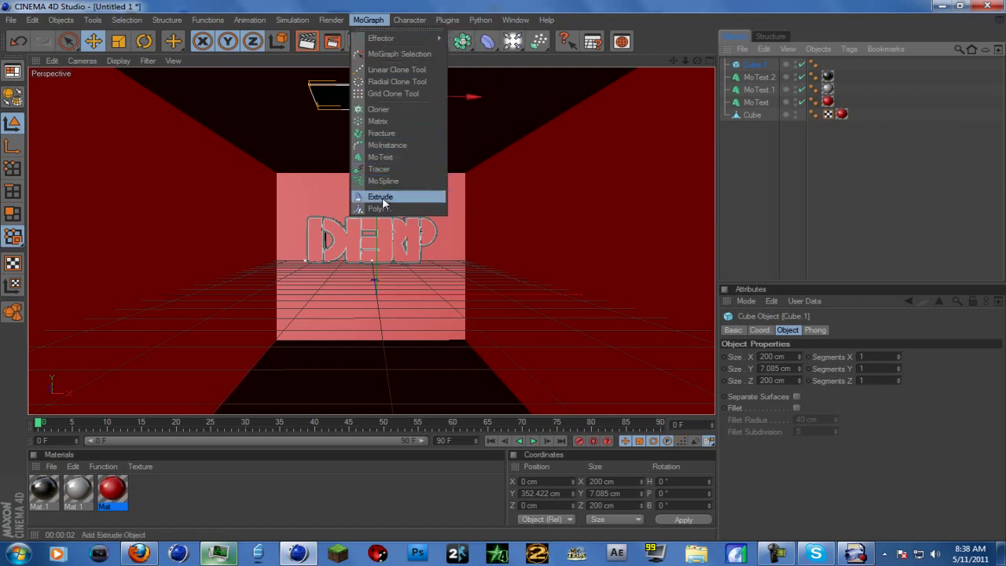
{"action": "left_click", "coordinate": [840, 240]}
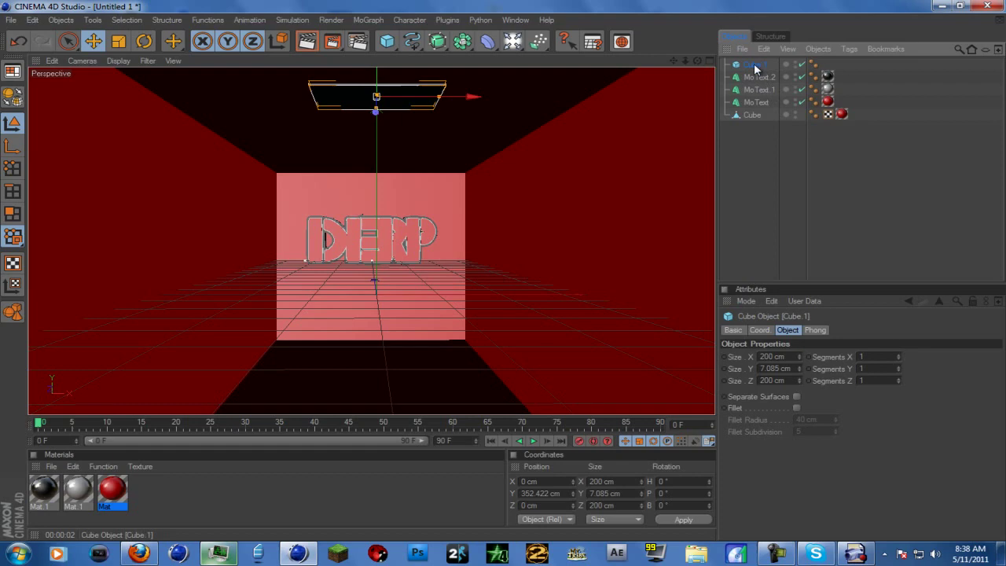
- Duplicate the ceiling panel and move the copy along the tunnel toward the text, to Z about 427 cm
{"action": "key", "text": "ctrl+c"}
{"action": "key", "text": "ctrl+v"}
{"action": "scroll", "coordinate": [373, 113], "scroll_direction": "down", "scroll_amount": 2}
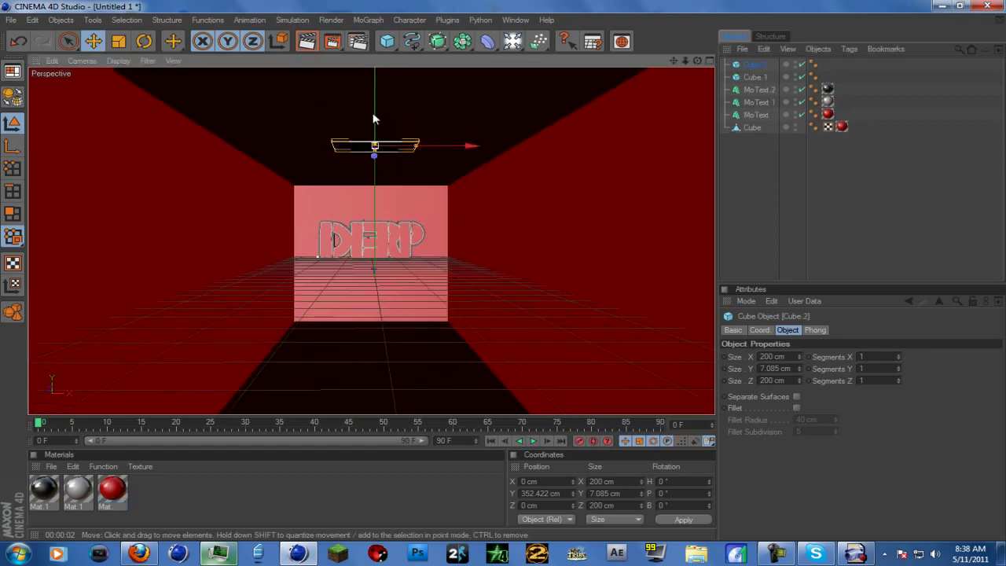
{"action": "scroll", "coordinate": [374, 157], "scroll_direction": "up", "scroll_amount": 1}
{"action": "scroll", "coordinate": [374, 158], "scroll_direction": "up", "scroll_amount": 1}
{"action": "left_click_drag", "start_coordinate": [375, 133], "coordinate": [512, 101]}
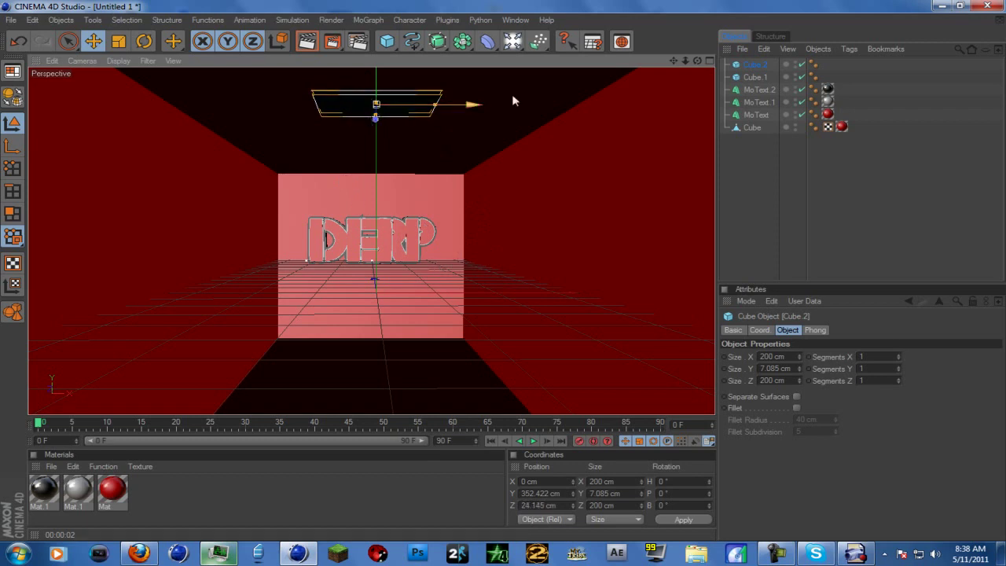
{"action": "left_click_drag", "start_coordinate": [698, 60], "coordinate": [501, 286]}
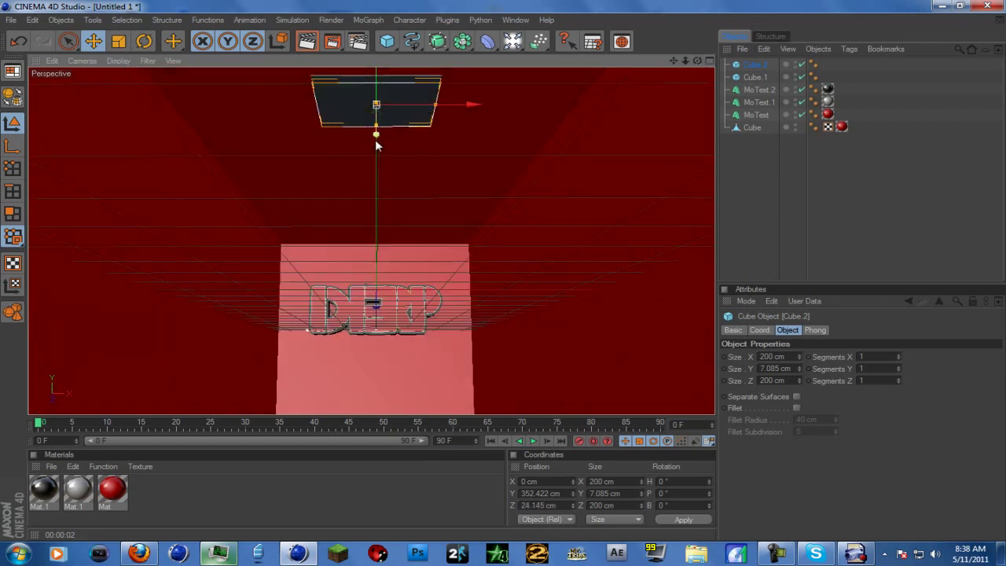
{"action": "left_click_drag", "start_coordinate": [375, 139], "coordinate": [502, 272]}
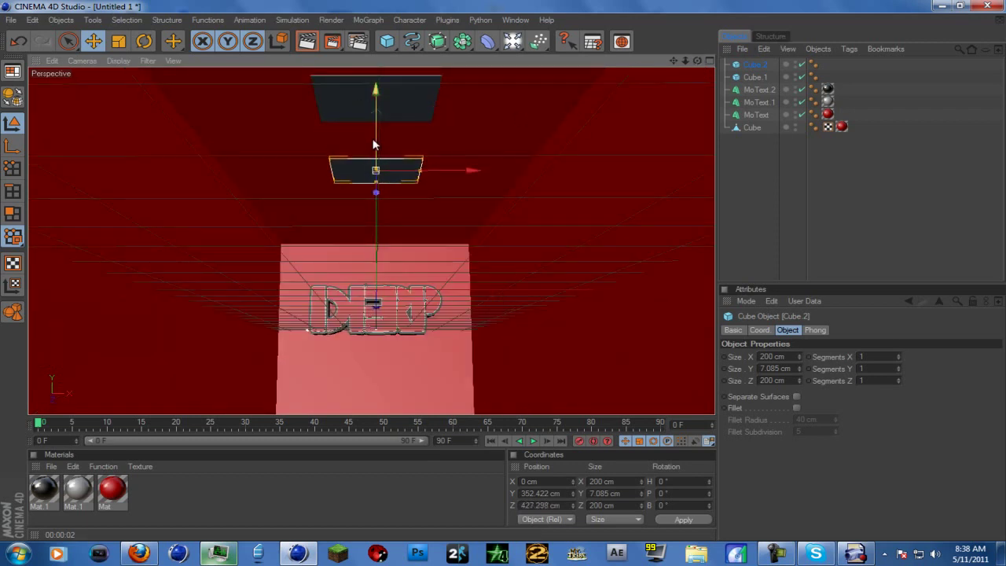
- Duplicate the second ceiling panel and move the copy deeper into the tunnel, closer to the text
{"action": "key", "text": "ctrl+c"}
{"action": "key", "text": "ctrl+v"}
{"action": "left_click_drag", "start_coordinate": [373, 200], "coordinate": [505, 281]}
- Duplicate the first ceiling panel and move the copy toward the tunnel's front, to Z about -441 cm
{"action": "left_click", "coordinate": [387, 107]}
{"action": "scroll", "coordinate": [387, 120], "scroll_direction": "down", "scroll_amount": 4}
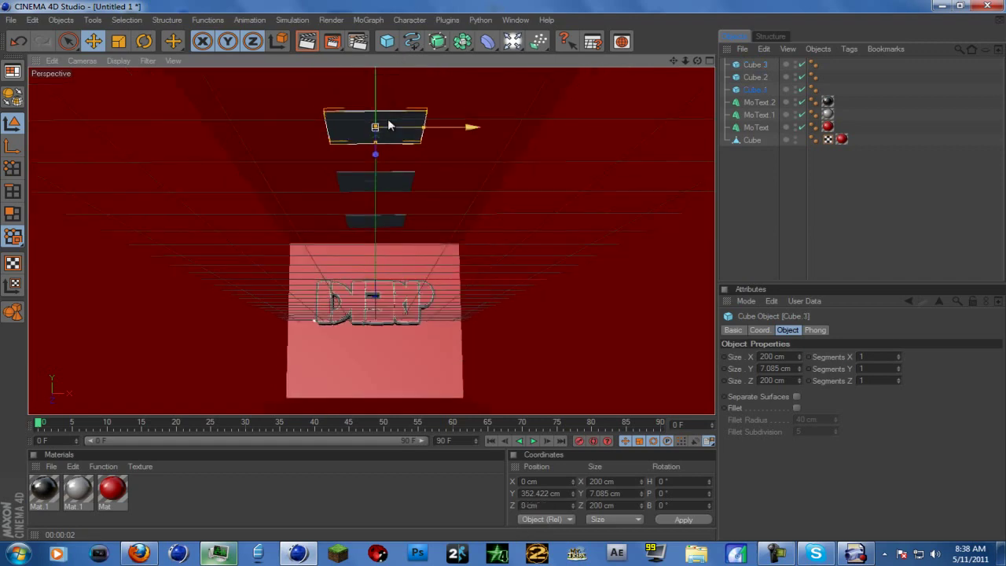
{"action": "key", "text": "ctrl+c"}
{"action": "key", "text": "ctrl+v"}
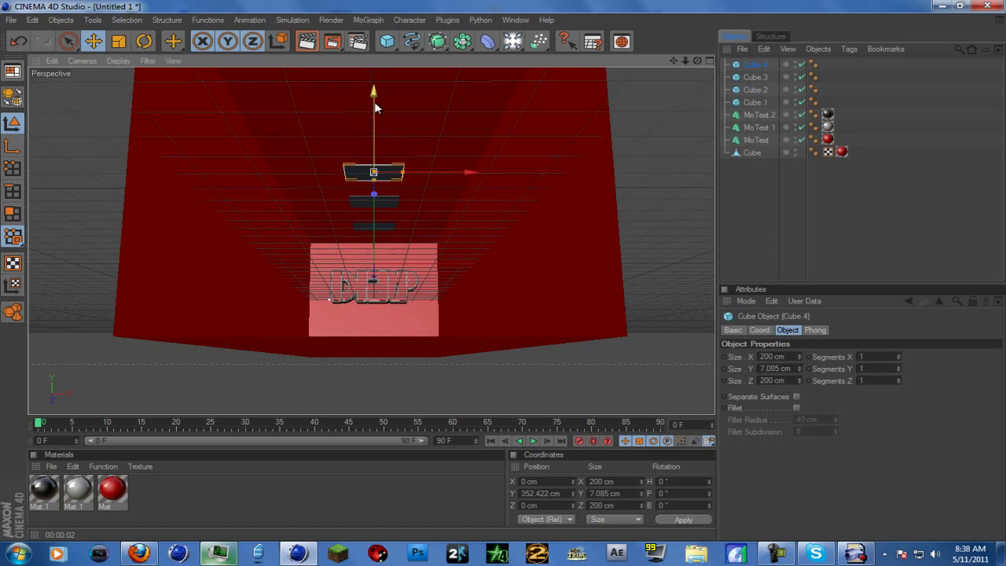
{"action": "left_click_drag", "start_coordinate": [375, 108], "coordinate": [374, 88]}
{"action": "key", "text": "ctrl+z"}
{"action": "left_click_drag", "start_coordinate": [374, 201], "coordinate": [504, 273]}
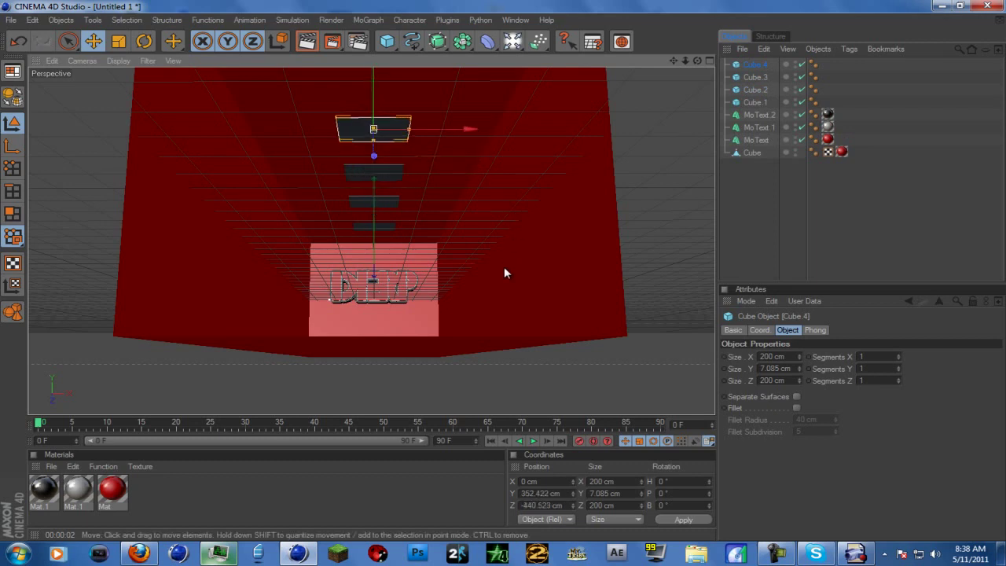
- Duplicate the frontmost ceiling panel and move the copy farther forward, to Z about -671 cm
{"action": "key", "text": "ctrl+c"}
{"action": "key", "text": "ctrl+v"}
{"action": "mouse_move", "coordinate": [374, 160]}
{"action": "left_mouse_down"}
{"action": "mouse_move", "coordinate": [505, 261]}
{"action": "mouse_move", "coordinate": [503, 270]}
{"action": "mouse_move", "coordinate": [380, 164]}
{"action": "left_mouse_up"}
- Face the DERP text straight down the tunnel and render a preview in the viewport
{"action": "scroll", "coordinate": [396, 227], "scroll_direction": "up", "scroll_amount": 5}
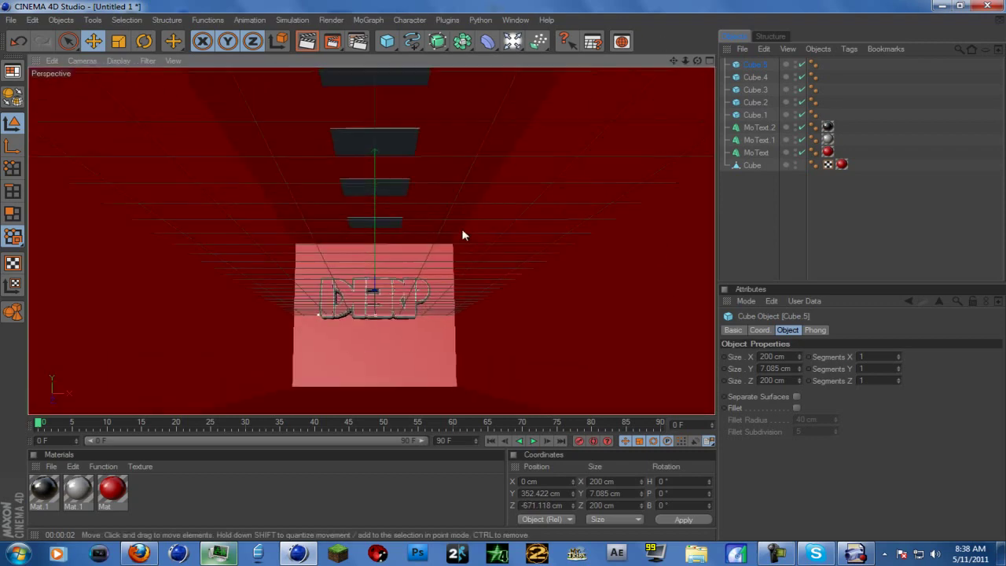
{"action": "scroll", "coordinate": [462, 230], "scroll_direction": "up", "scroll_amount": 1}
{"action": "left_click_drag", "start_coordinate": [696, 60], "coordinate": [504, 293]}
{"action": "left_click_drag", "start_coordinate": [703, 59], "coordinate": [696, 61]}
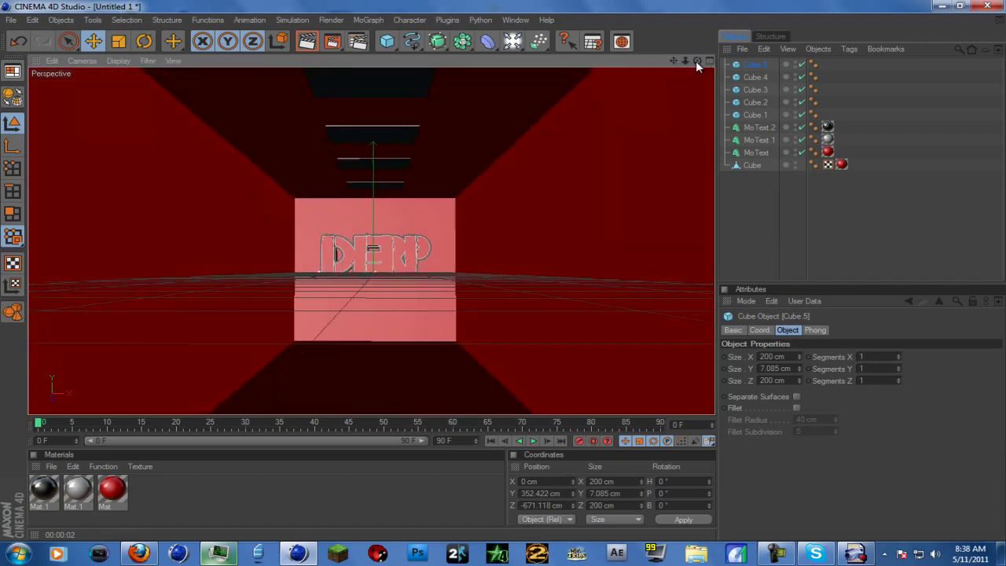
{"action": "left_click", "coordinate": [391, 251]}
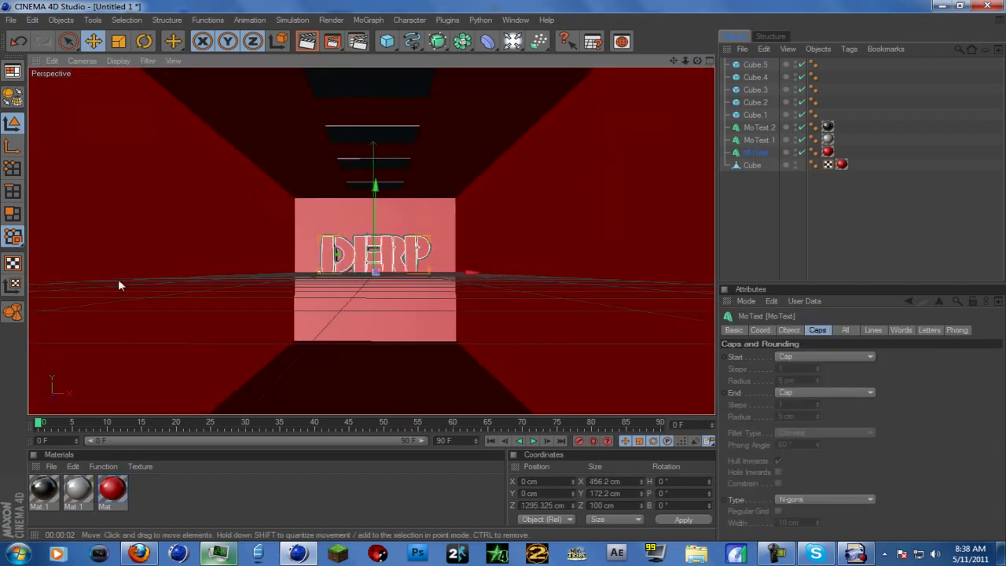
{"action": "left_click", "coordinate": [308, 41]}
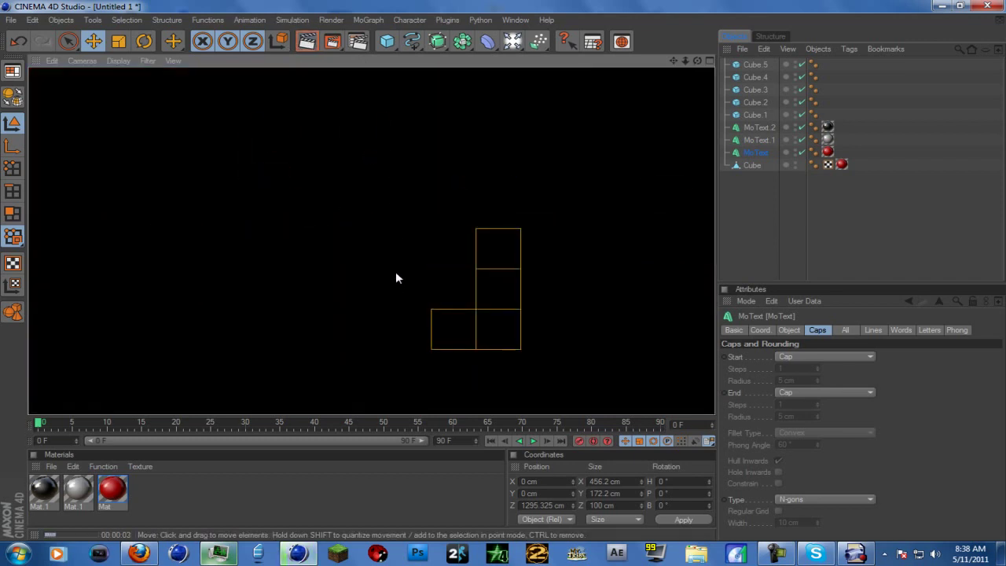
{"action": "scroll", "coordinate": [397, 275], "scroll_direction": "up", "scroll_amount": 3}
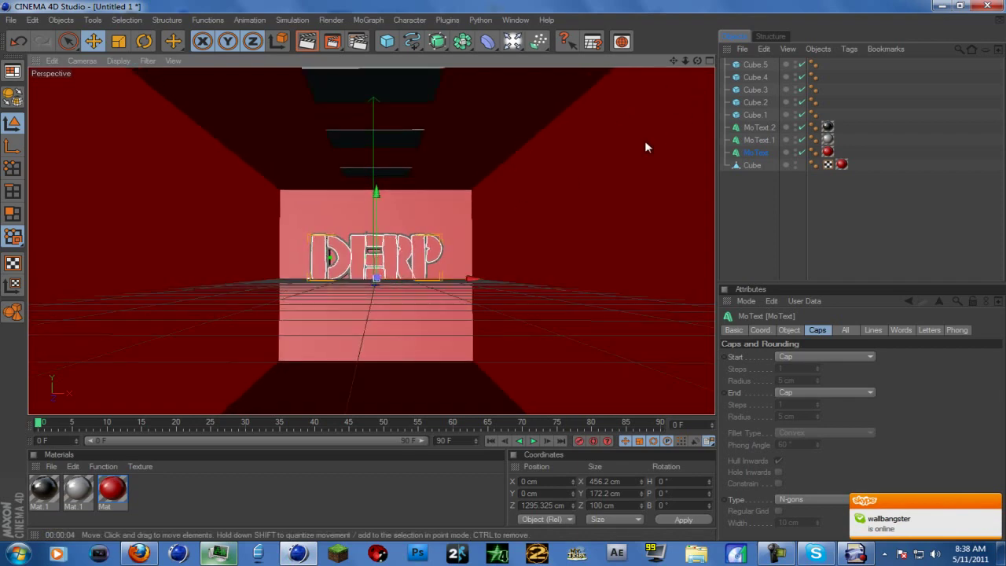
{"action": "scroll", "coordinate": [401, 178], "scroll_direction": "down", "scroll_amount": 1}
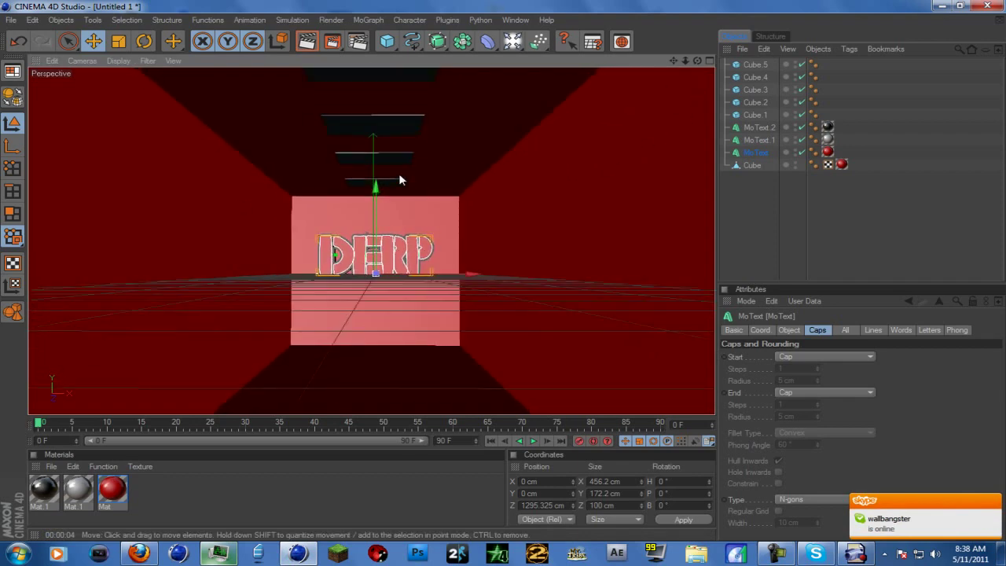
- Group the five ceiling panel cubes into a single null object
{"action": "left_click", "coordinate": [754, 114]}
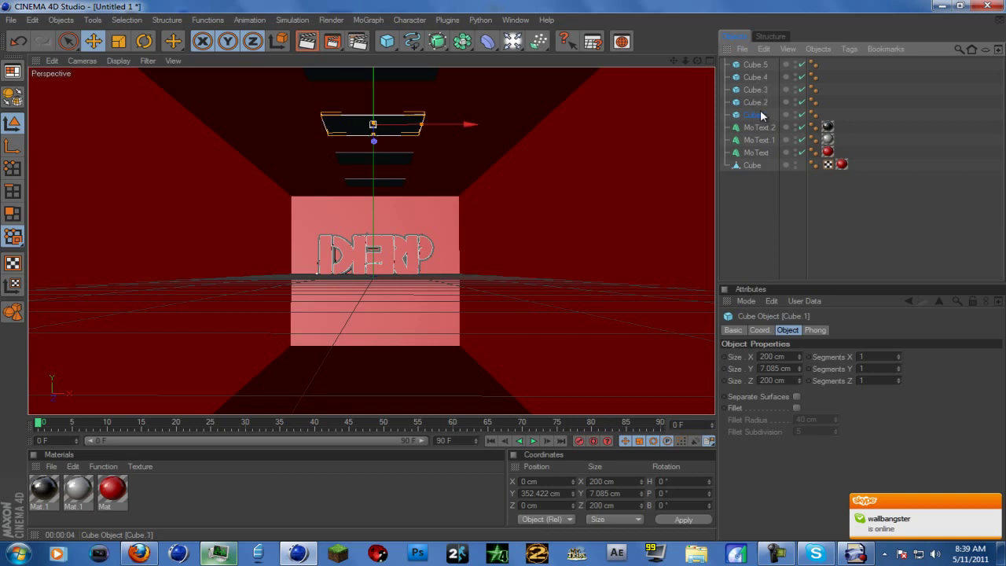
{"action": "left_click", "coordinate": [766, 65], "text": "shift"}
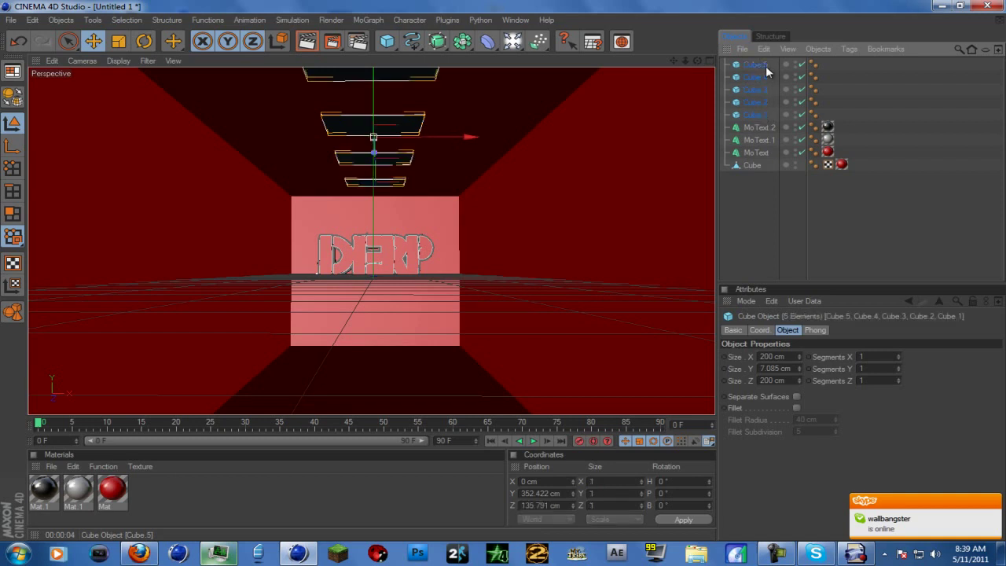
{"action": "left_click", "coordinate": [818, 49]}
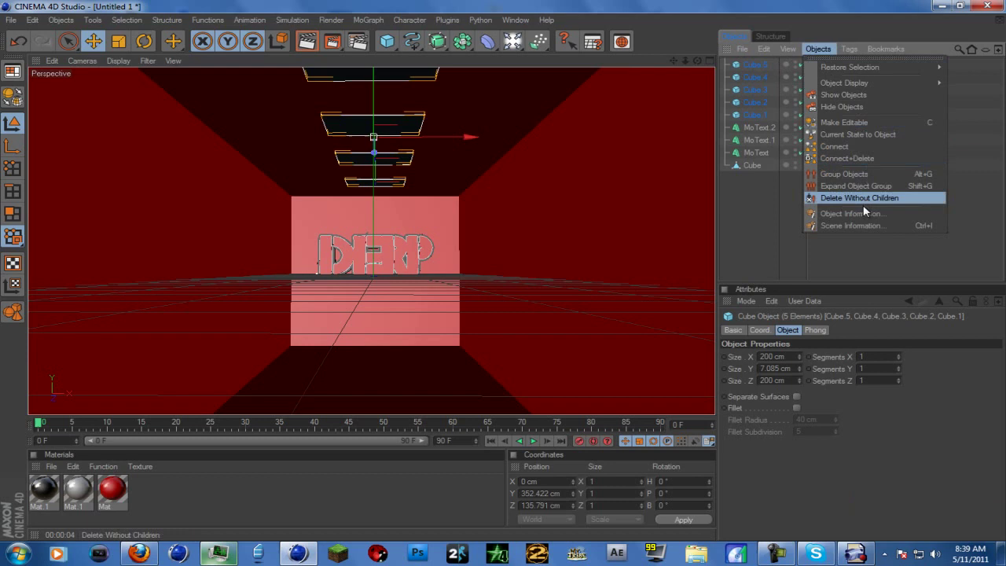
{"action": "left_click", "coordinate": [848, 175]}
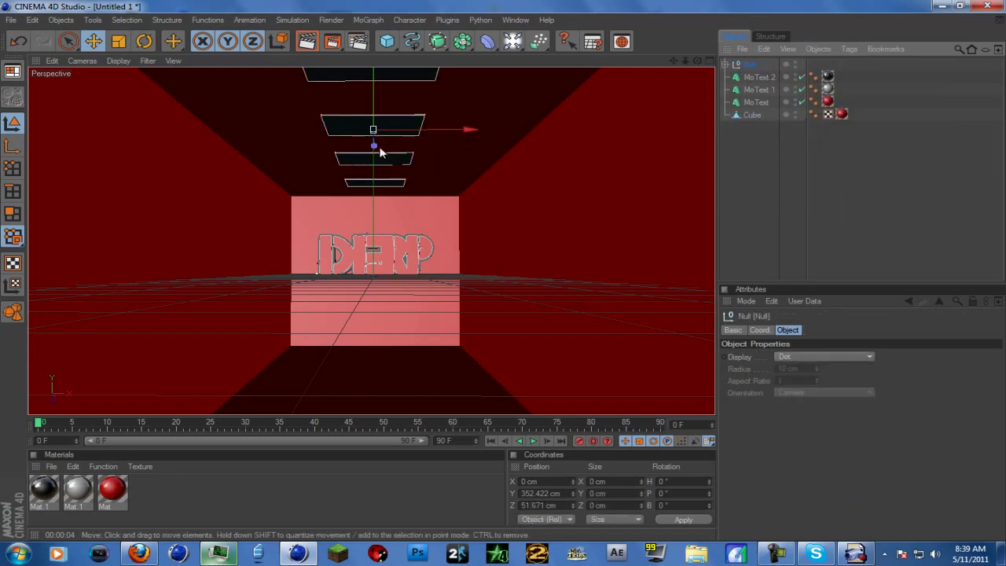
{"action": "left_click_drag", "start_coordinate": [381, 151], "coordinate": [456, 230]}
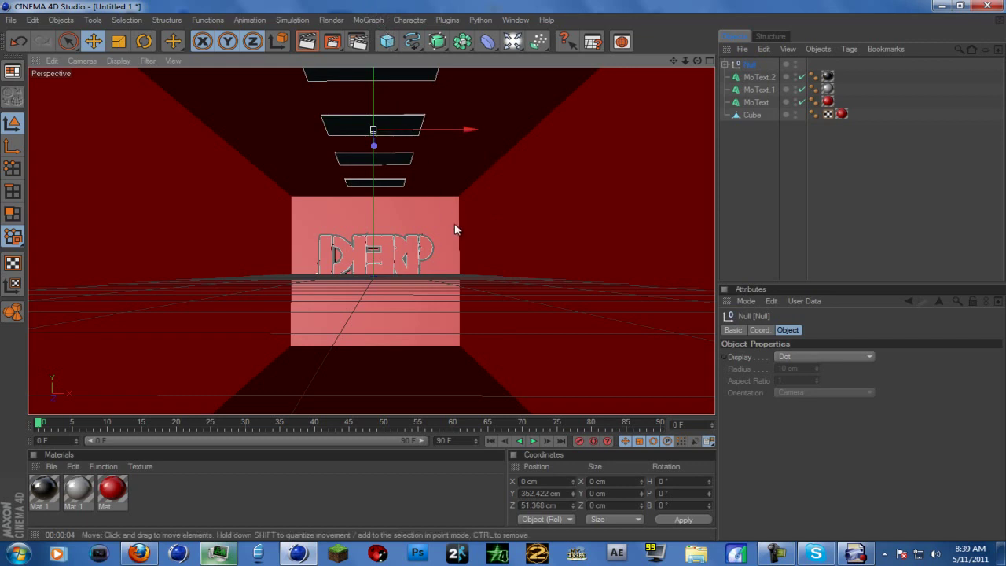
{"action": "key", "text": "ctrl+z"}
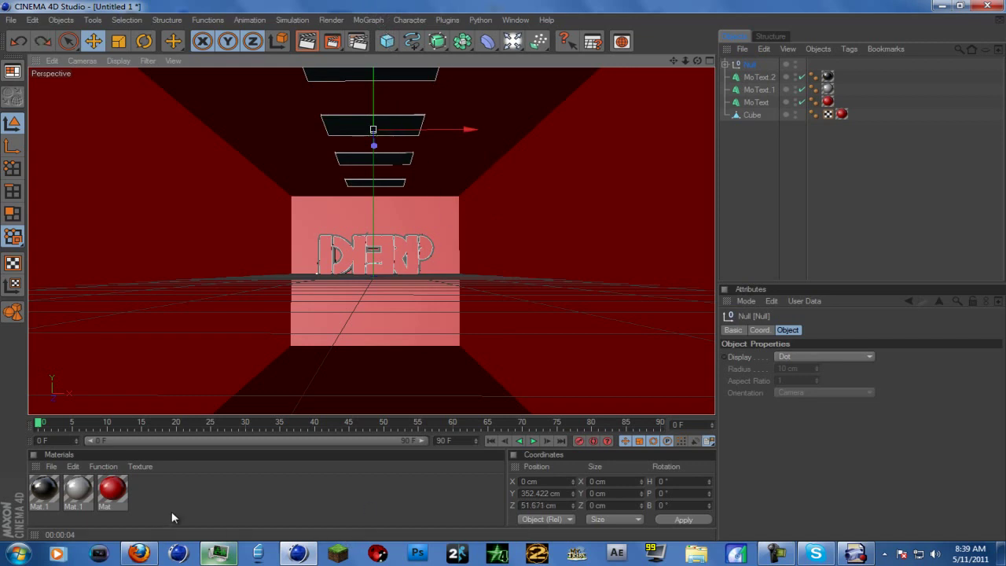
- Create a new material and enable its Luminance channel
{"action": "left_click", "coordinate": [52, 467]}
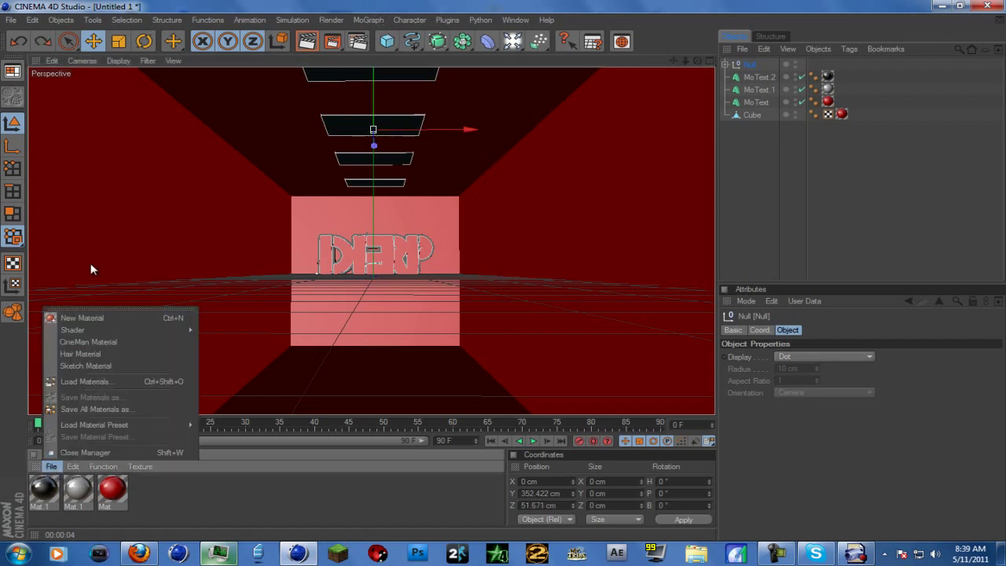
{"action": "mouse_move", "coordinate": [140, 466]}
{"action": "double_click", "coordinate": [162, 482]}
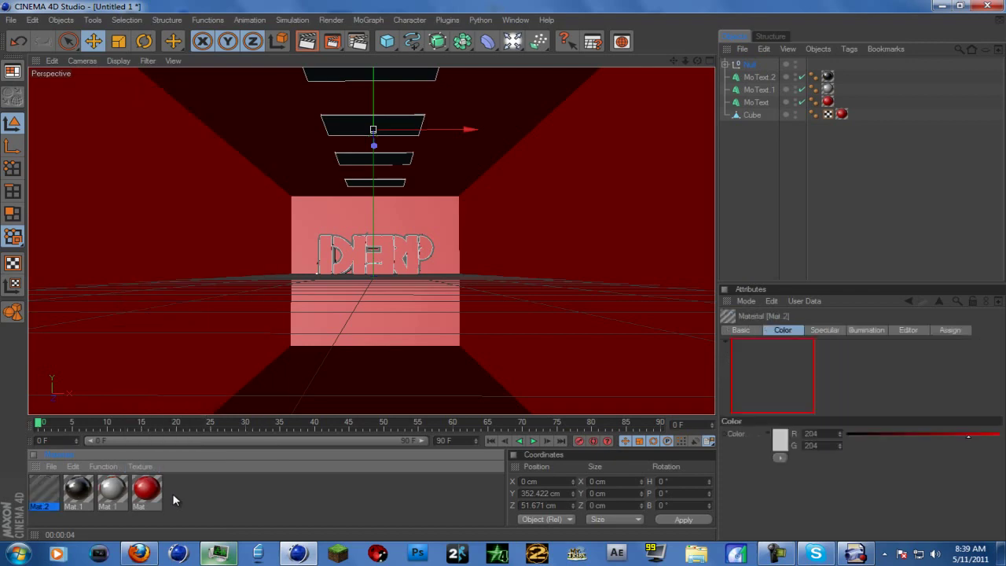
{"action": "double_click", "coordinate": [51, 493]}
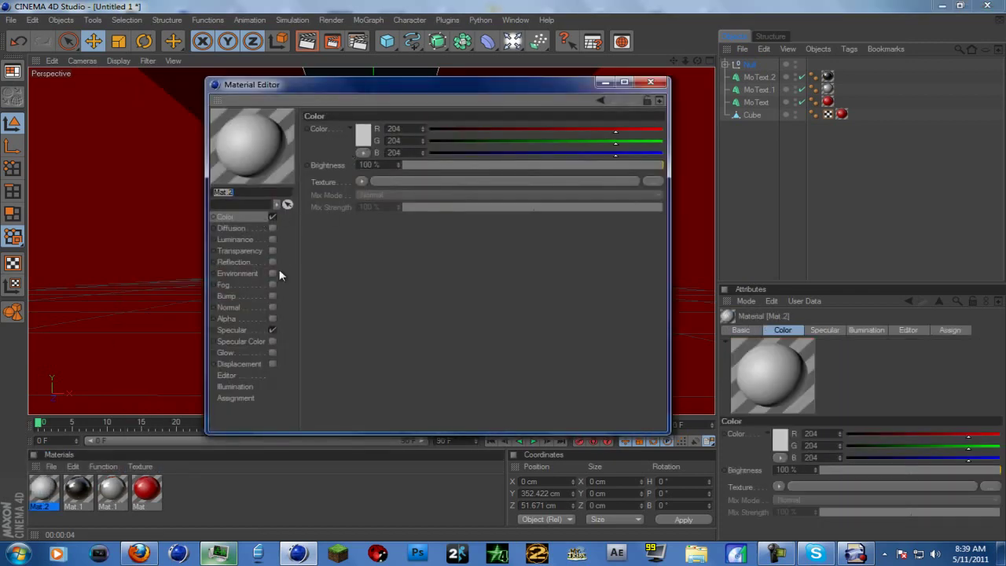
{"action": "left_click", "coordinate": [251, 239]}
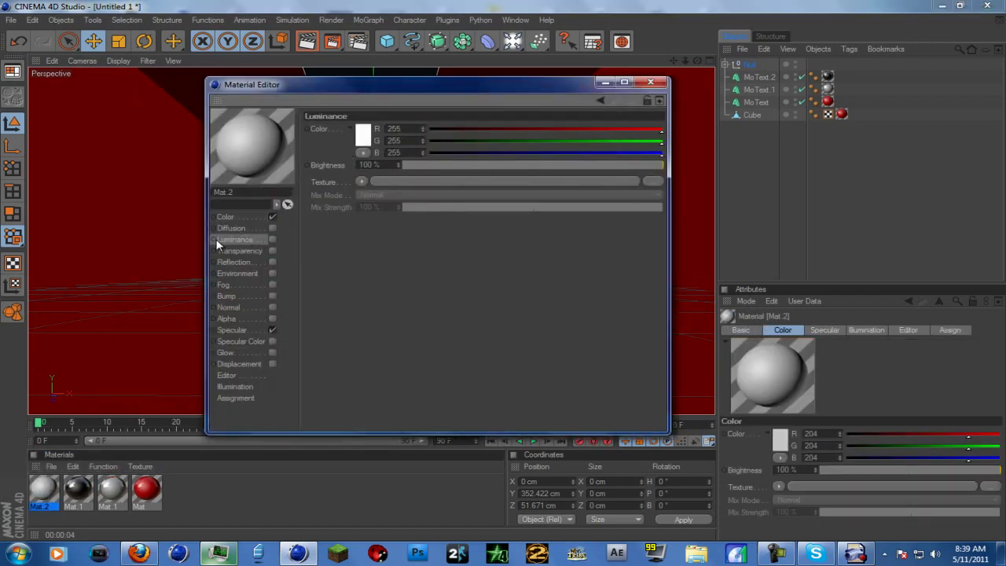
{"action": "left_click", "coordinate": [272, 239]}
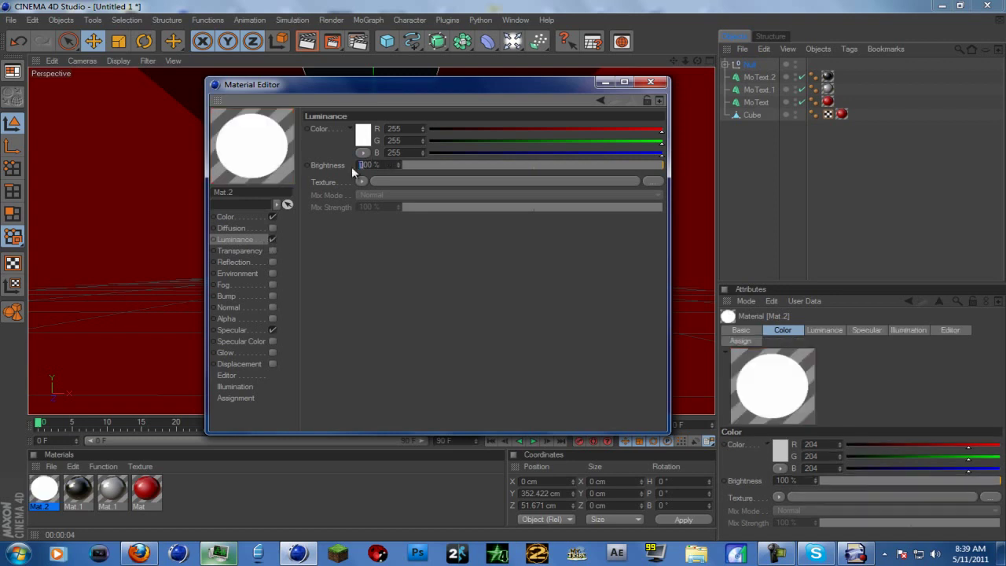
- Tint the new material's luminance color a light pink and close the material editor
{"action": "left_click", "coordinate": [362, 135]}
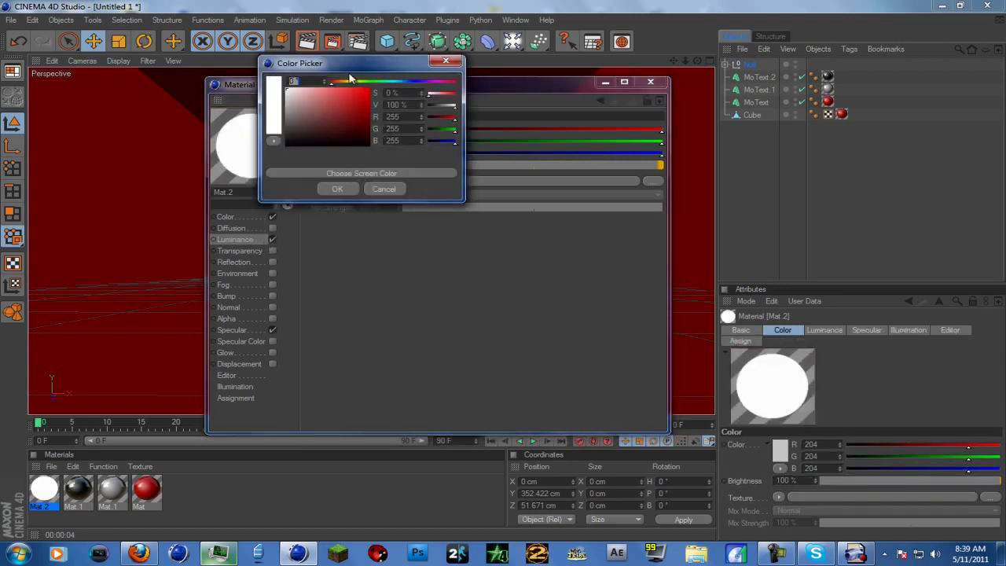
{"action": "left_click_drag", "start_coordinate": [338, 88], "coordinate": [316, 89]}
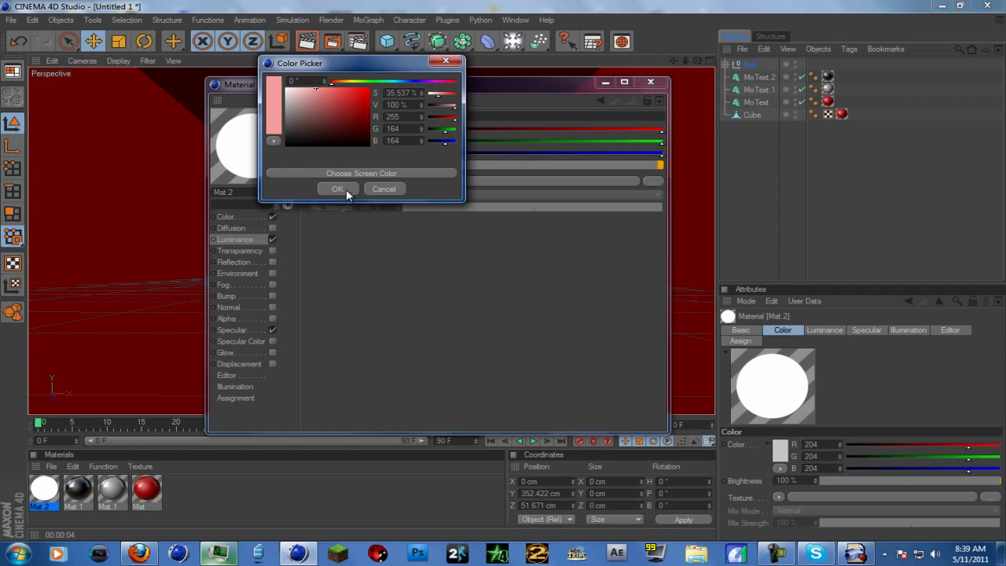
{"action": "left_click", "coordinate": [309, 90]}
{"action": "left_click_drag", "start_coordinate": [309, 90], "coordinate": [313, 91]}
{"action": "left_click", "coordinate": [339, 189]}
{"action": "left_click", "coordinate": [651, 82]}
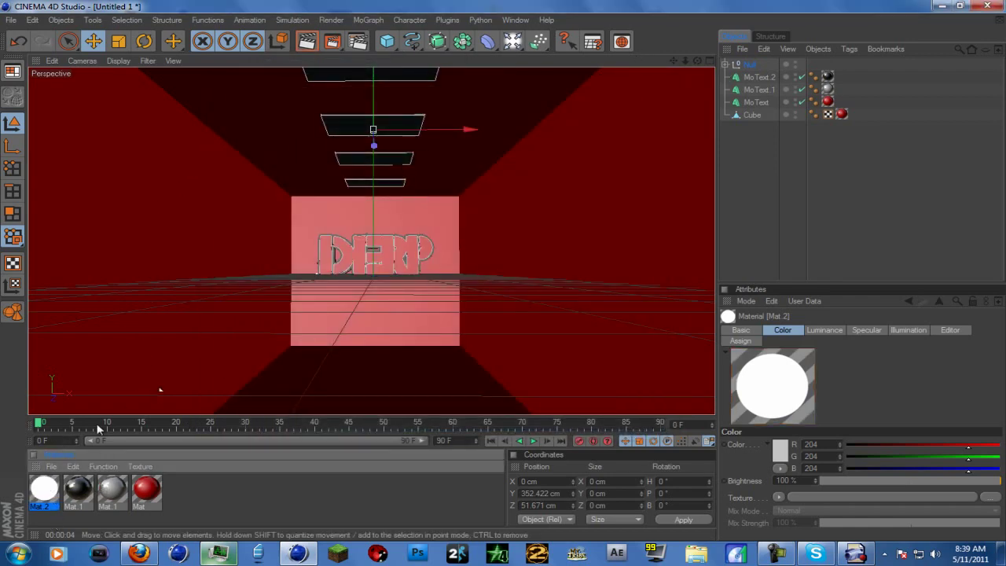
- Apply the luminous material to the grouped ceiling panels and render a preview in the viewport
{"action": "left_click", "coordinate": [88, 464]}
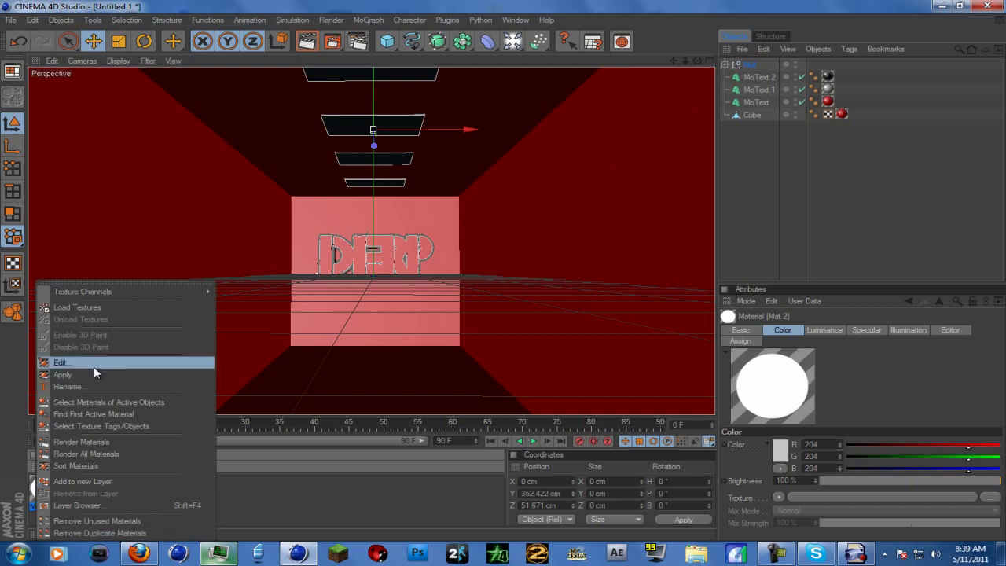
{"action": "left_click", "coordinate": [94, 366]}
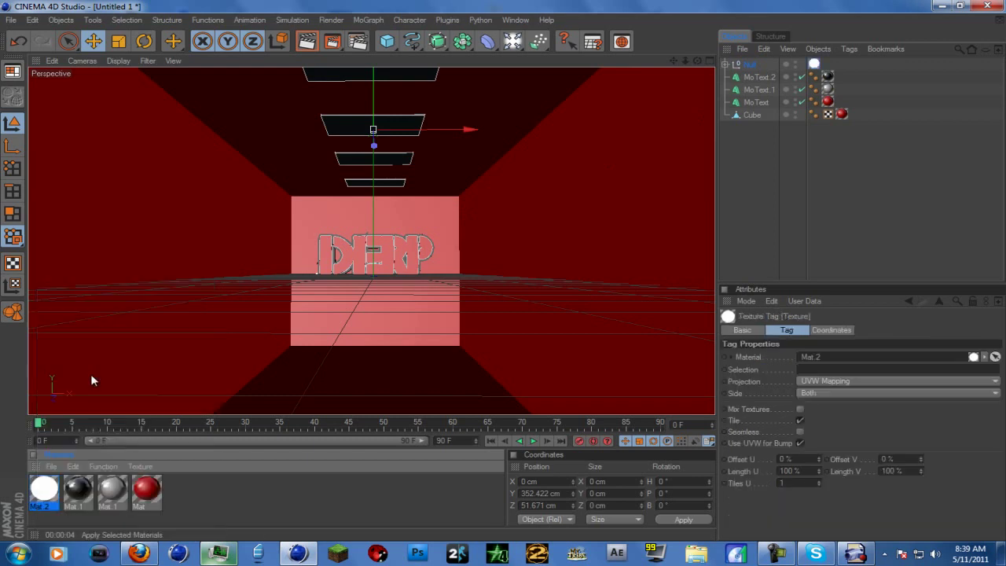
{"action": "left_click", "coordinate": [307, 41]}
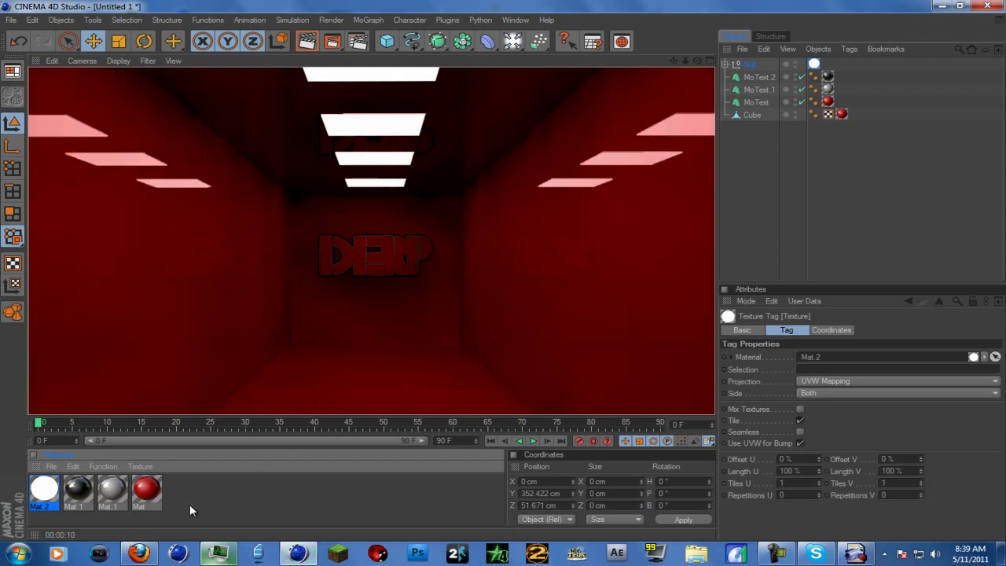
- Set the red material's specular width to 18%, height to 100% and falloff to -72%
{"action": "left_click", "coordinate": [143, 493]}
{"action": "double_click", "coordinate": [138, 492]}
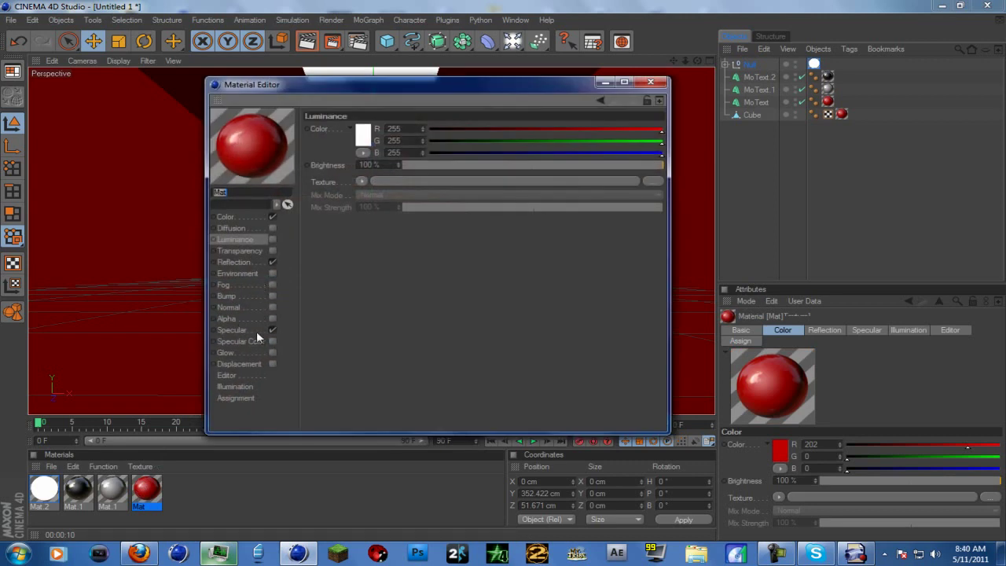
{"action": "left_click", "coordinate": [258, 330]}
{"action": "left_click", "coordinate": [505, 170]}
{"action": "left_click", "coordinate": [467, 180]}
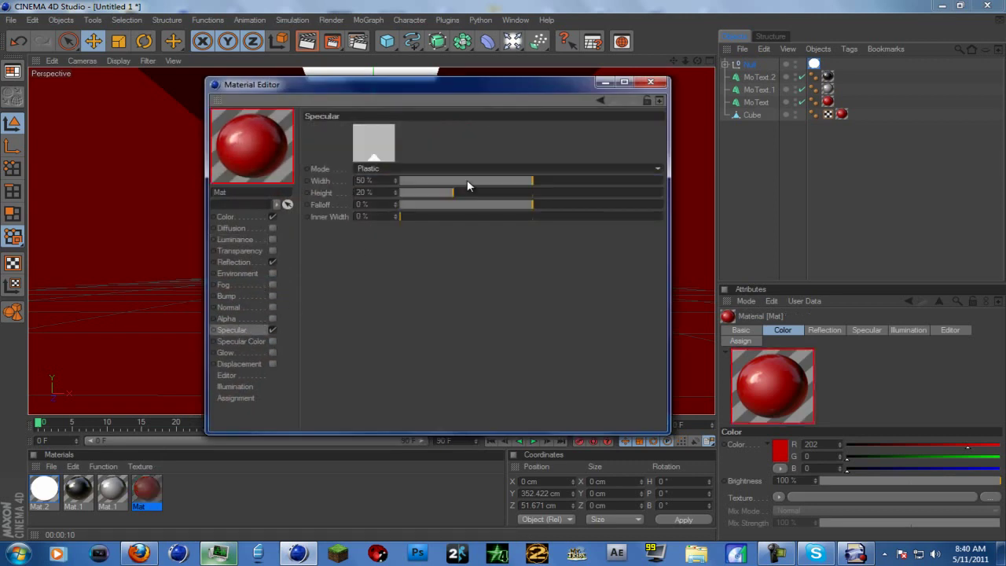
{"action": "left_click", "coordinate": [490, 180]}
{"action": "left_click_drag", "start_coordinate": [492, 181], "coordinate": [669, 193]}
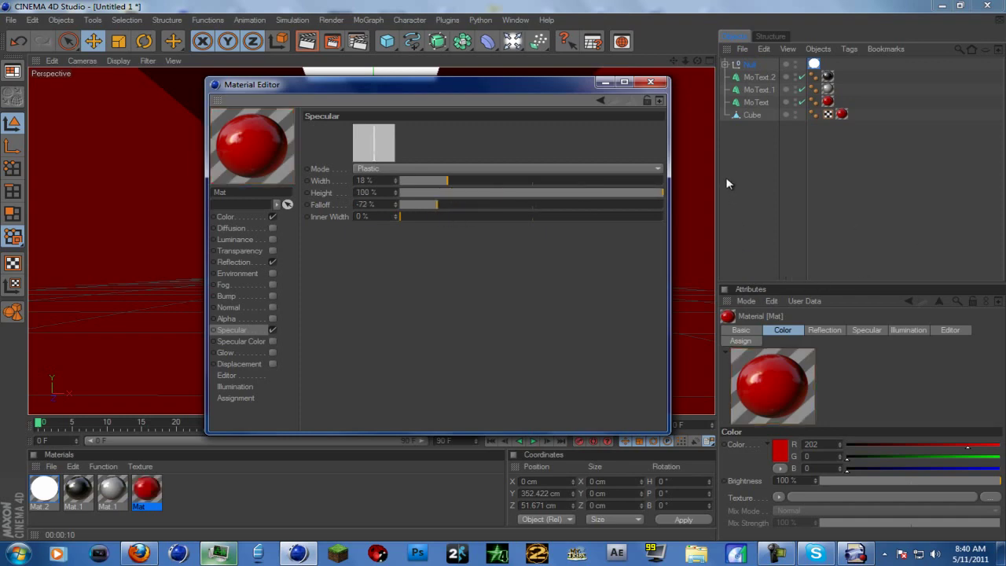
{"action": "left_click", "coordinate": [649, 83]}
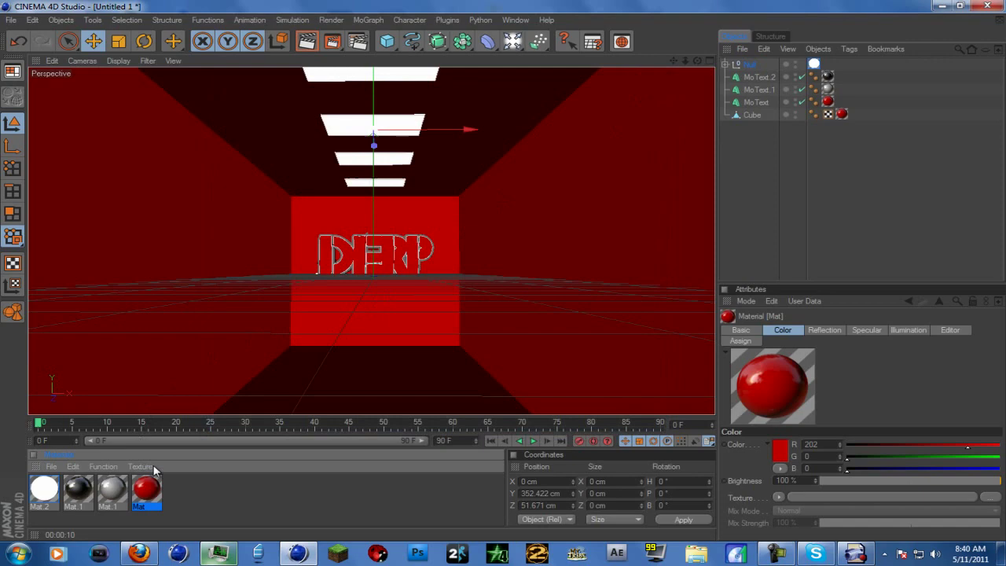
- Lower the red material's reflection mix strength to 26% and its reflection brightness to about 53%
{"action": "double_click", "coordinate": [147, 489]}
{"action": "left_click", "coordinate": [234, 261]}
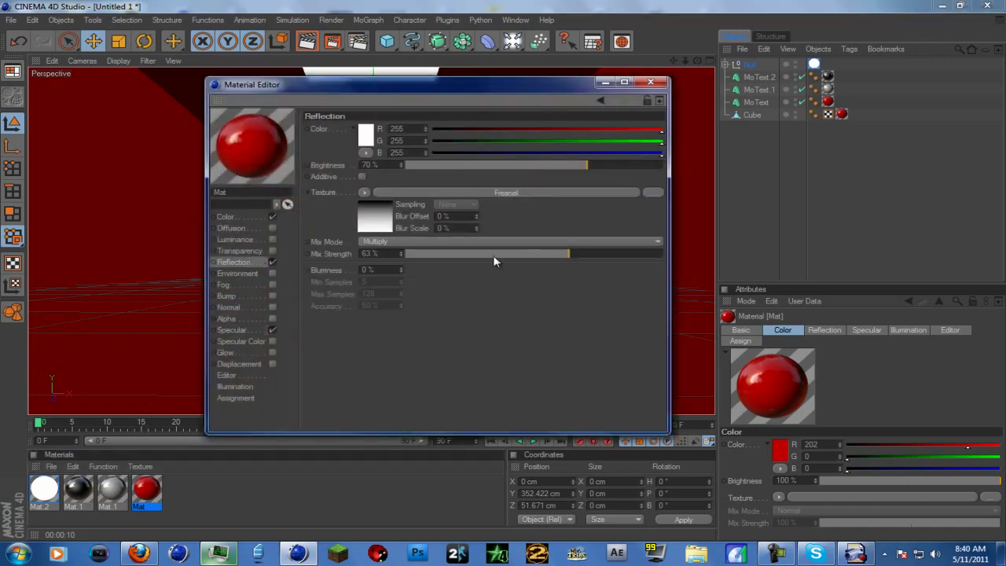
{"action": "left_click_drag", "start_coordinate": [494, 256], "coordinate": [471, 253]}
{"action": "left_click_drag", "start_coordinate": [571, 155], "coordinate": [543, 170]}
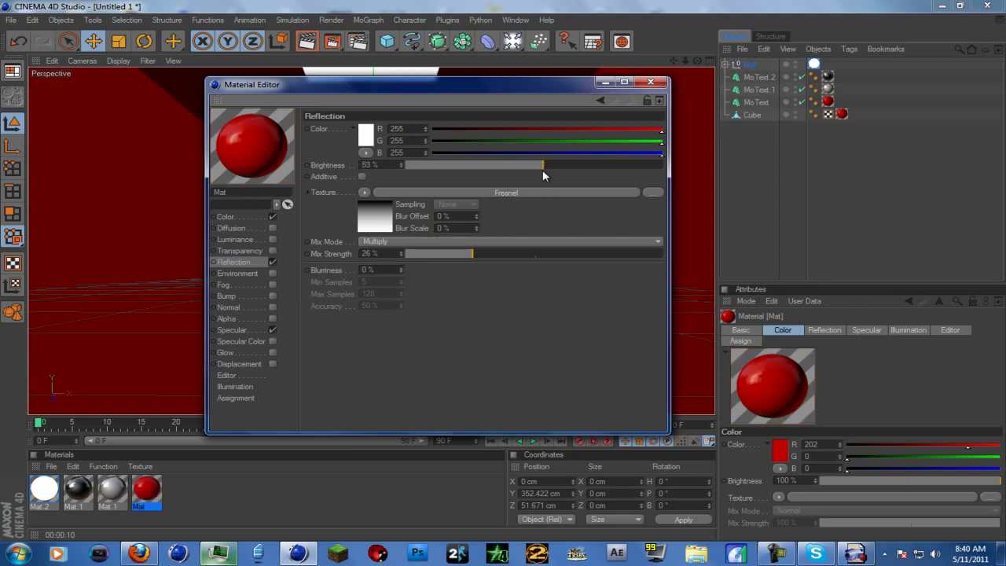
{"action": "left_click", "coordinate": [651, 83]}
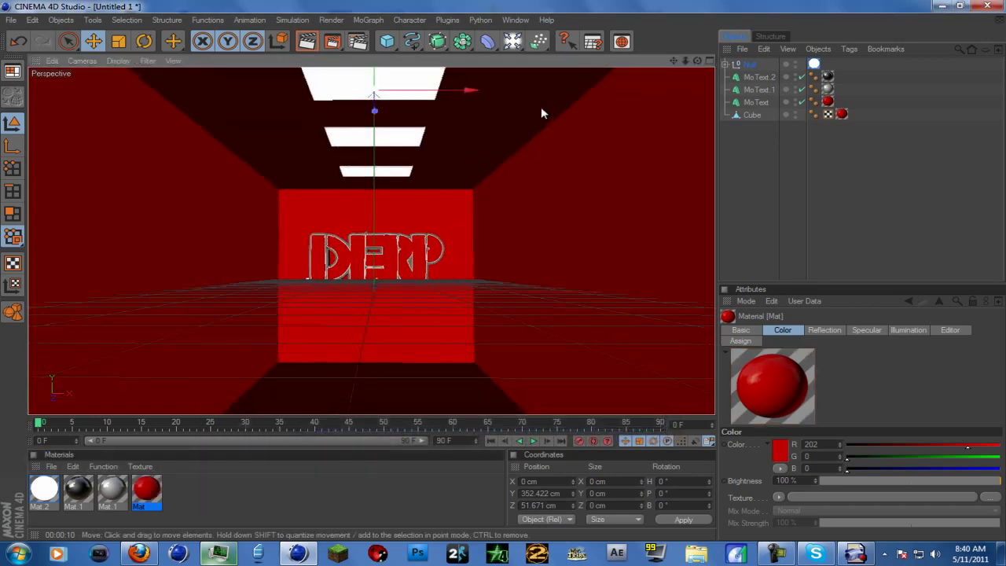
{"action": "left_click", "coordinate": [742, 65]}
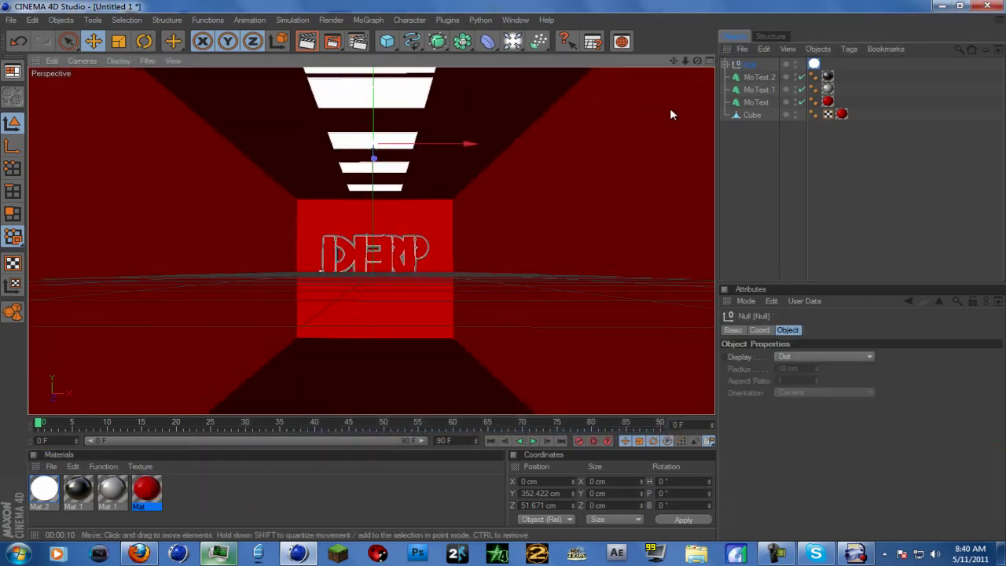
{"action": "left_click", "coordinate": [774, 50]}
{"action": "left_click", "coordinate": [791, 117]}
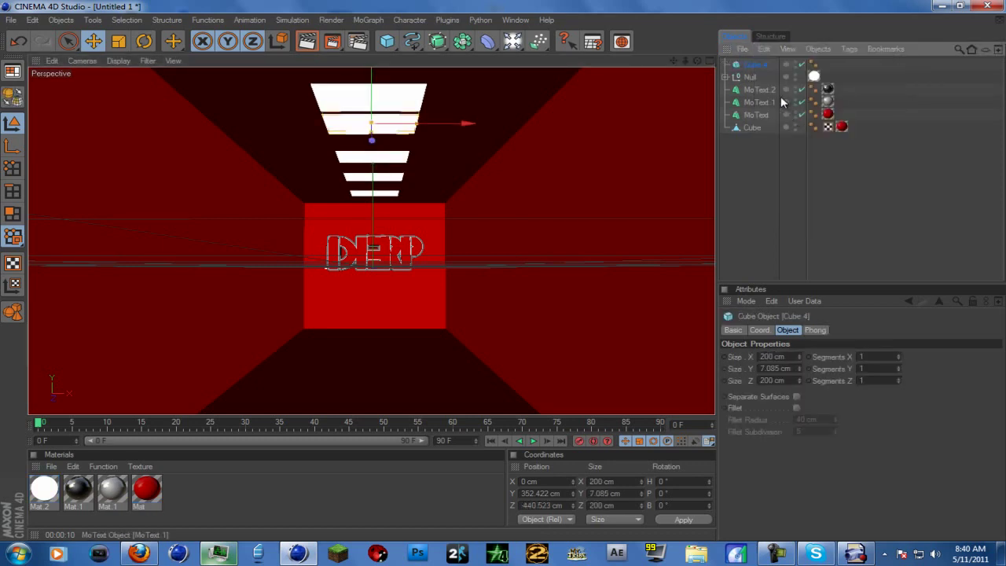
{"action": "key", "text": "ctrl+z"}
- Duplicate the null that holds the ceiling panels by copying and pasting it
{"action": "left_click", "coordinate": [764, 50]}
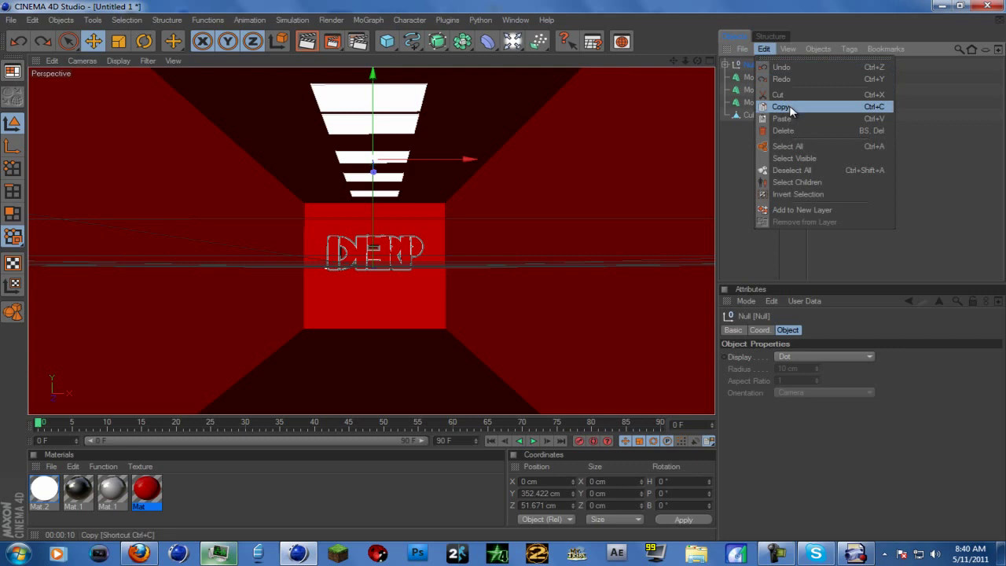
{"action": "left_click", "coordinate": [791, 108]}
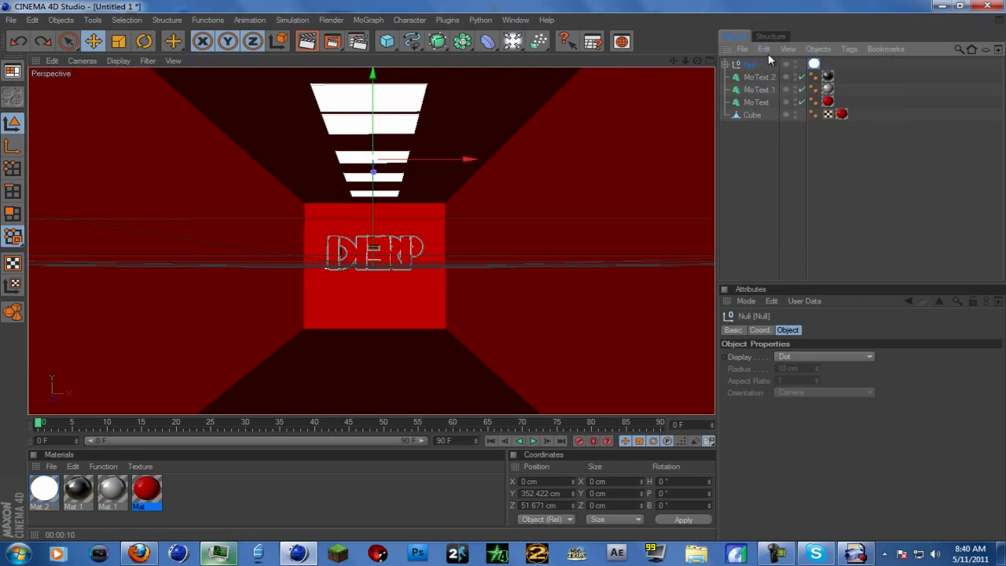
{"action": "left_click", "coordinate": [767, 50]}
{"action": "left_click", "coordinate": [786, 117]}
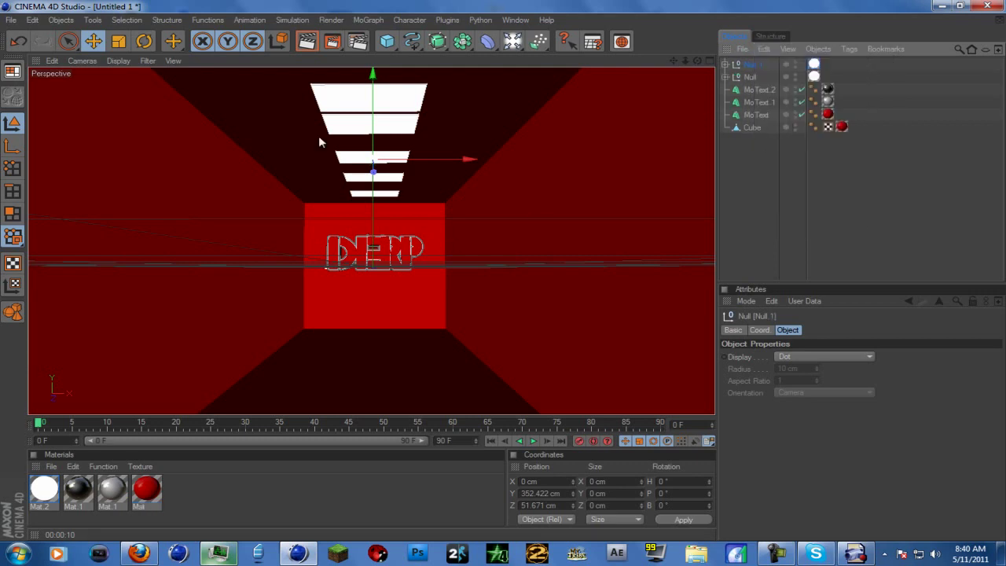
- Rotate the duplicated panel null 90° in bank and move it onto the tunnel's right wall, at about X 328 cm, Y 47 cm
{"action": "left_click", "coordinate": [143, 41]}
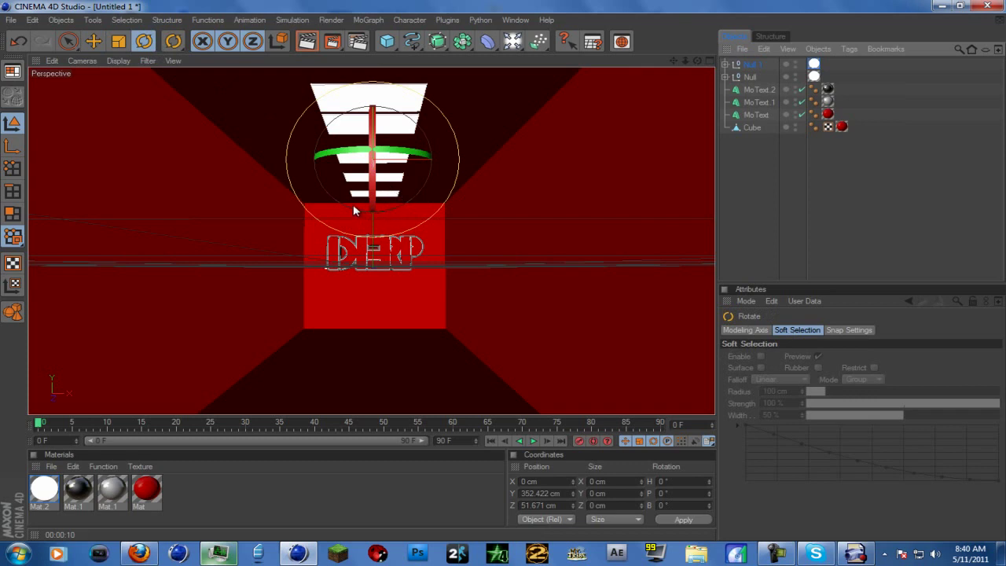
{"action": "left_click_drag", "start_coordinate": [346, 204], "coordinate": [303, 126]}
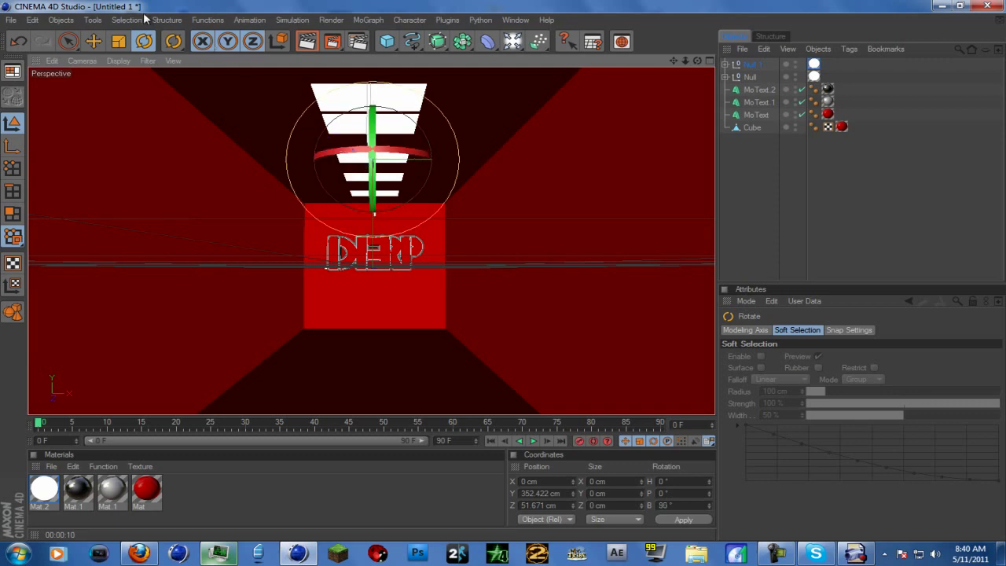
{"action": "left_click", "coordinate": [93, 40]}
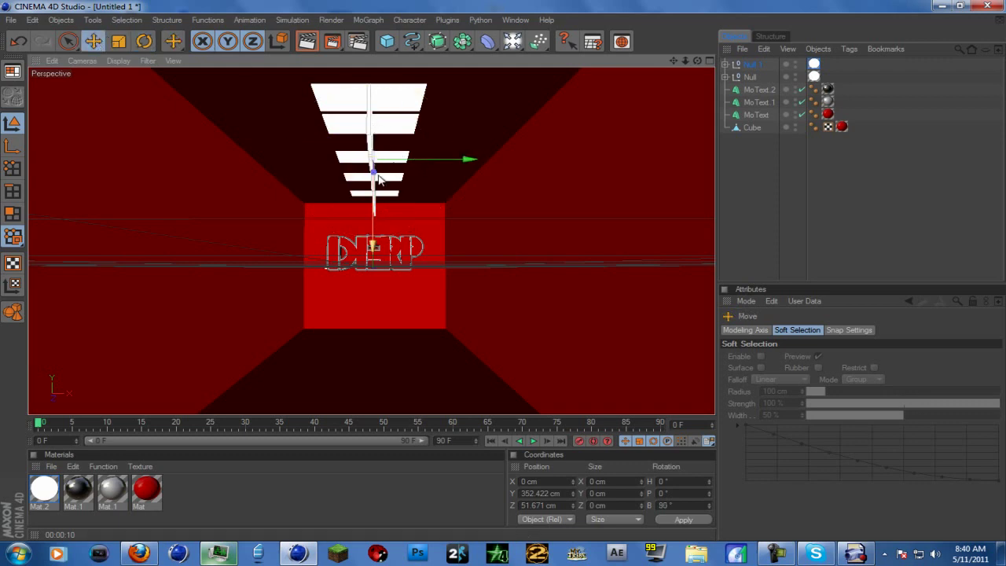
{"action": "scroll", "coordinate": [377, 174], "scroll_direction": "down", "scroll_amount": 1}
{"action": "scroll", "coordinate": [487, 270], "scroll_direction": "down", "scroll_amount": 3}
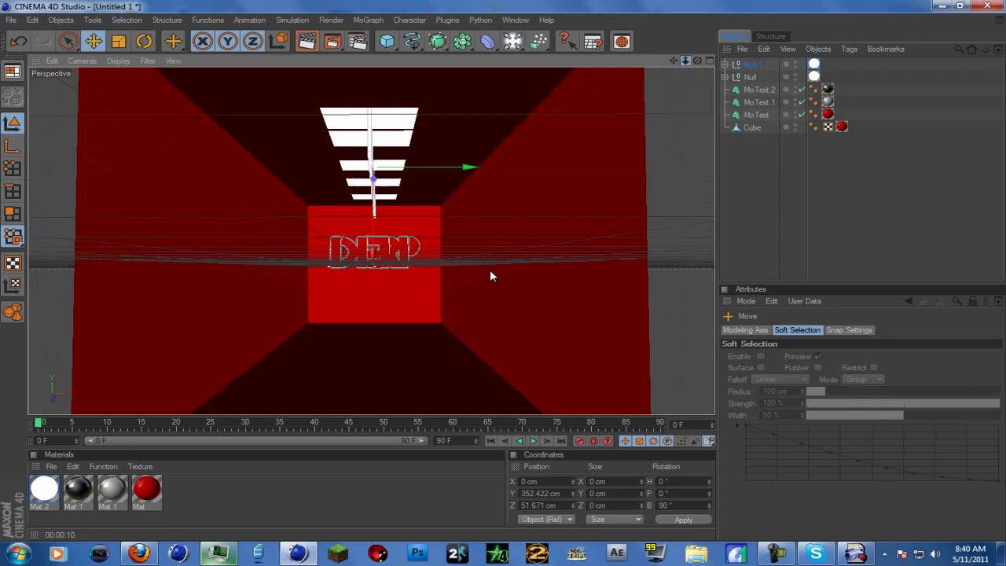
{"action": "scroll", "coordinate": [503, 271], "scroll_direction": "up", "scroll_amount": 2}
{"action": "left_click_drag", "start_coordinate": [375, 253], "coordinate": [490, 176]}
{"action": "left_click_drag", "start_coordinate": [469, 254], "coordinate": [503, 272]}
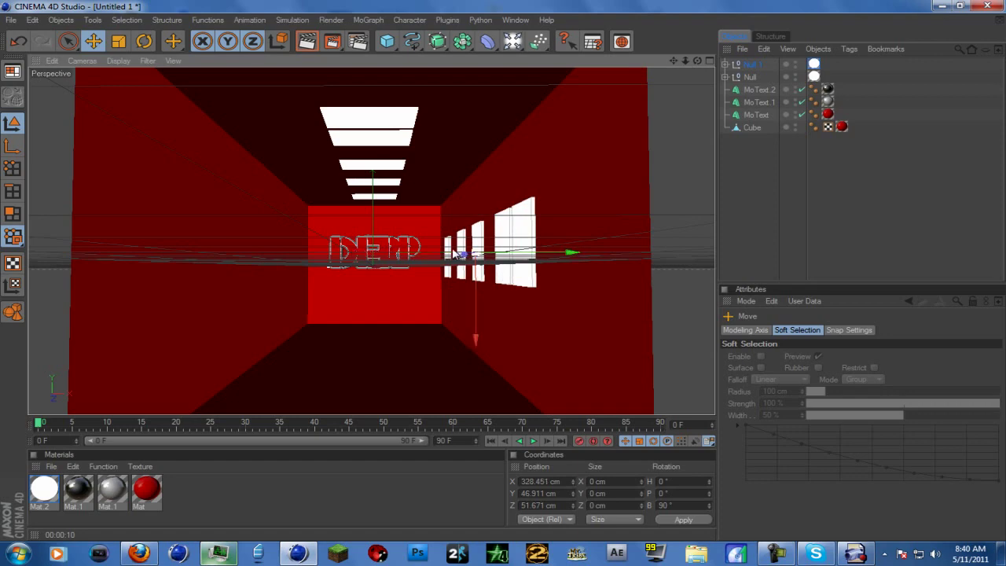
- Apply the preset material Red - AcrezHD to the MoText.1 layer of the DERP text
{"action": "scroll", "coordinate": [449, 253], "scroll_direction": "up", "scroll_amount": 3}
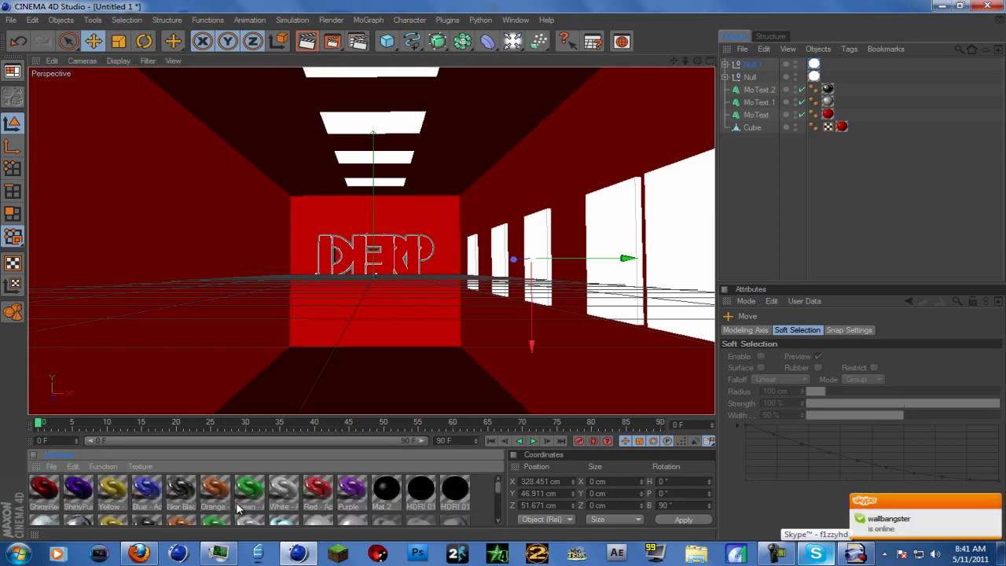
{"action": "left_click", "coordinate": [321, 491]}
{"action": "left_click_drag", "start_coordinate": [320, 491], "coordinate": [395, 258]}
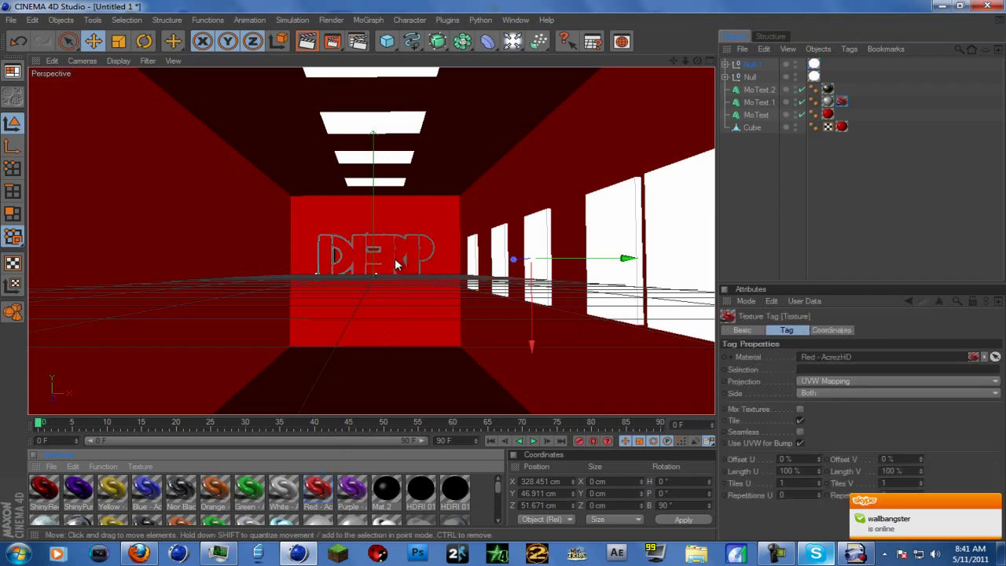
{"action": "scroll", "coordinate": [394, 258], "scroll_direction": "up", "scroll_amount": 3}
{"action": "scroll", "coordinate": [395, 258], "scroll_direction": "down", "scroll_amount": 3}
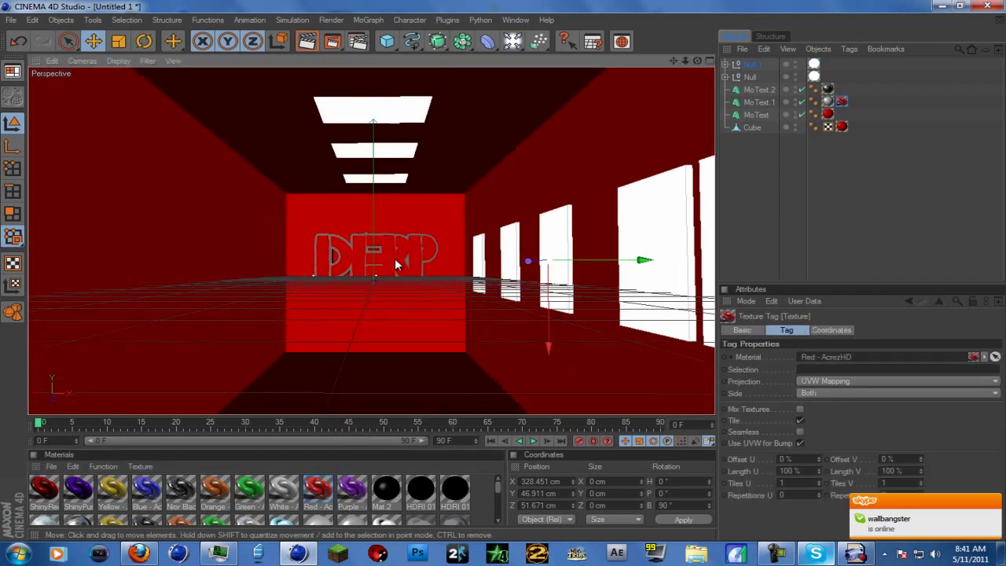
- Duplicate the right wall's panel null by copying and pasting, and move the copy onto the left wall at about X -339 cm
{"action": "left_click", "coordinate": [751, 64]}
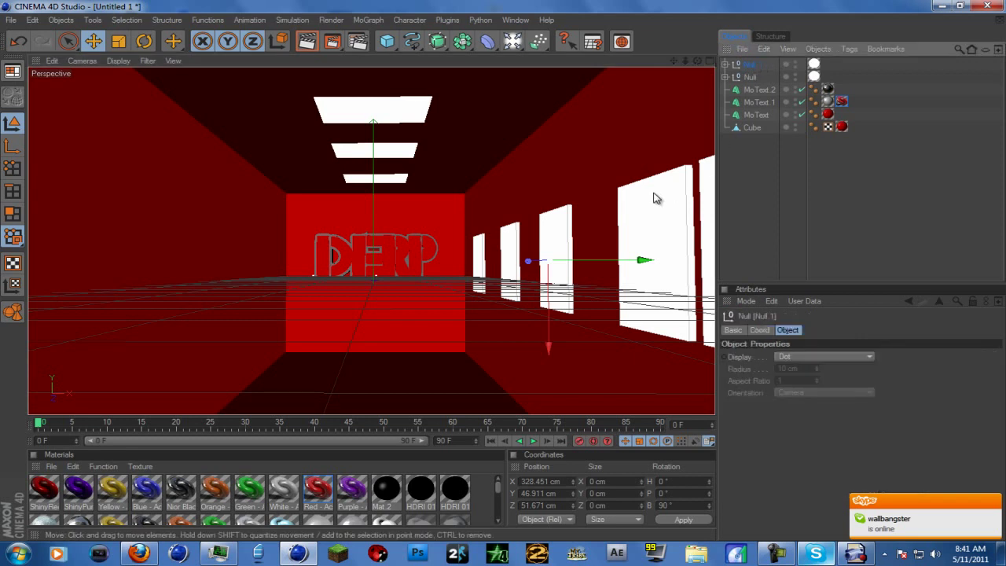
{"action": "key", "text": "ctrl+c"}
{"action": "key", "text": "ctrl+v"}
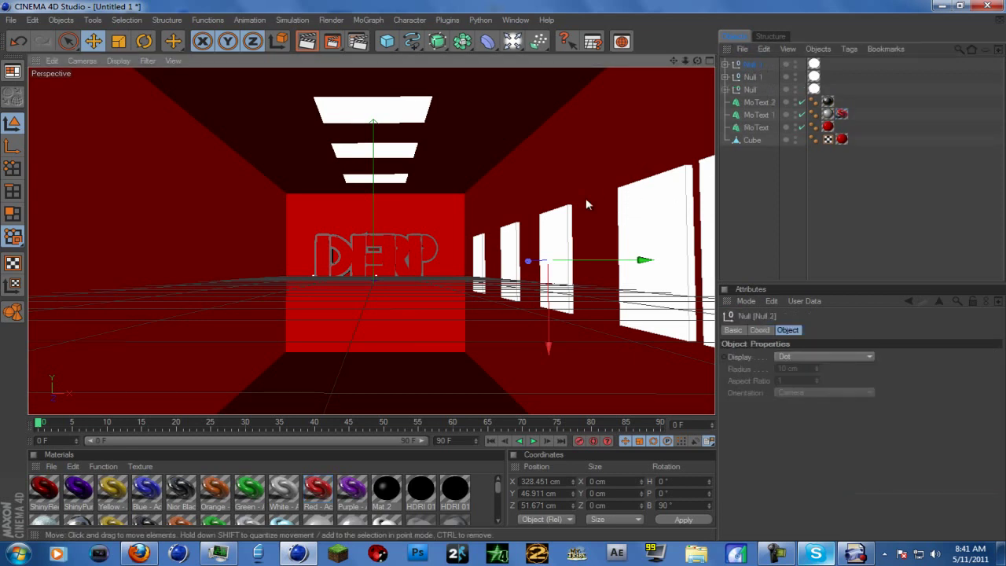
{"action": "scroll", "coordinate": [584, 257], "scroll_direction": "down", "scroll_amount": 3}
{"action": "left_click_drag", "start_coordinate": [584, 258], "coordinate": [279, 257]}
{"action": "left_click_drag", "start_coordinate": [507, 277], "coordinate": [507, 275]}
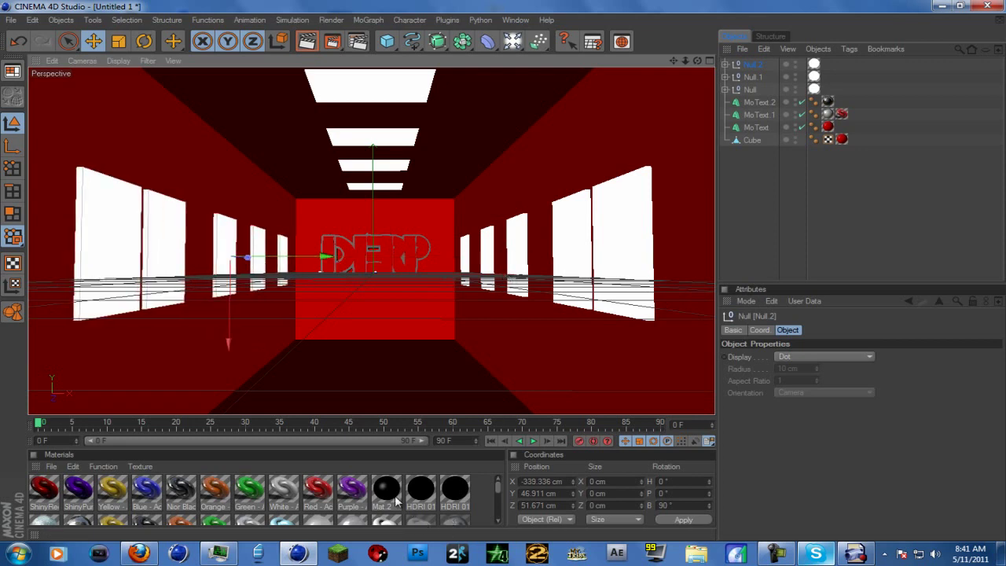
- Change the luminance brightness of the white panel material Mat.2
{"action": "scroll", "coordinate": [93, 496], "scroll_direction": "down", "scroll_amount": 3}
{"action": "scroll", "coordinate": [93, 496], "scroll_direction": "up", "scroll_amount": 3}
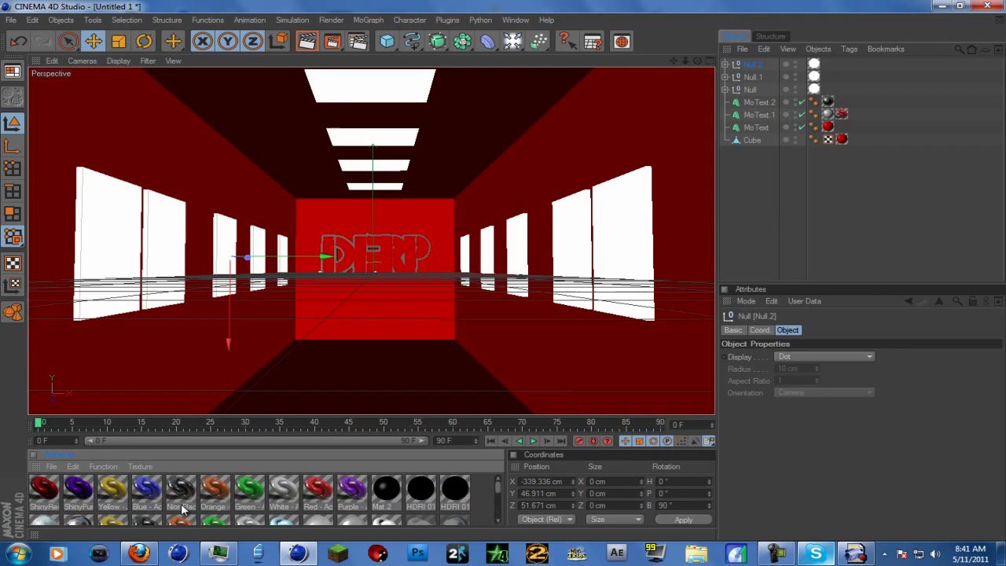
{"action": "scroll", "coordinate": [202, 508], "scroll_direction": "down", "scroll_amount": 3}
{"action": "double_click", "coordinate": [431, 498]}
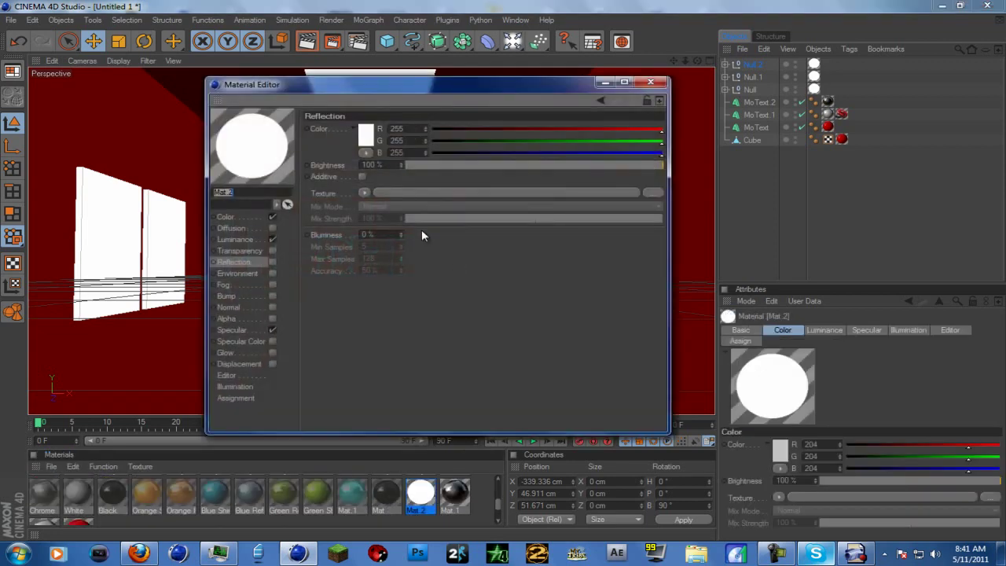
{"action": "left_click", "coordinate": [272, 239]}
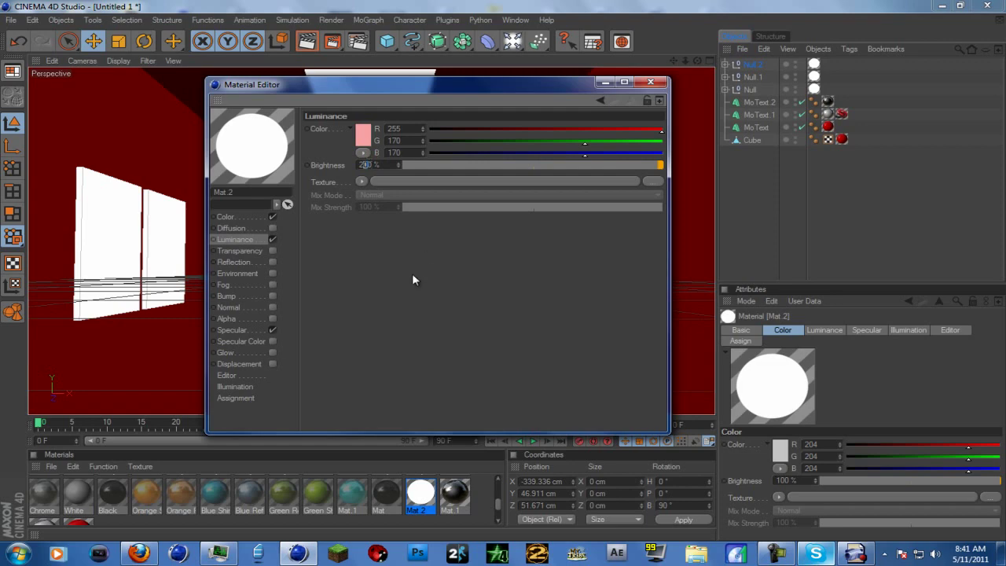
{"action": "type", "text": "7"}
{"action": "key", "text": "Return"}
{"action": "left_click", "coordinate": [650, 83]}
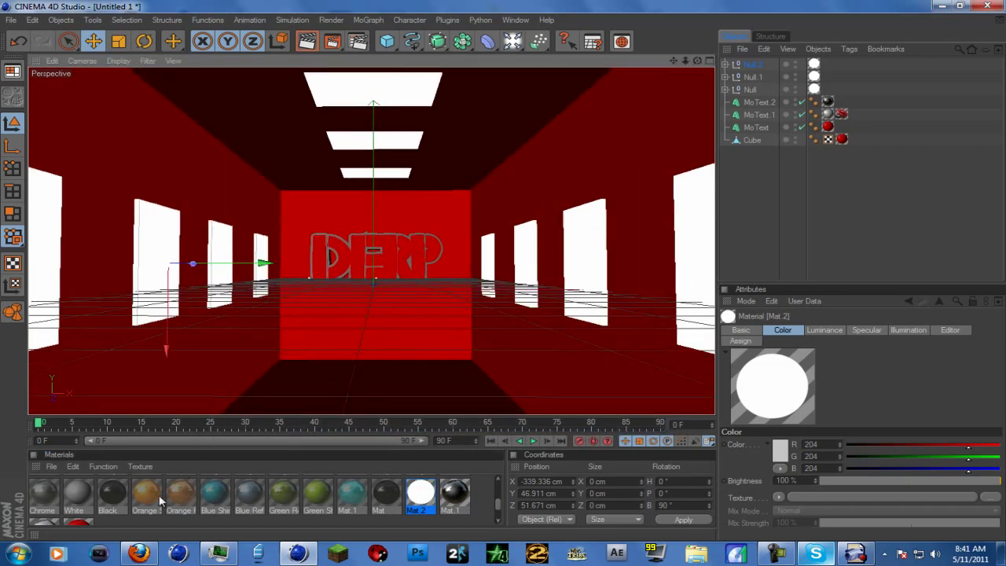
- Set the red material's reflection mix strength to 15% and lower its reflection brightness
{"action": "scroll", "coordinate": [93, 509], "scroll_direction": "down", "scroll_amount": 2}
{"action": "double_click", "coordinate": [89, 509]}
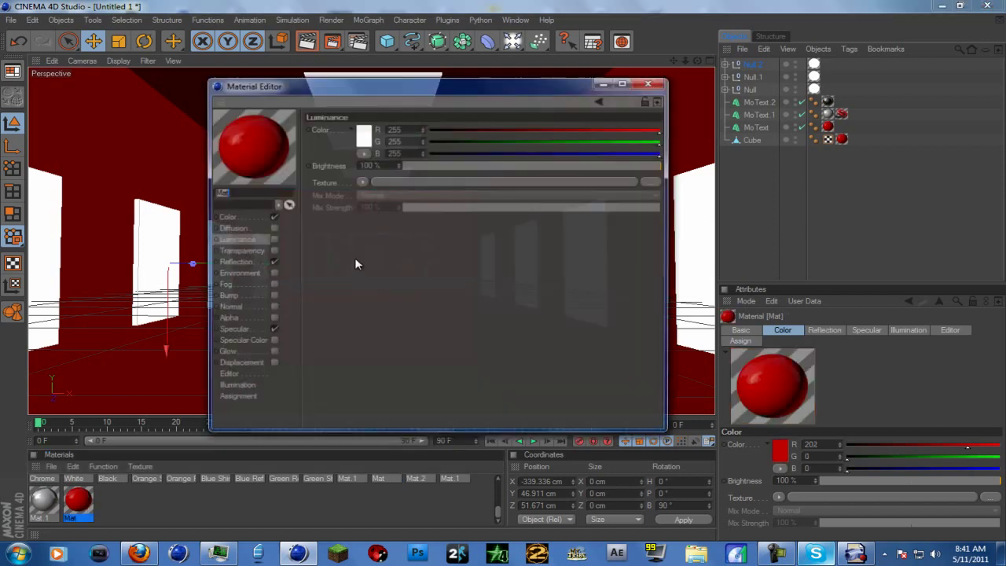
{"action": "left_click", "coordinate": [271, 262]}
{"action": "left_click_drag", "start_coordinate": [434, 253], "coordinate": [444, 253]}
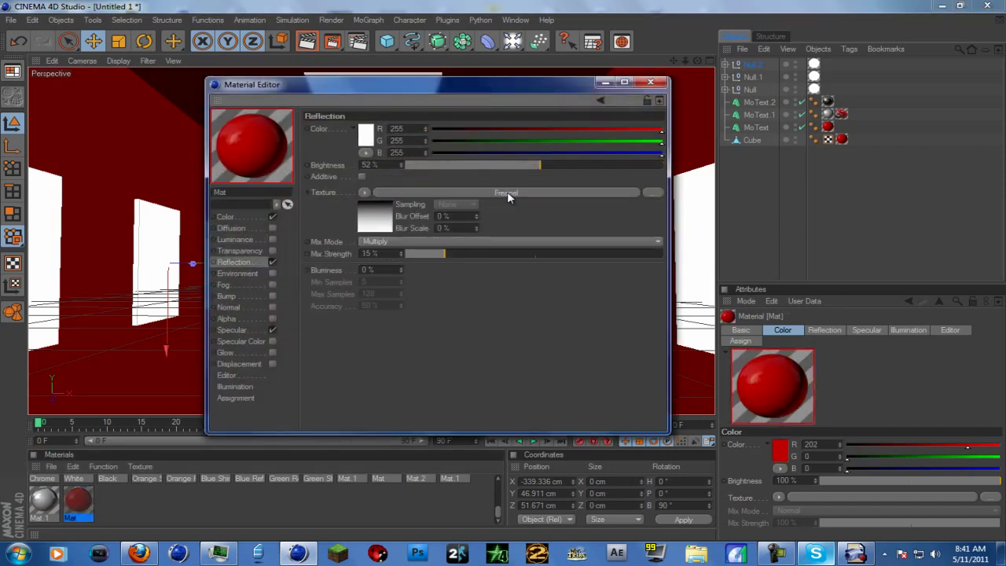
{"action": "left_click_drag", "start_coordinate": [521, 165], "coordinate": [506, 161]}
{"action": "left_click", "coordinate": [651, 82]}
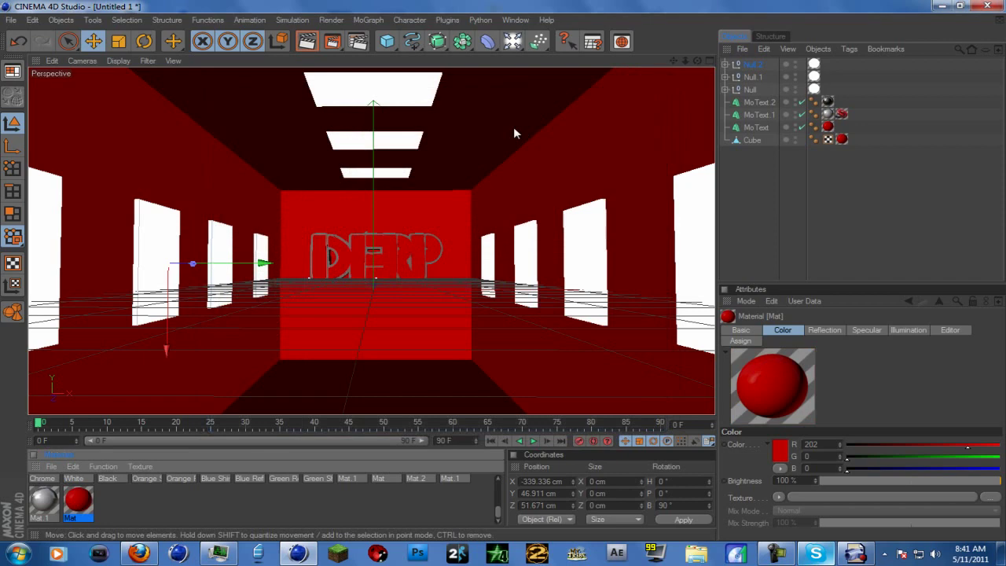
- Render a viewport preview of the tunnel with panels on the ceiling and both side walls
{"action": "scroll", "coordinate": [360, 208], "scroll_direction": "up", "scroll_amount": 6}
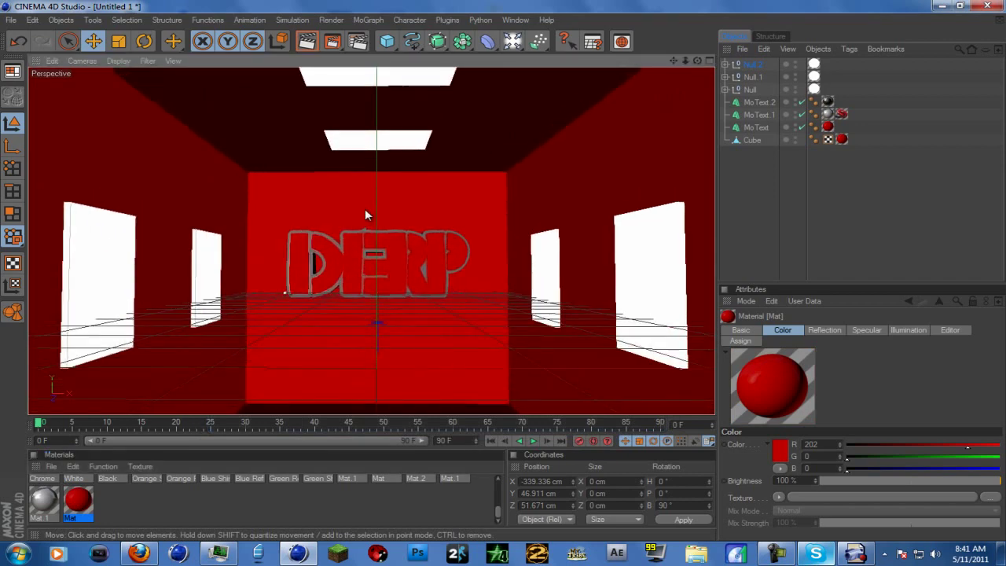
{"action": "scroll", "coordinate": [365, 209], "scroll_direction": "down", "scroll_amount": 2}
{"action": "scroll", "coordinate": [365, 208], "scroll_direction": "down", "scroll_amount": 5}
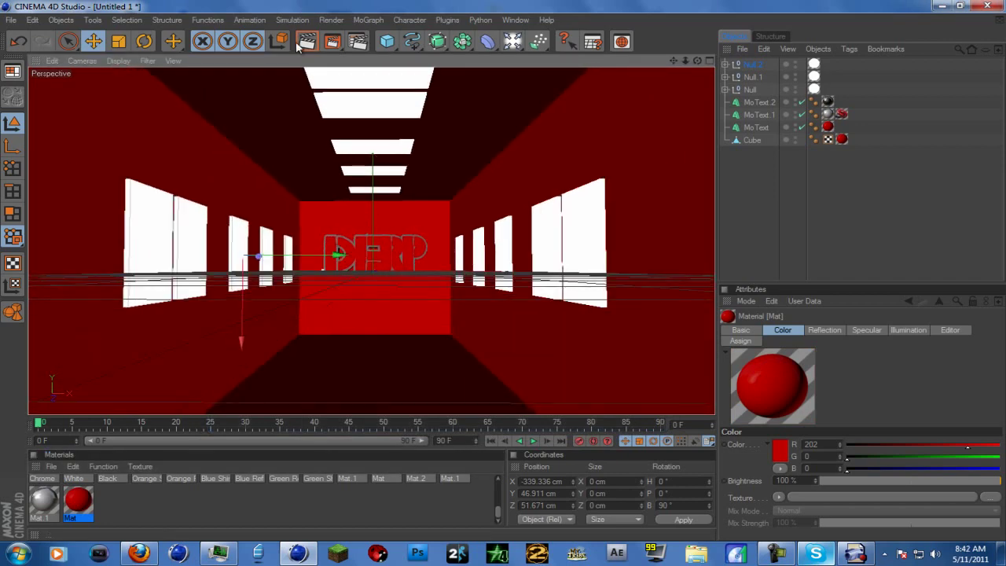
{"action": "left_click", "coordinate": [298, 42]}
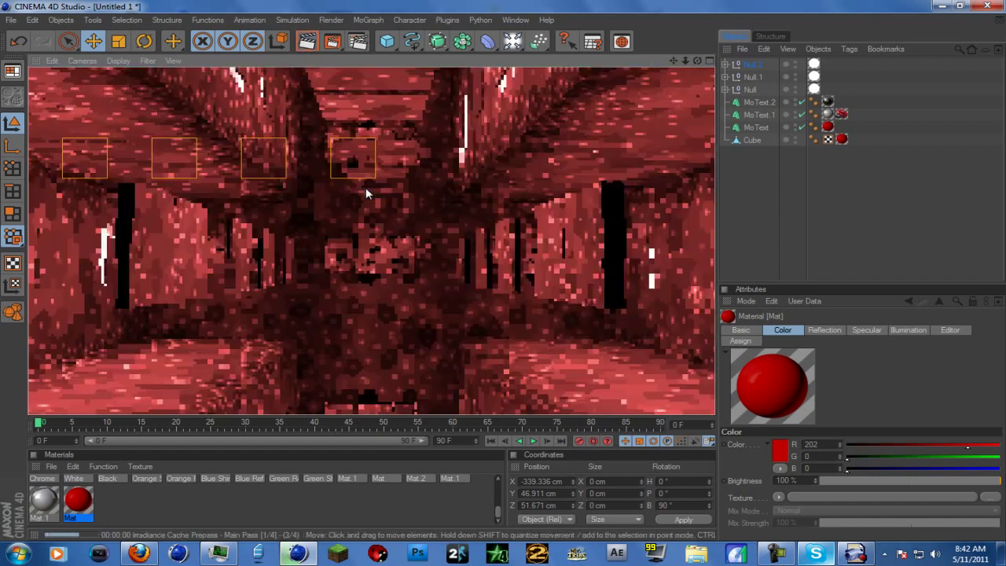